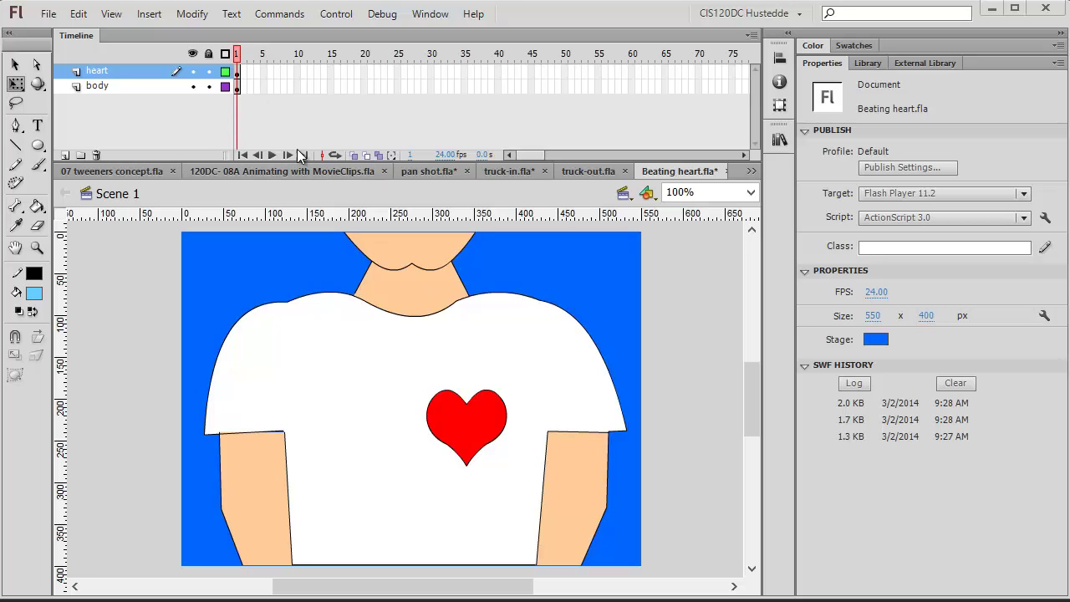
Insert keyframes at frames 20 and 40 of the heart layer, and enlarge the heart at frame 20 to about 142 by 135 px.
left_click(483, 418)
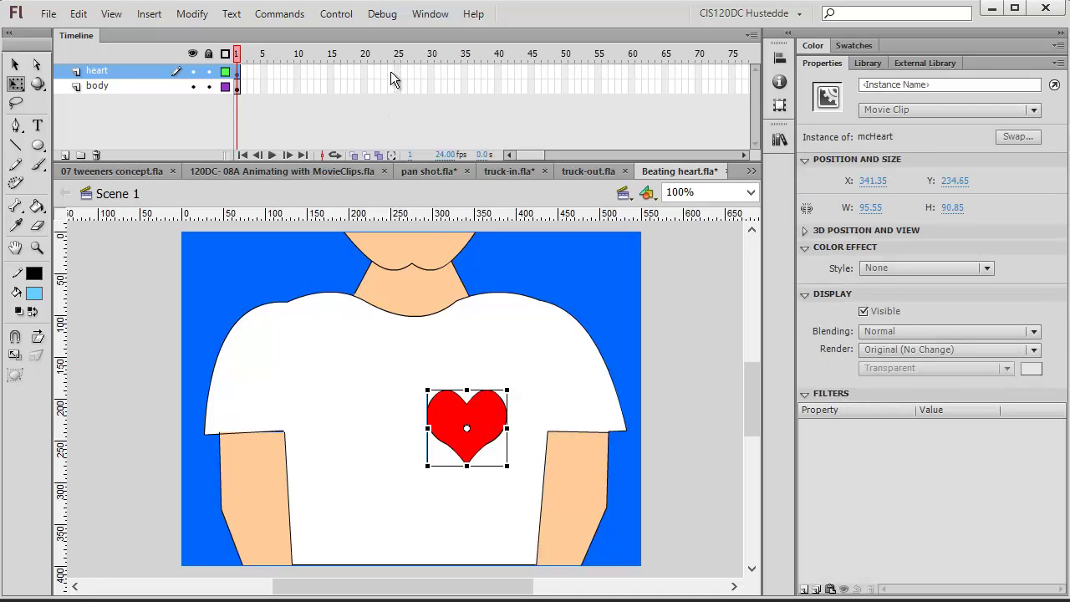
left_click(363, 72)
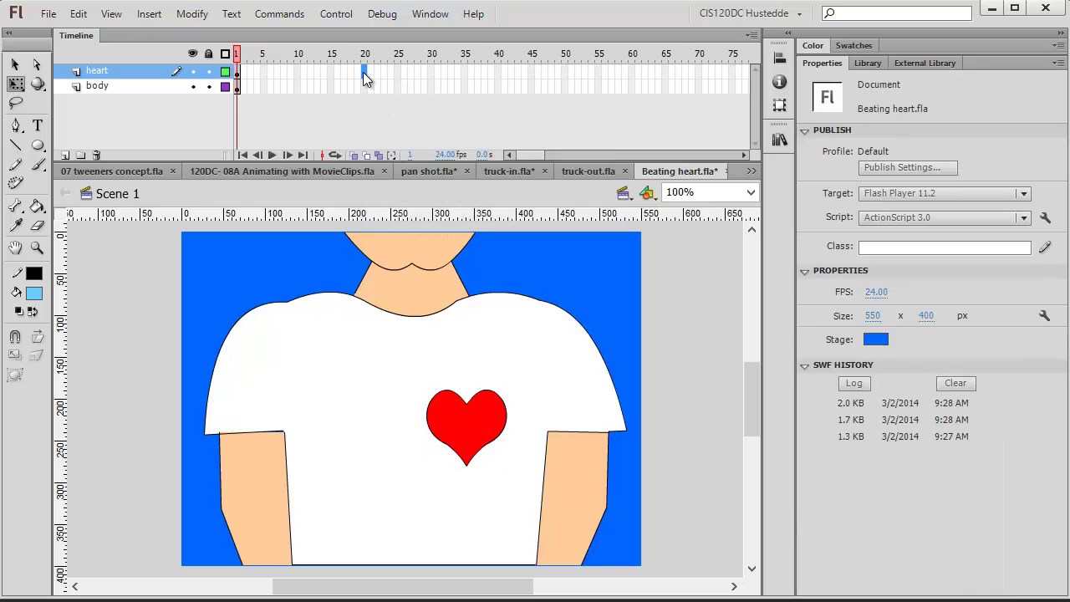
right_click(363, 72)
left_click(426, 198)
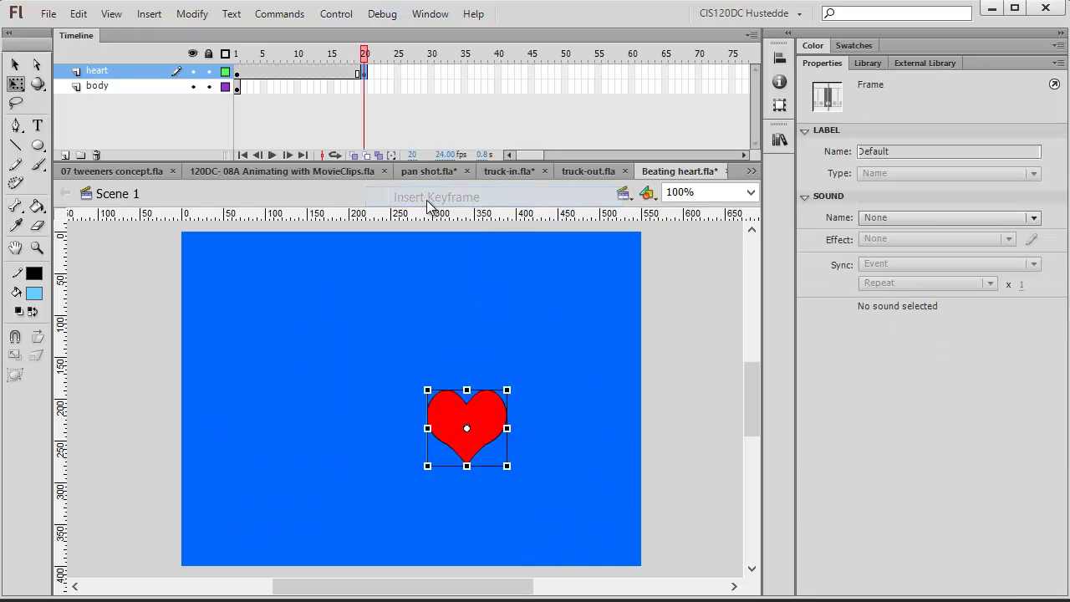
right_click(498, 71)
left_click(565, 197)
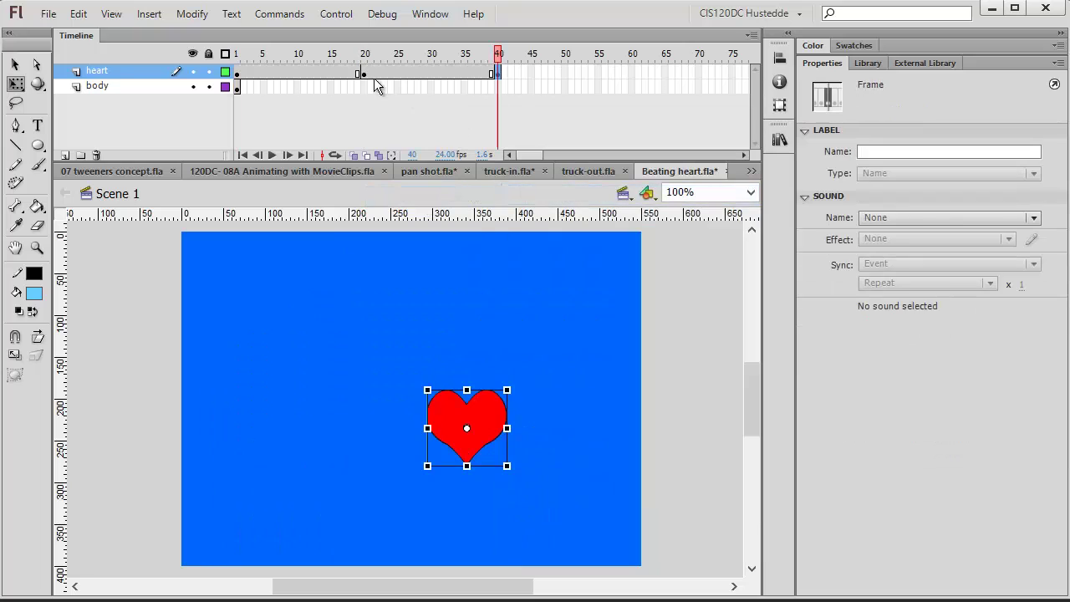
left_click(360, 71)
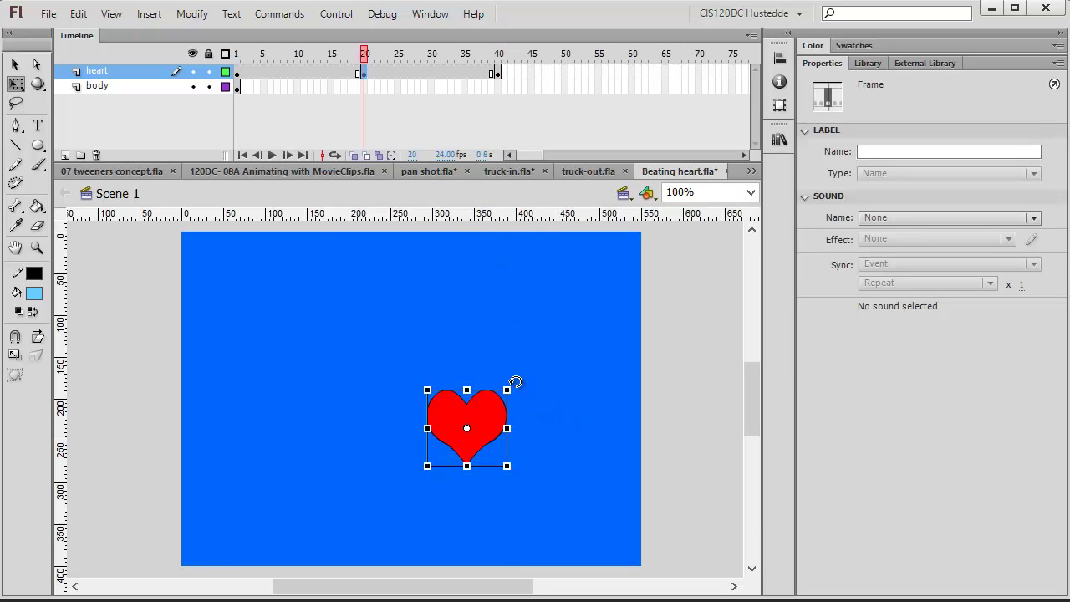
left_click_drag(508, 388, 536, 369)
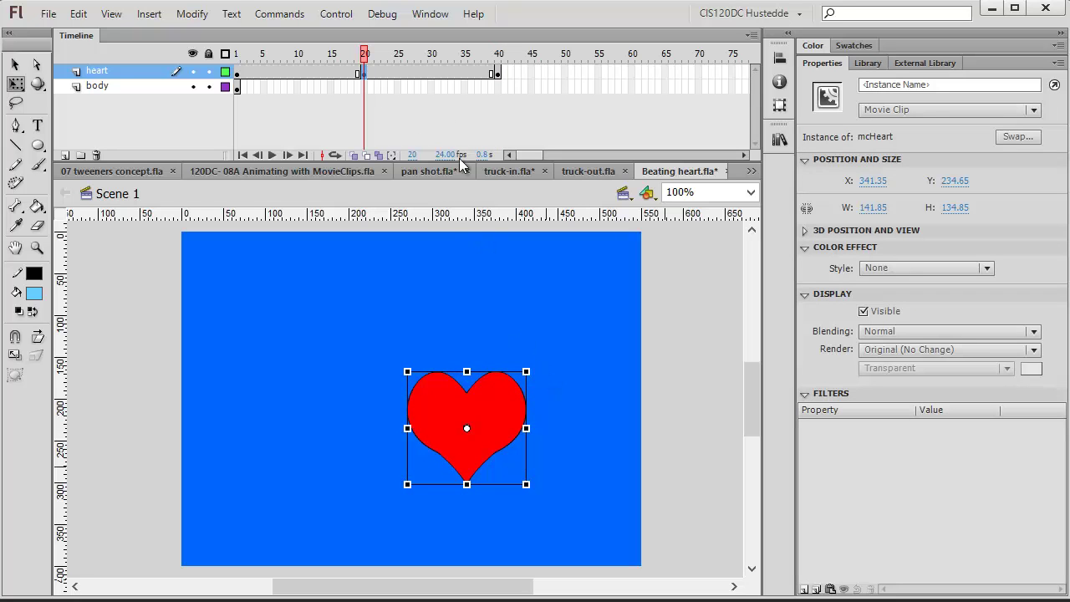
Extend the body layer to frame 40 by inserting a frame there.
left_click(501, 86)
right_click(498, 87)
left_click(543, 168)
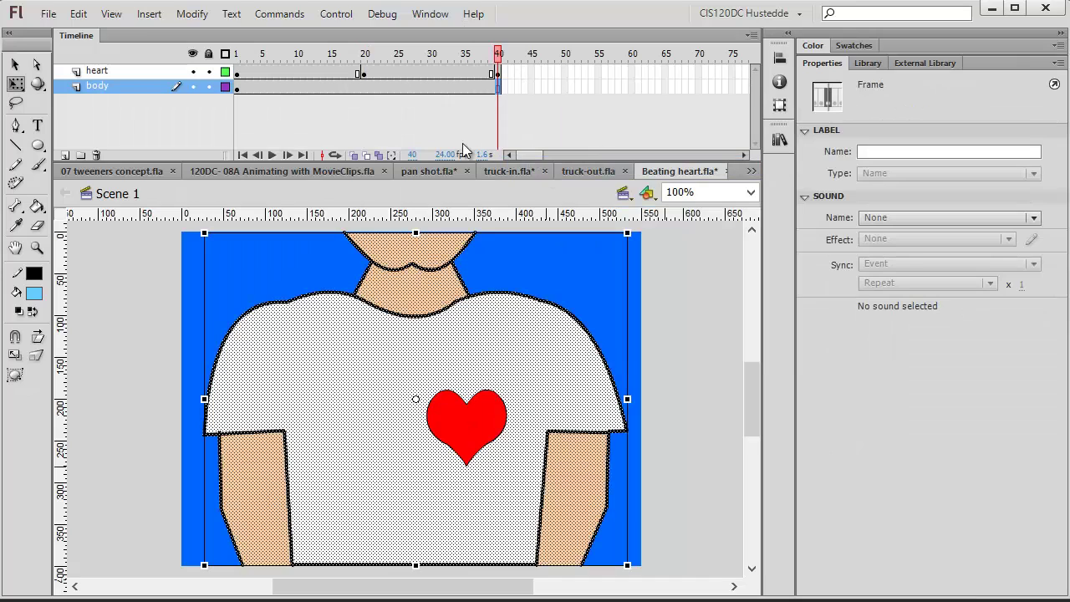
Create classic tweens on the heart layer between frames 1 and 20 and between frames 20 and 40.
left_click(237, 74)
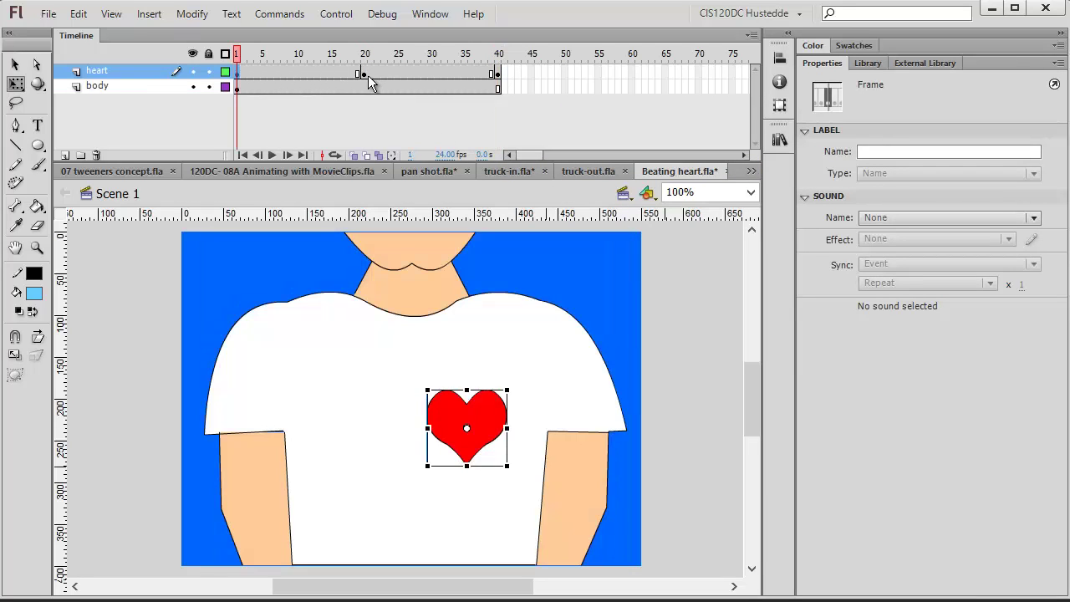
left_click(369, 75)
left_click(497, 75)
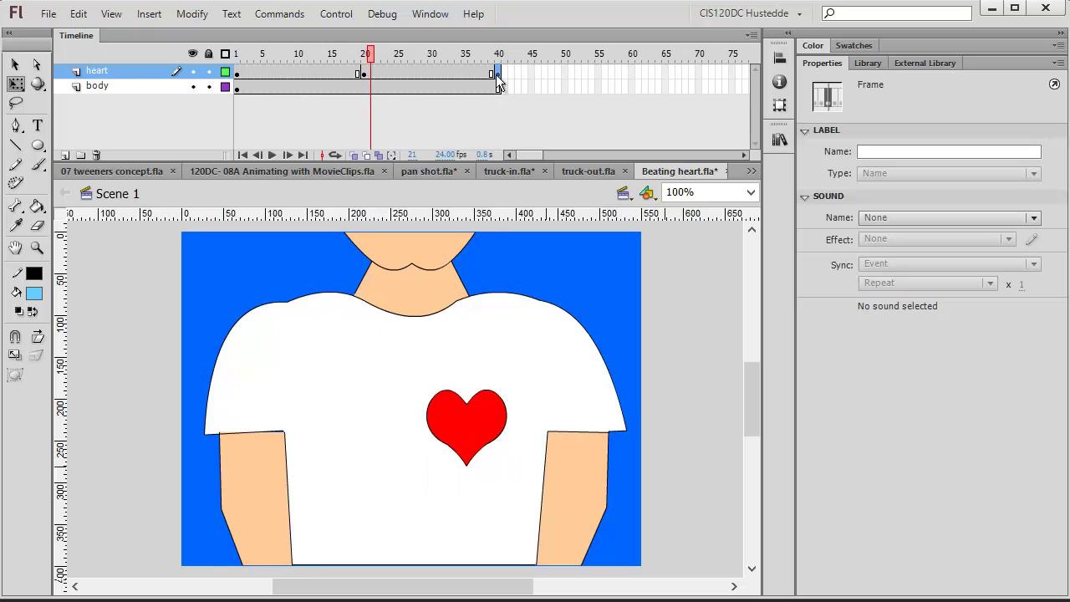
left_click(278, 75)
right_click(278, 73)
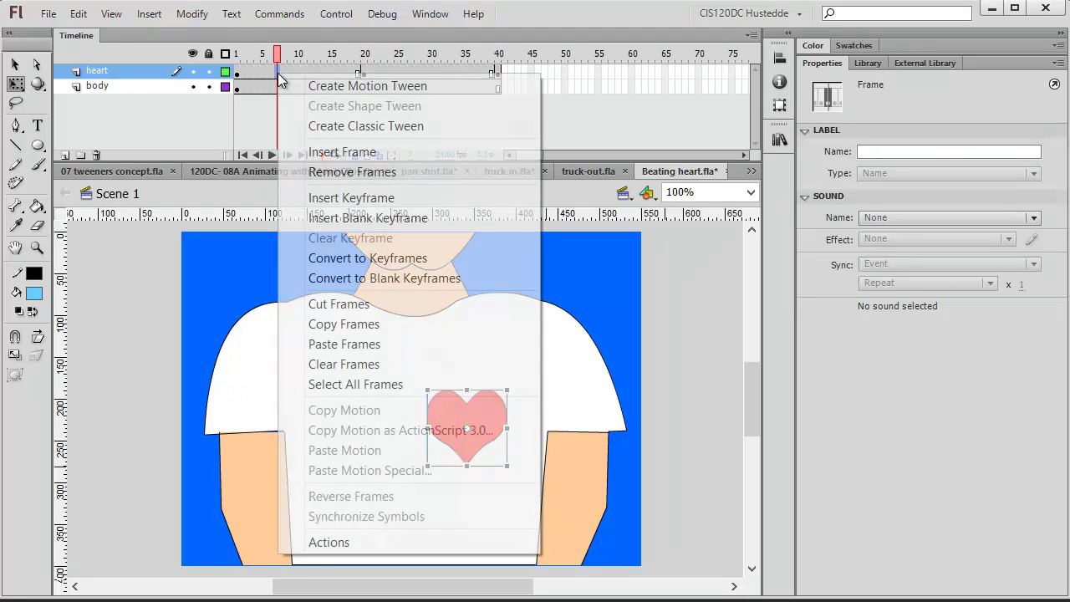
left_click(355, 125)
left_click(385, 75)
right_click(388, 74)
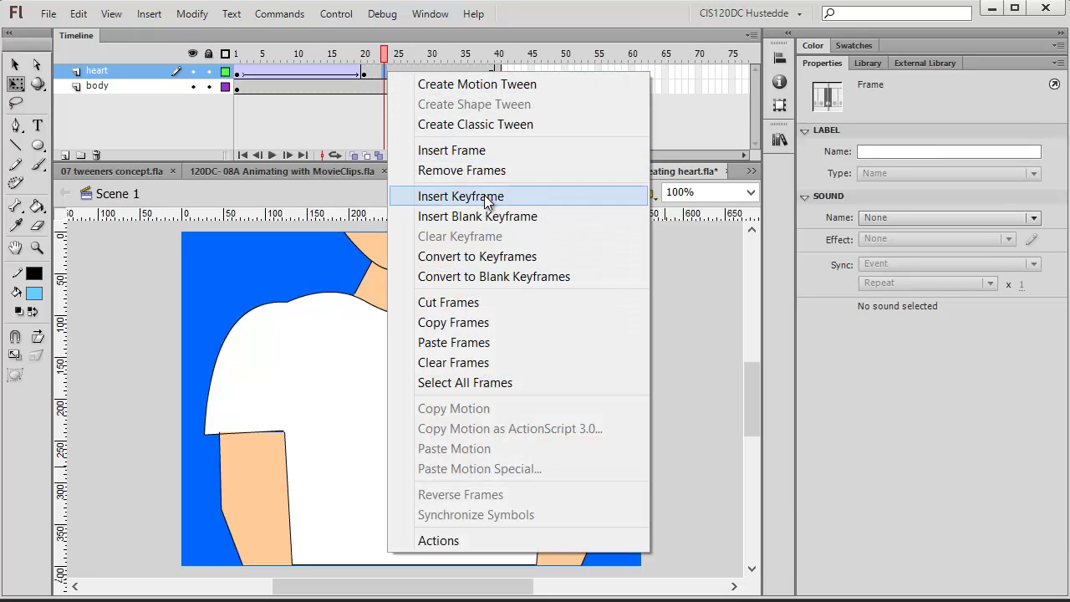
left_click(468, 126)
Test the movie in Flash Professional to watch the heart grow and shrink, and close the preview.
left_click(336, 13)
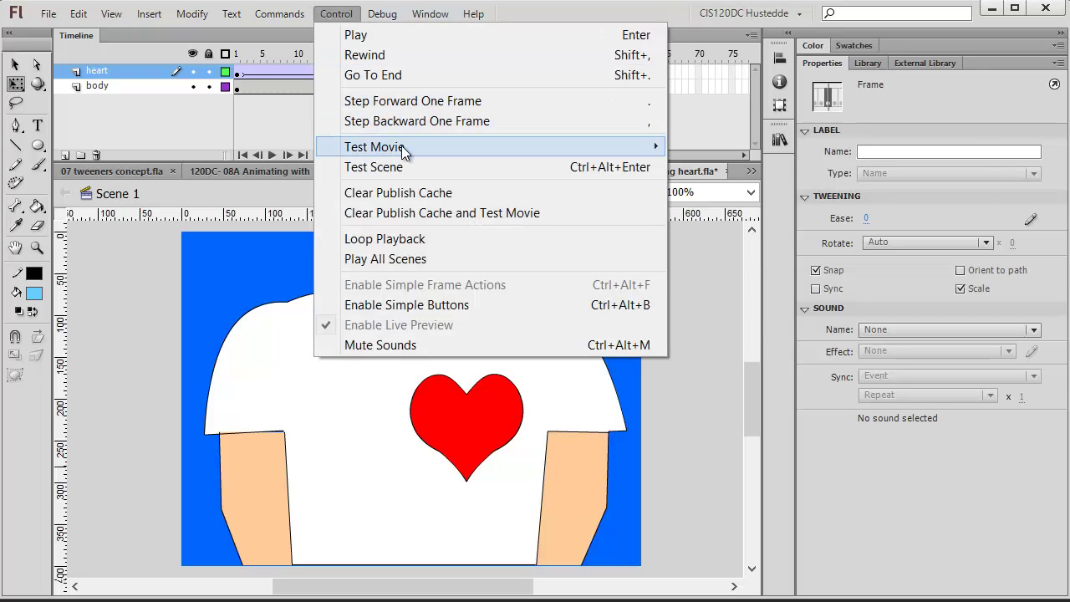
left_click(780, 147)
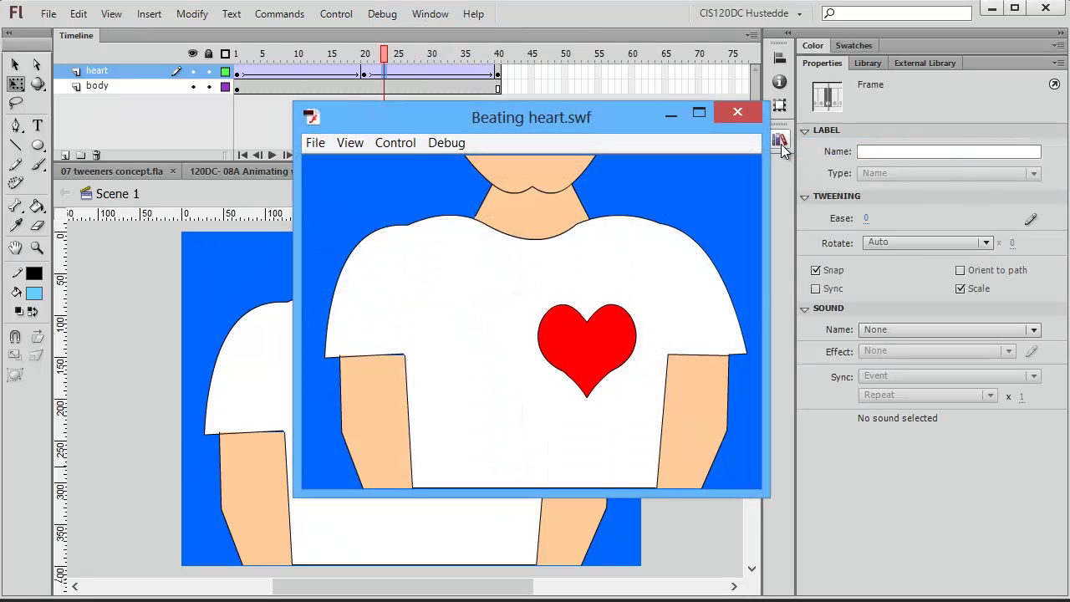
left_click(741, 114)
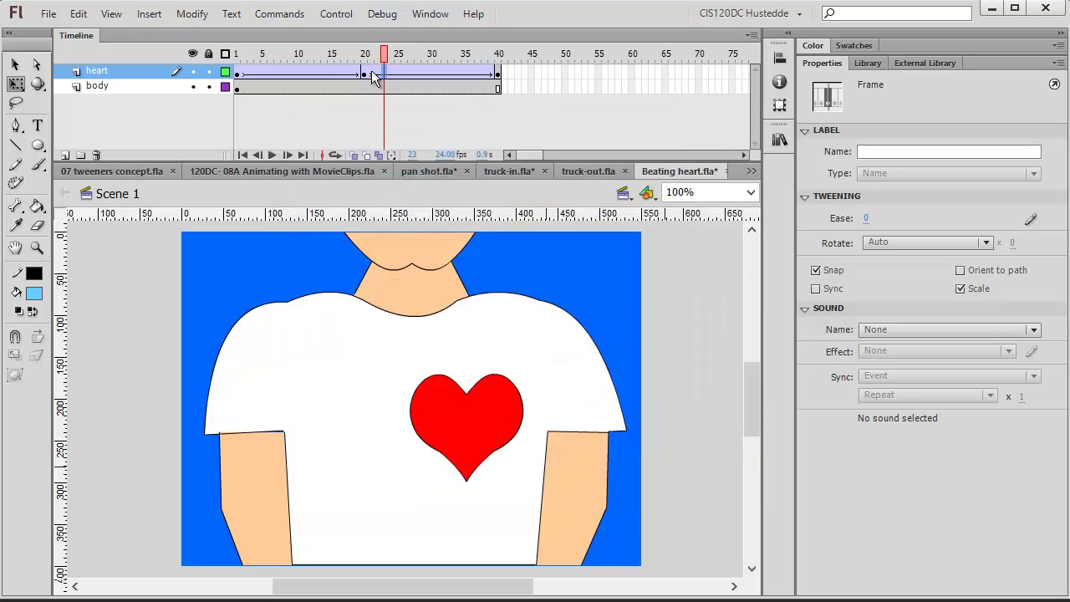
Apply a 62% Tint color effect to the heart at frame 20 with red 3, green 255 and blue 0.
left_click(365, 73)
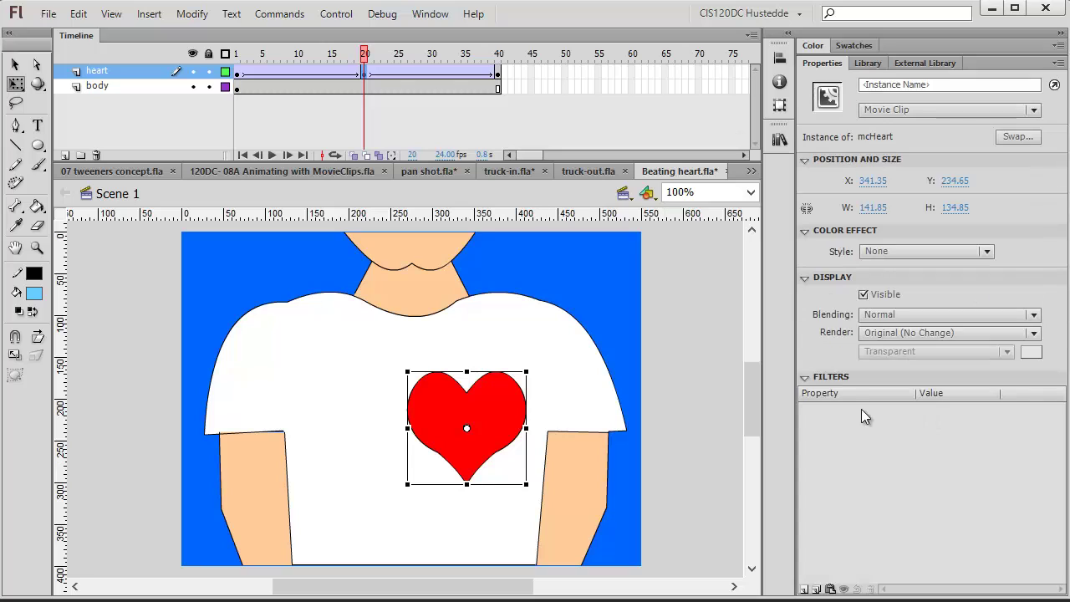
left_click(987, 252)
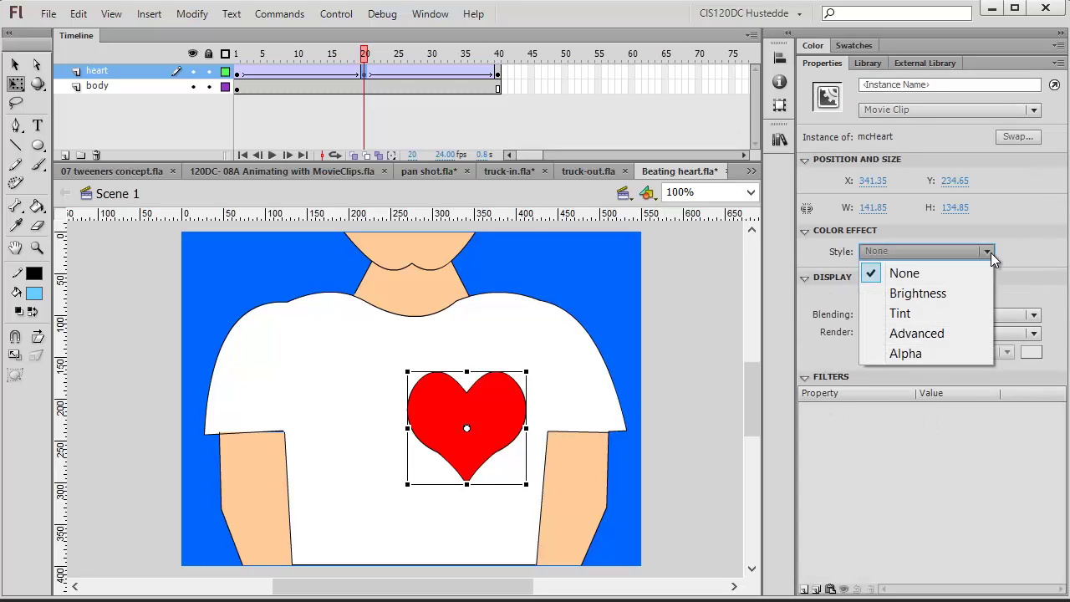
left_click(942, 316)
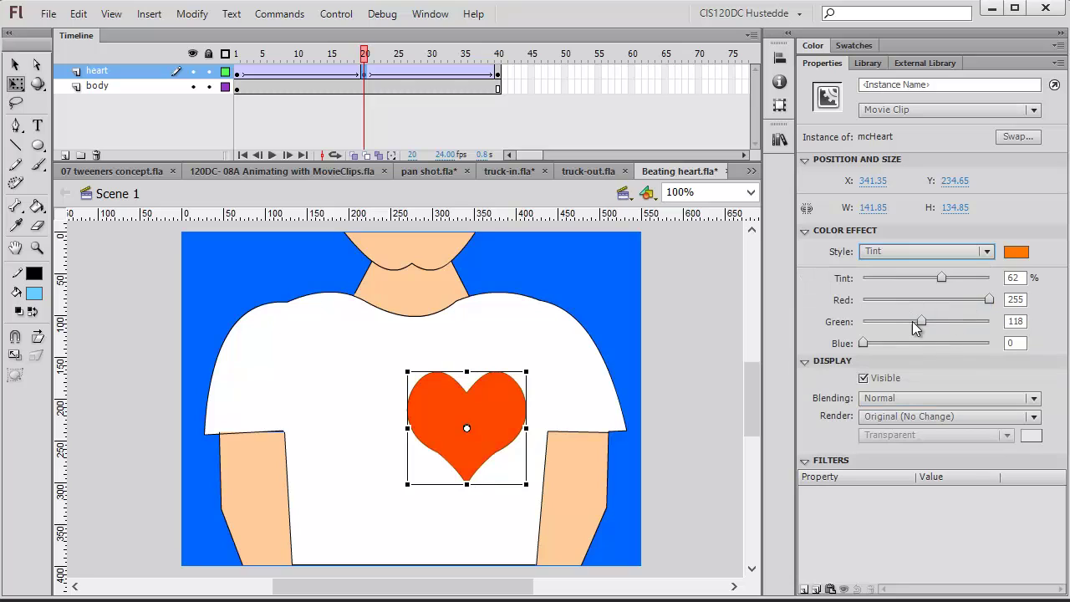
left_click_drag(922, 321, 865, 299)
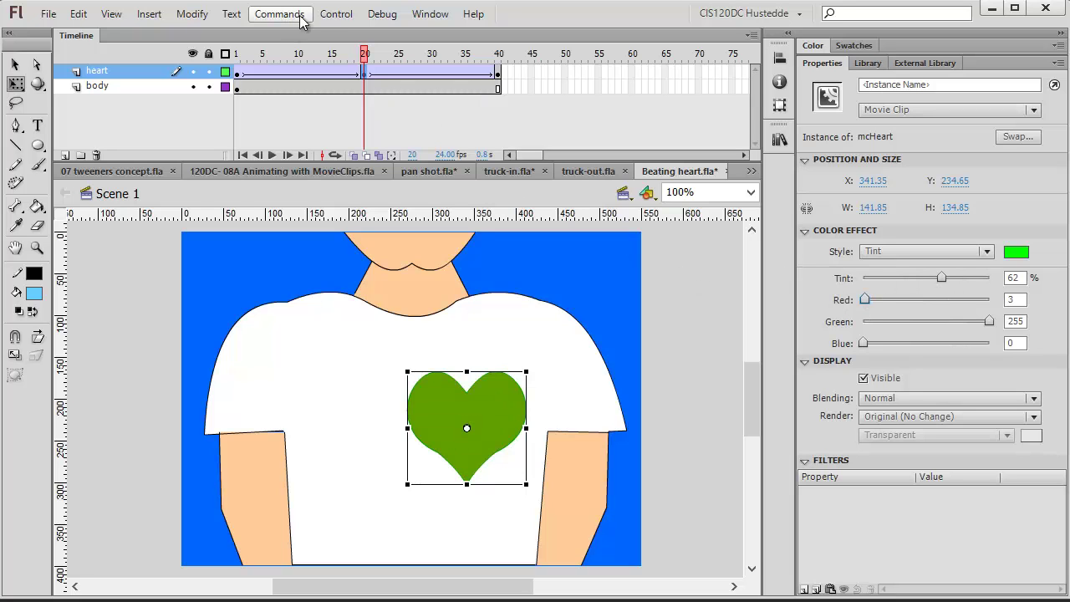
Test the movie in Flash Professional to check the heart's color change, and close the preview.
left_click(337, 21)
mouse_move(423, 148)
left_click(742, 149)
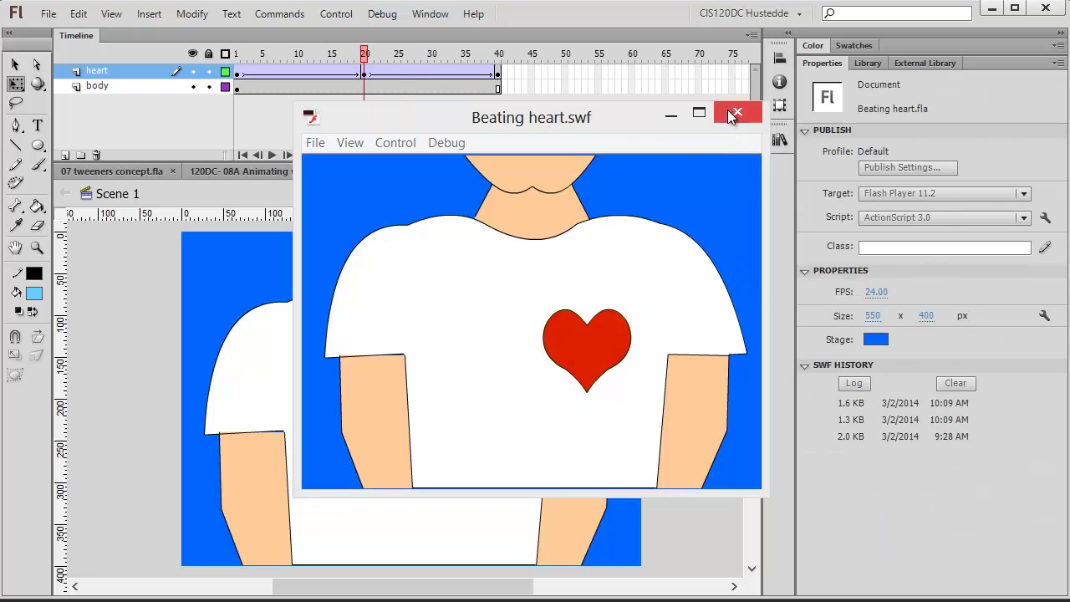
left_click(734, 112)
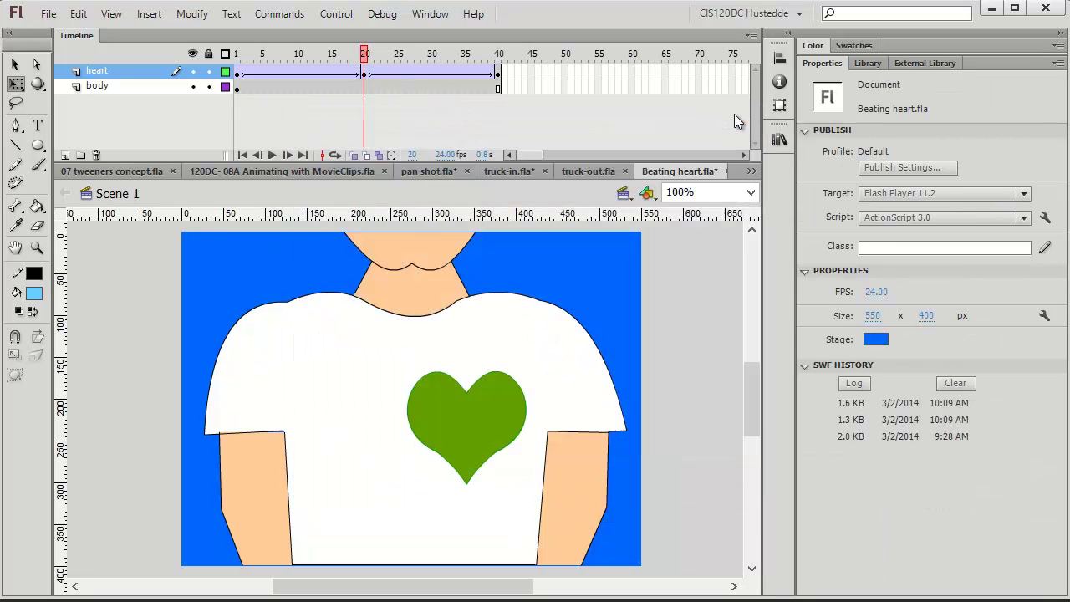
Add a Glow filter to the heart at frame 20 and set its blur to 81 px.
left_click(365, 74)
left_click(804, 589)
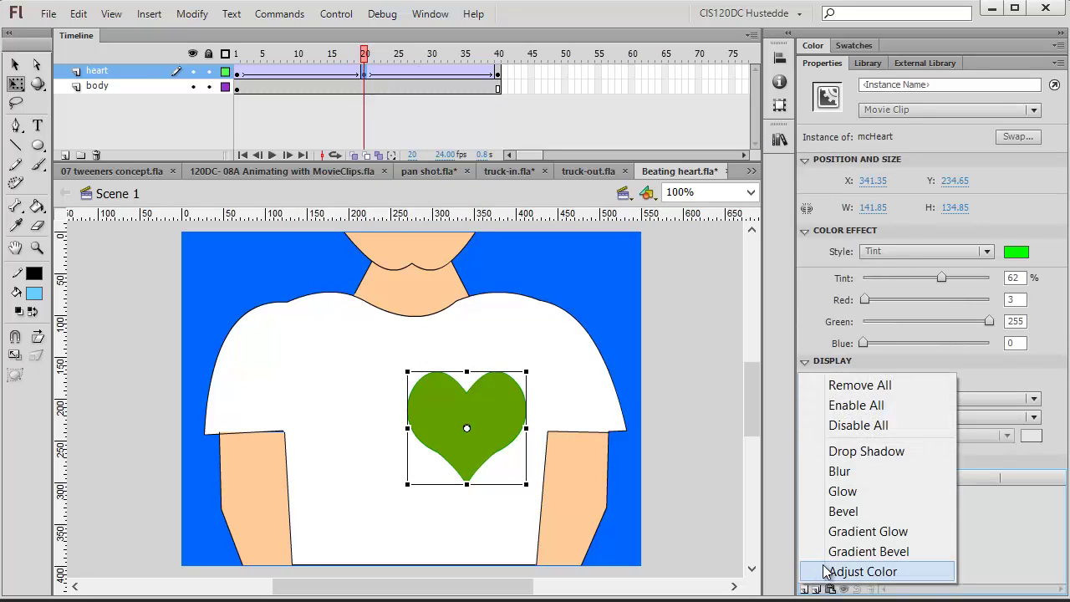
left_click(839, 498)
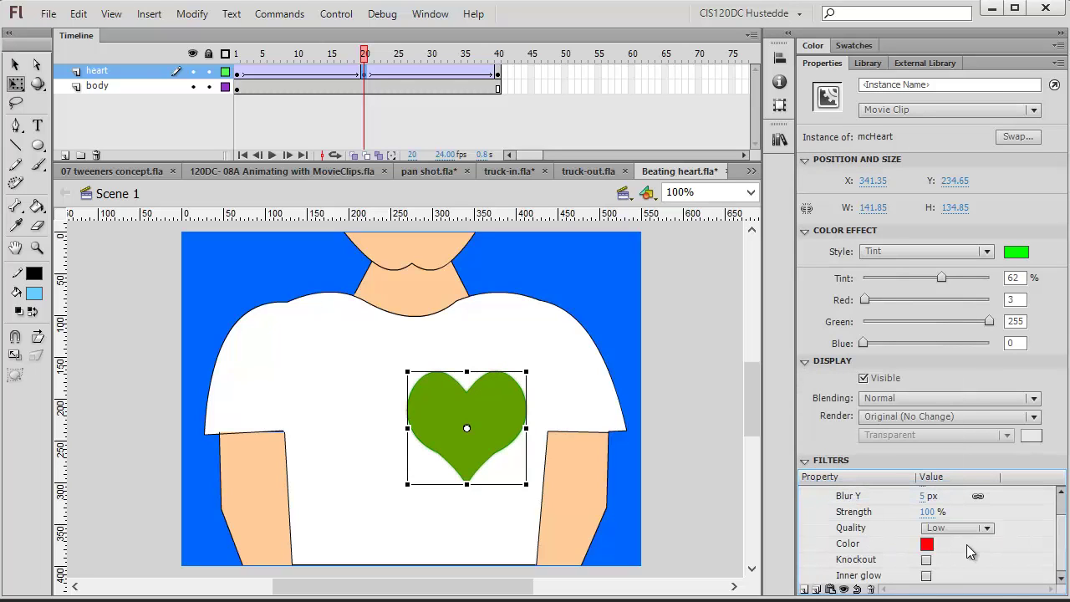
left_click_drag(926, 496, 964, 496)
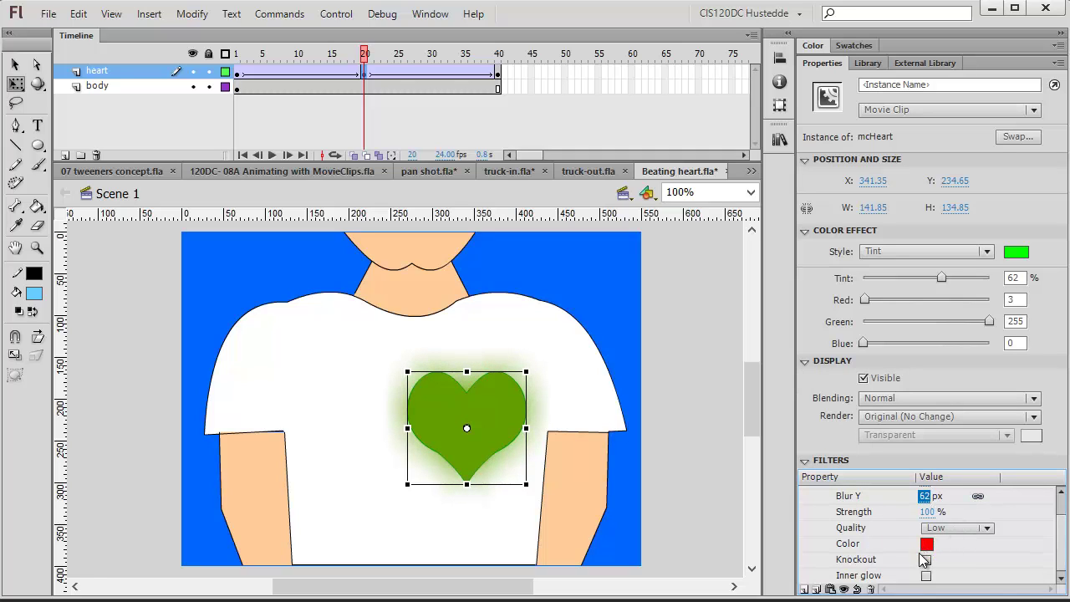
left_click_drag(927, 495, 948, 495)
Test the movie in Flash Professional to check the heart's animated glow, and close the preview.
left_click(336, 14)
mouse_move(675, 146)
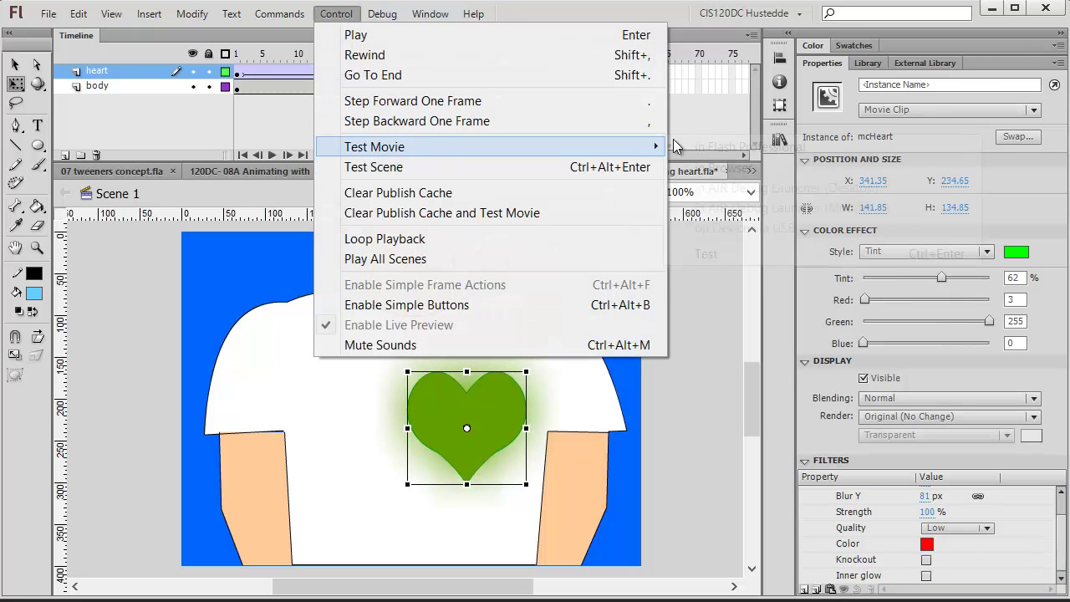
left_click(716, 146)
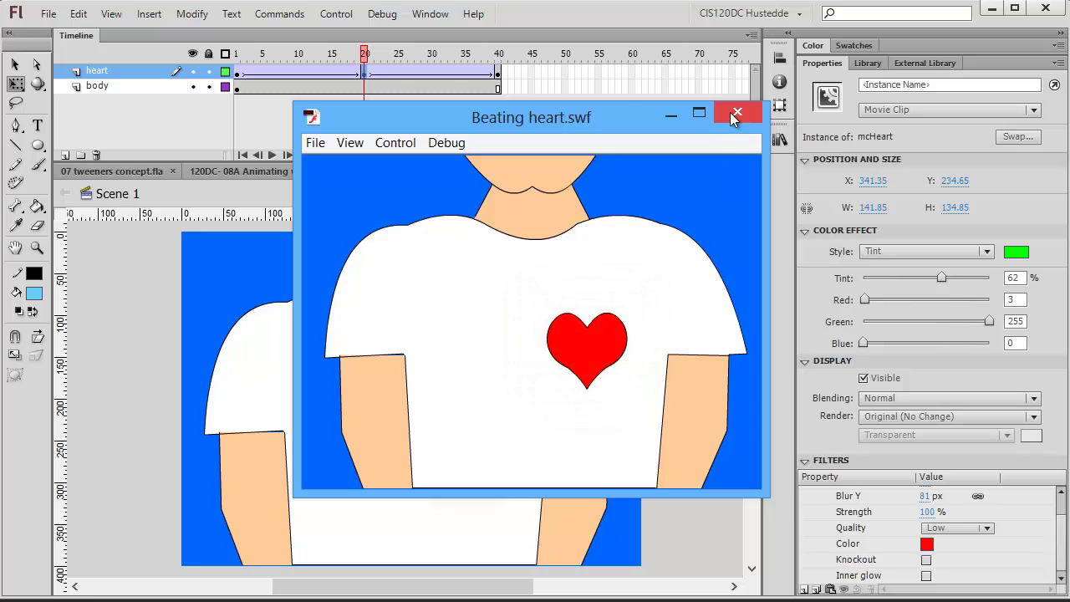
left_click(734, 115)
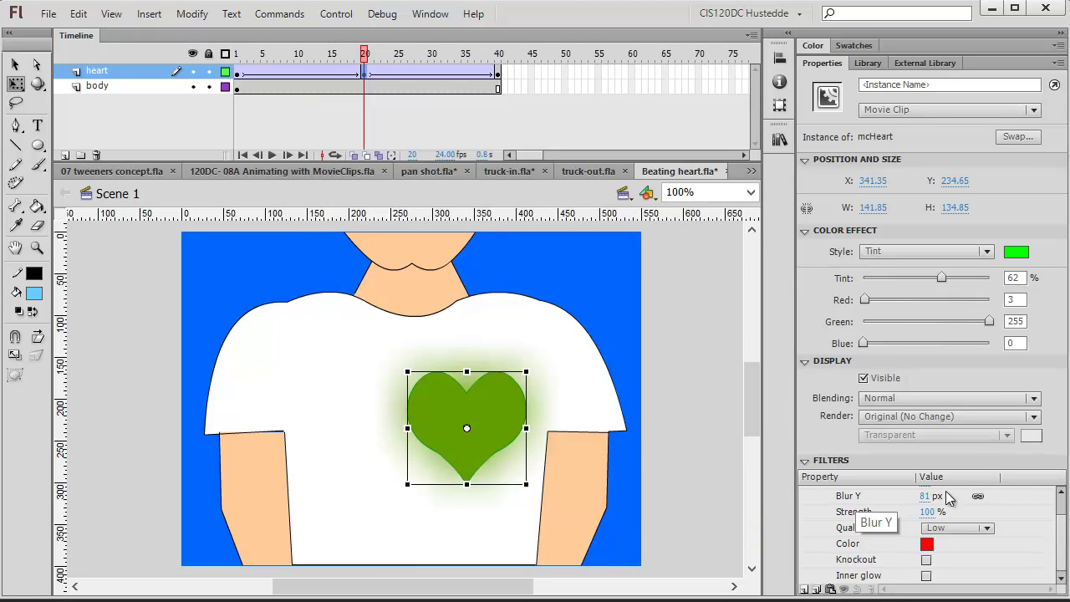
Add a Blur filter to the heart at frame 20 with Blur X and Blur Y of 50 px.
left_click(805, 461)
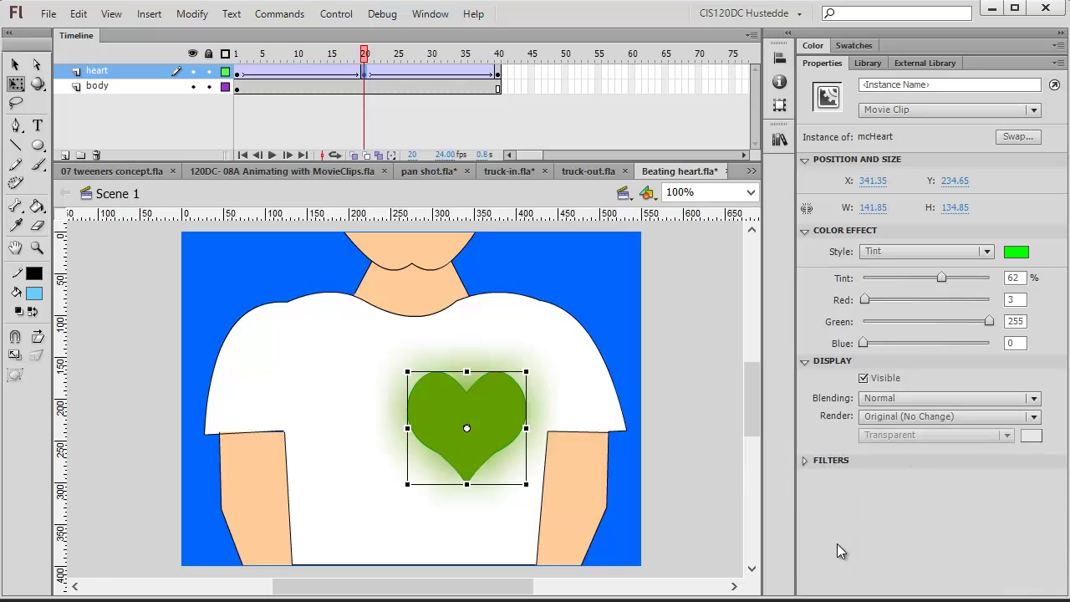
left_click(803, 461)
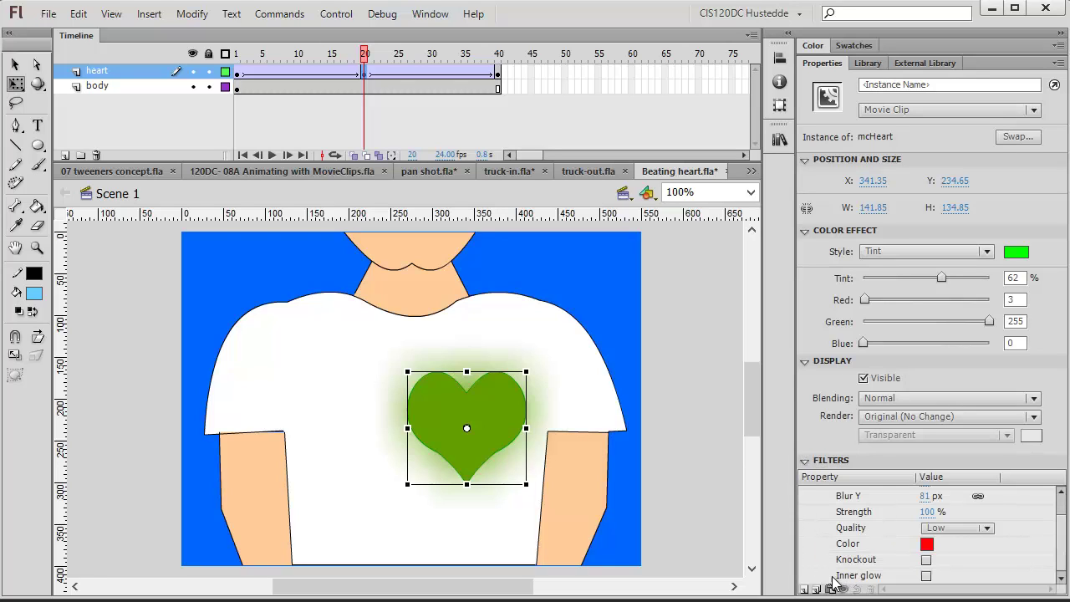
left_click(811, 585)
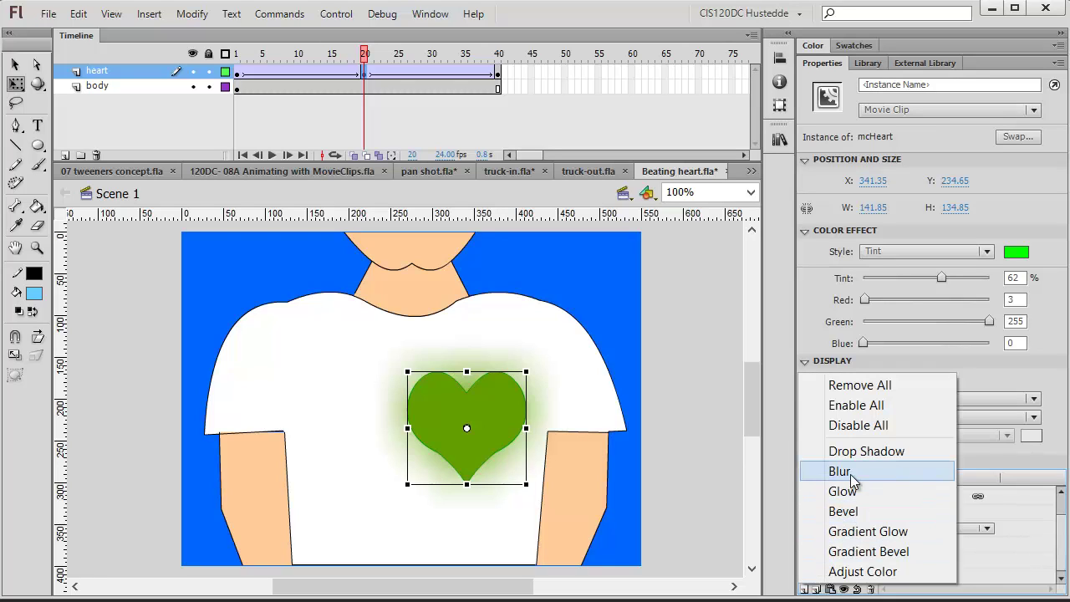
left_click(811, 468)
left_click_drag(1060, 560, 1054, 510)
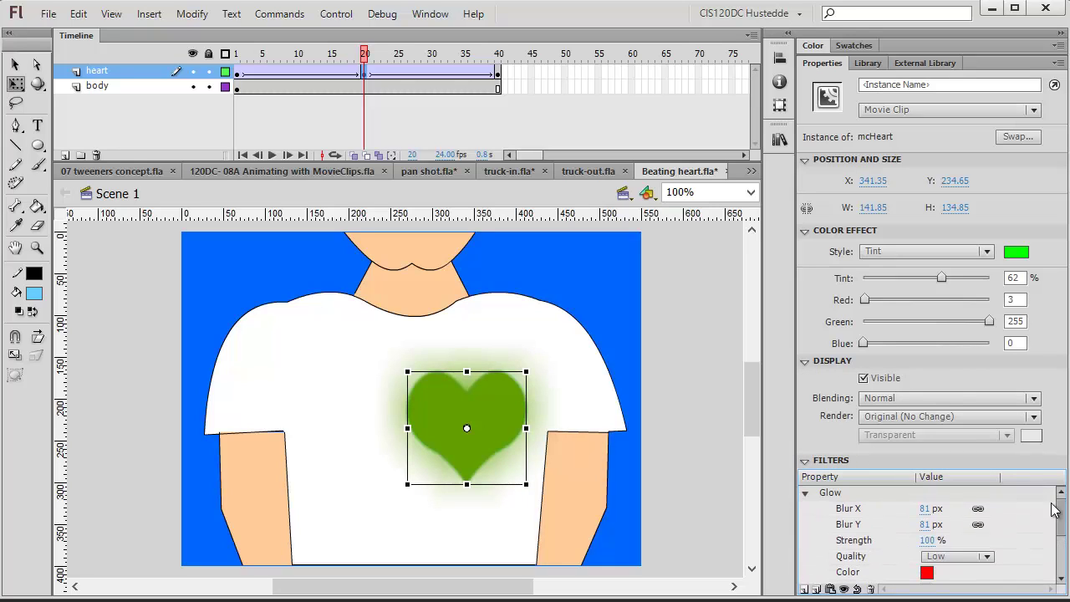
left_click(807, 493)
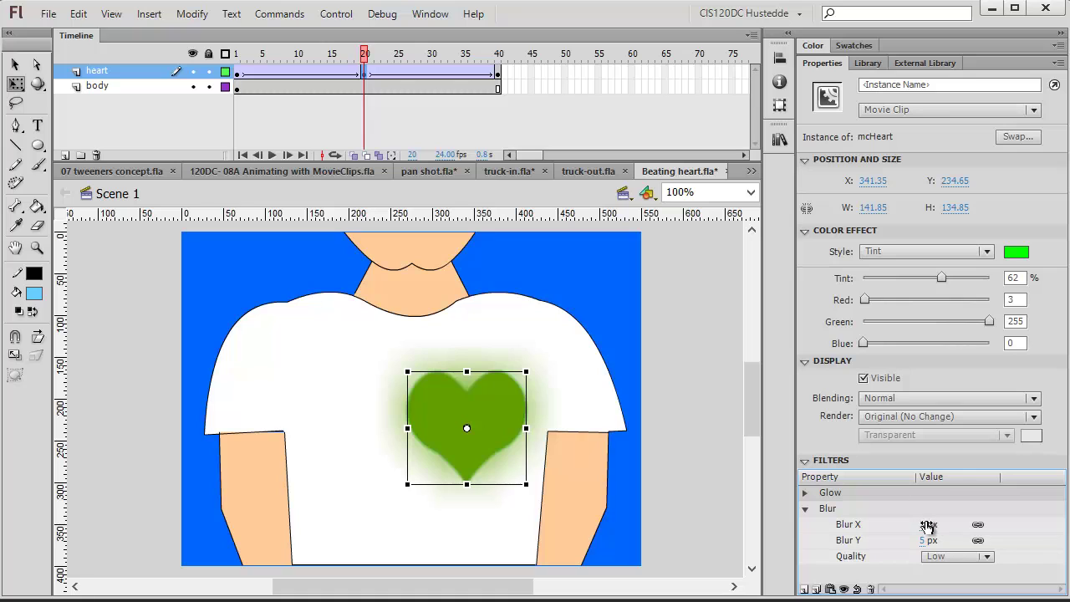
type("50")
key("Return")
Test the movie in Flash Professional to check the heart's animated blur, and close the preview.
left_click(334, 14)
mouse_move(422, 149)
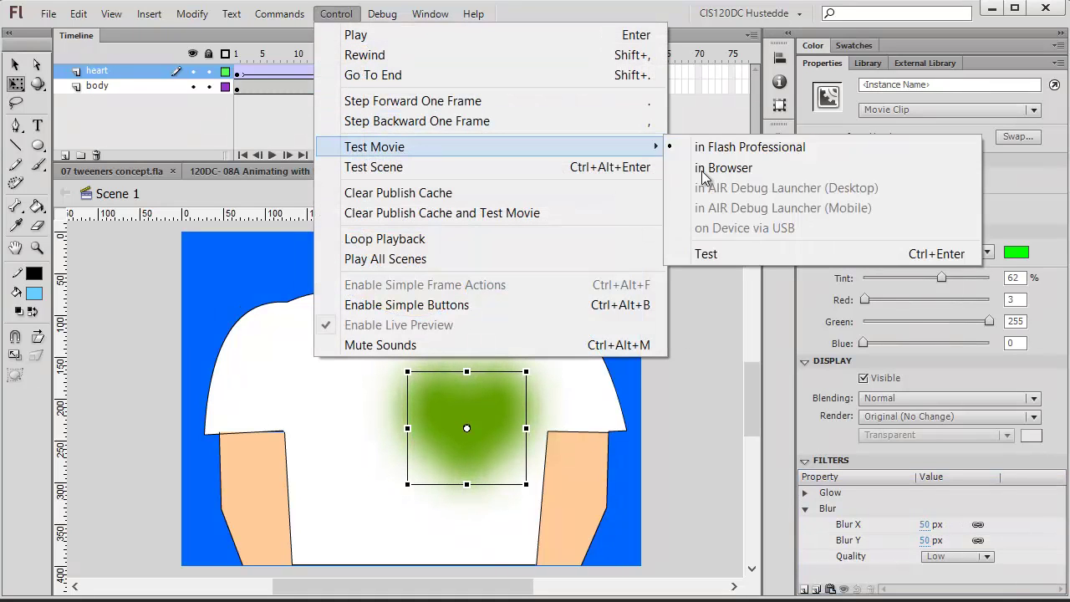
left_click(729, 148)
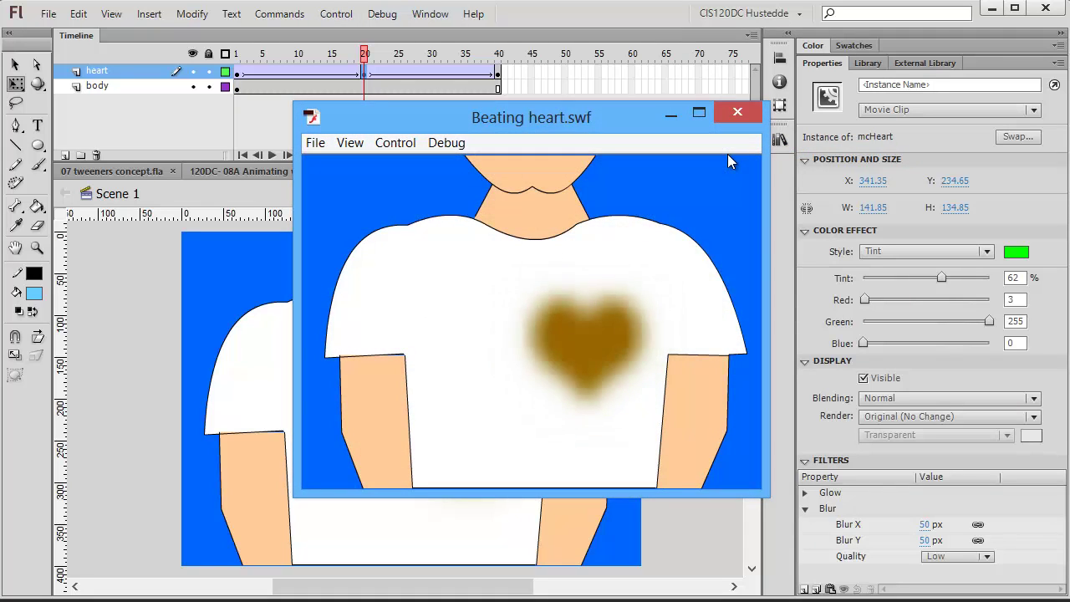
left_click(737, 111)
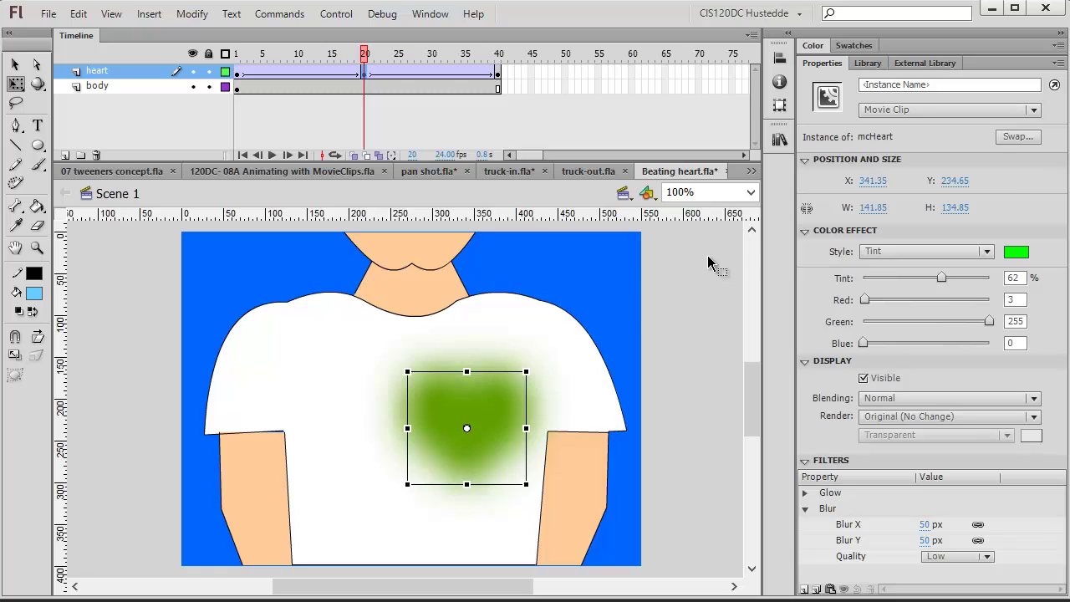
Switch to the pan shot.fla document.
left_click(429, 171)
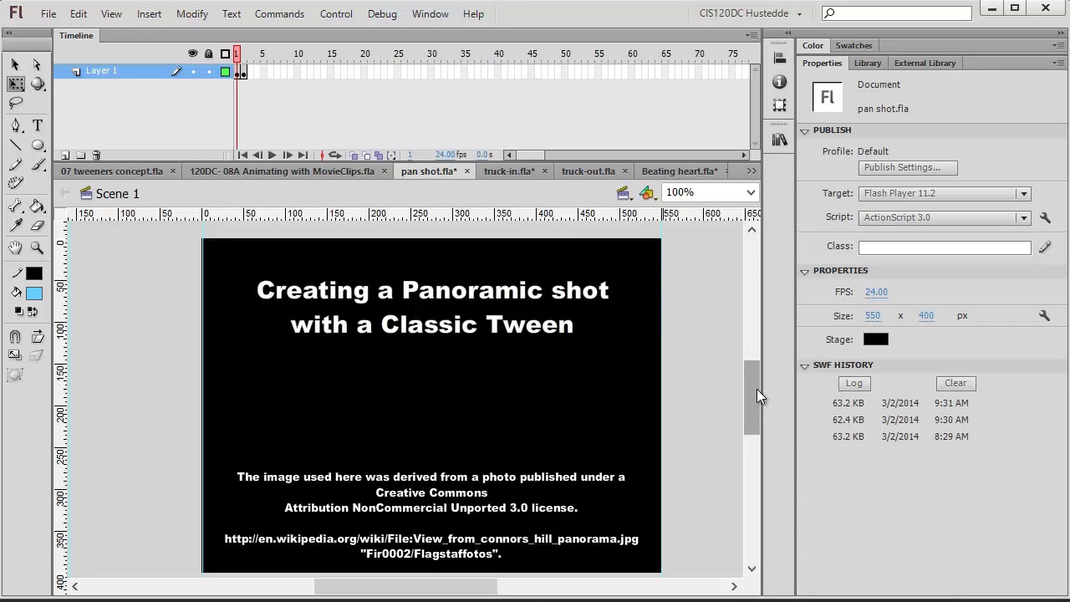
Examine the panorama picture on frame 2 of Layer 1, hiding and reshowing the layer to compare it with the stage.
left_click(241, 71)
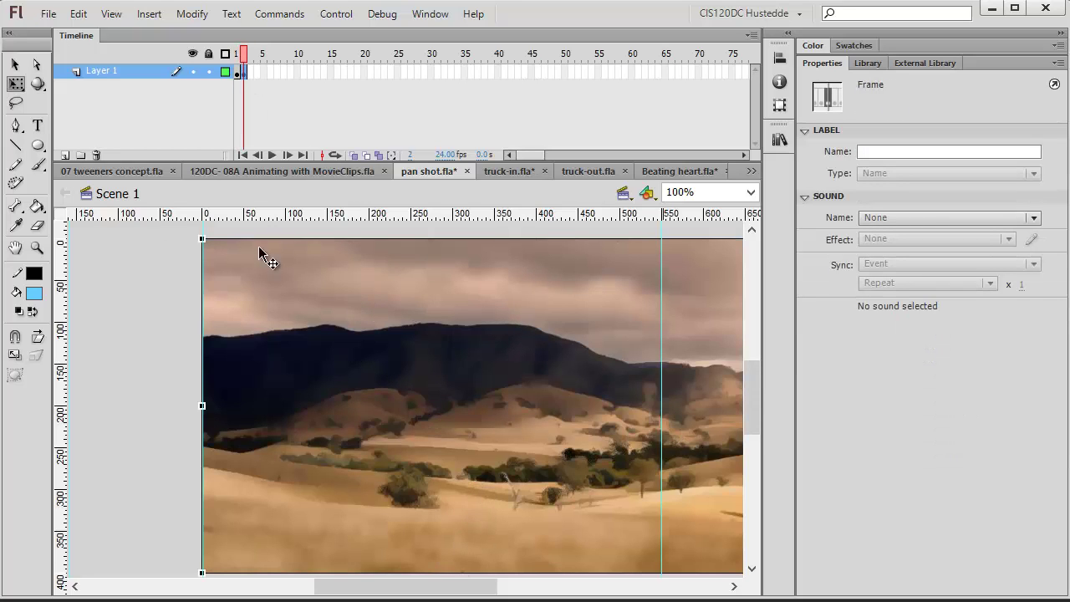
left_click(195, 72)
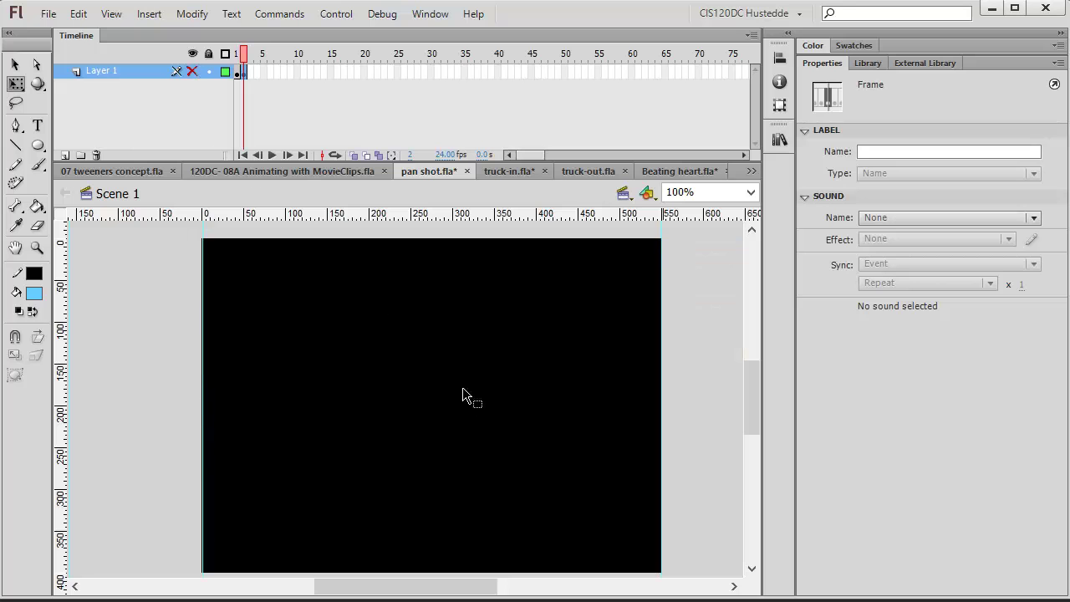
left_click(194, 71)
left_click_drag(453, 593, 425, 594)
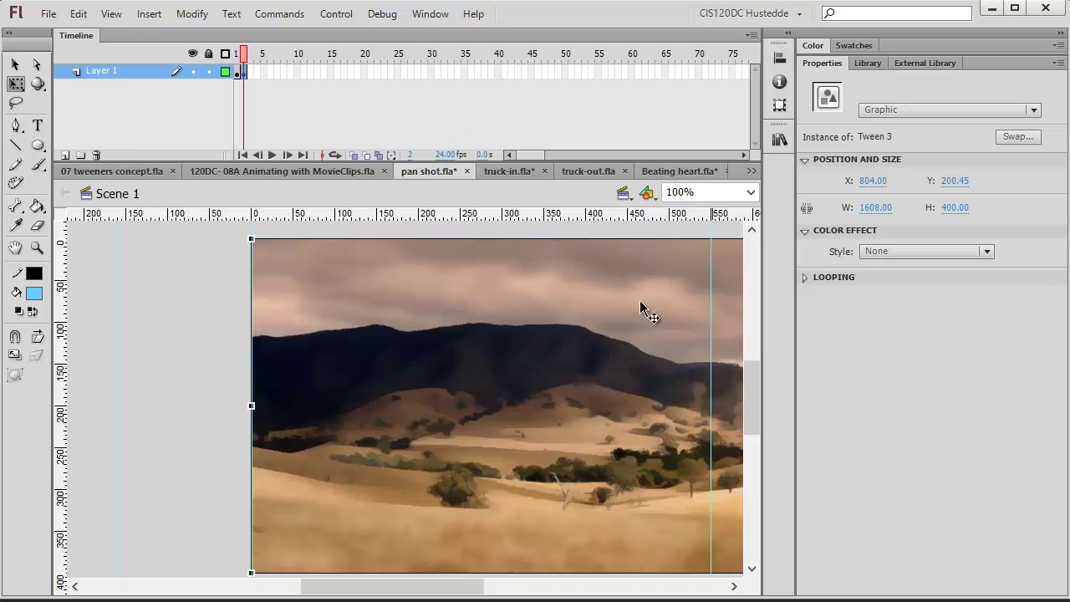
Insert a keyframe at frame 241 of Layer 1.
left_click_drag(534, 154, 621, 155)
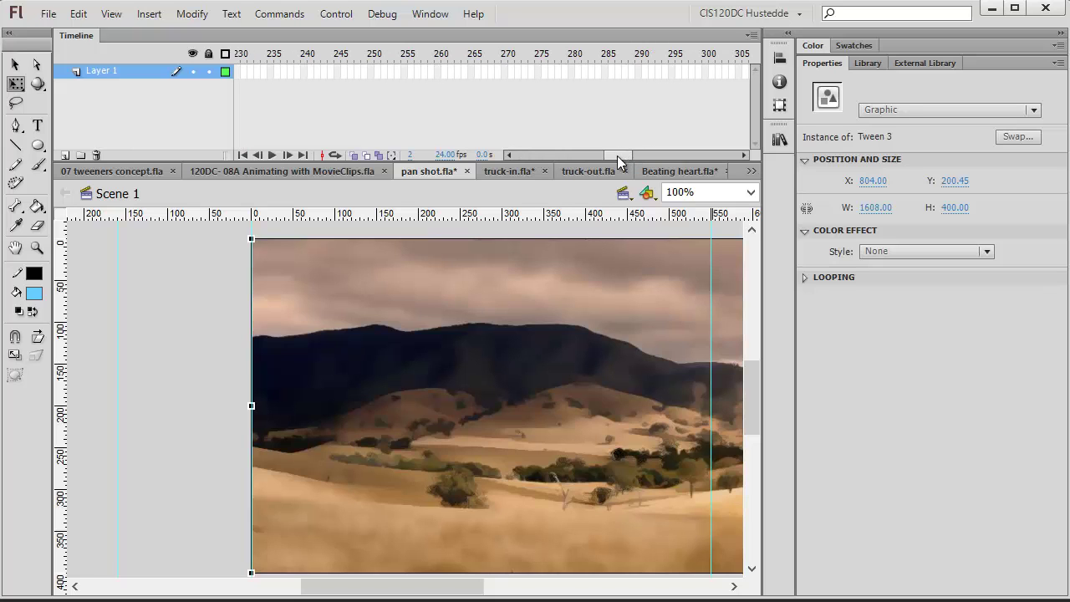
left_click(311, 74)
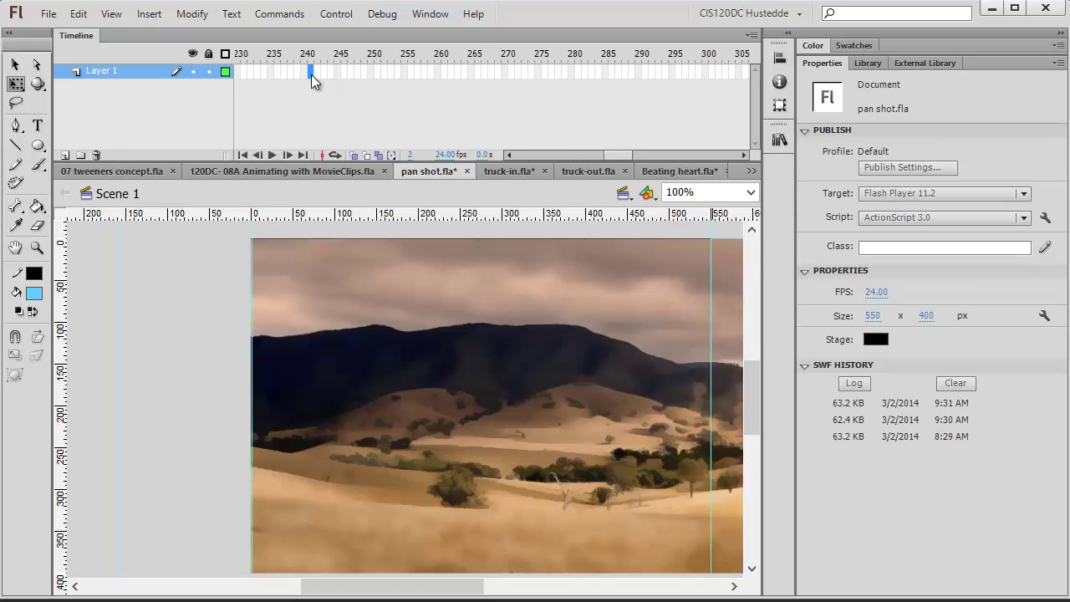
right_click(310, 74)
left_click(385, 199)
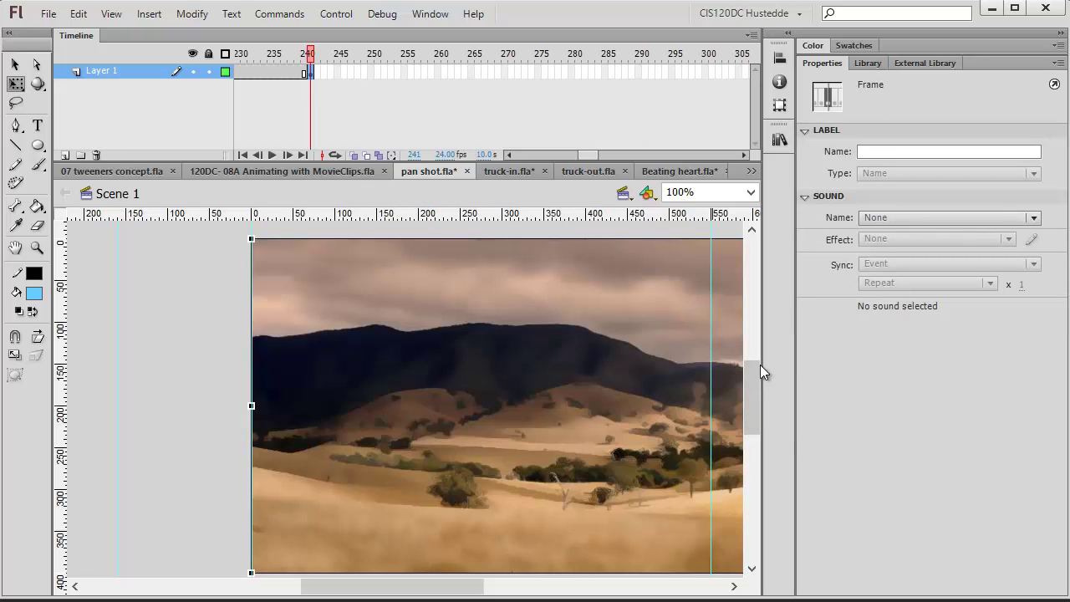
Shift the panorama at frame 241 horizontally to about X -252.90 so its right edge meets the stage's right edge.
left_click_drag(729, 365, 263, 362)
left_click_drag(671, 327, 378, 346)
left_click_drag(639, 347, 535, 358)
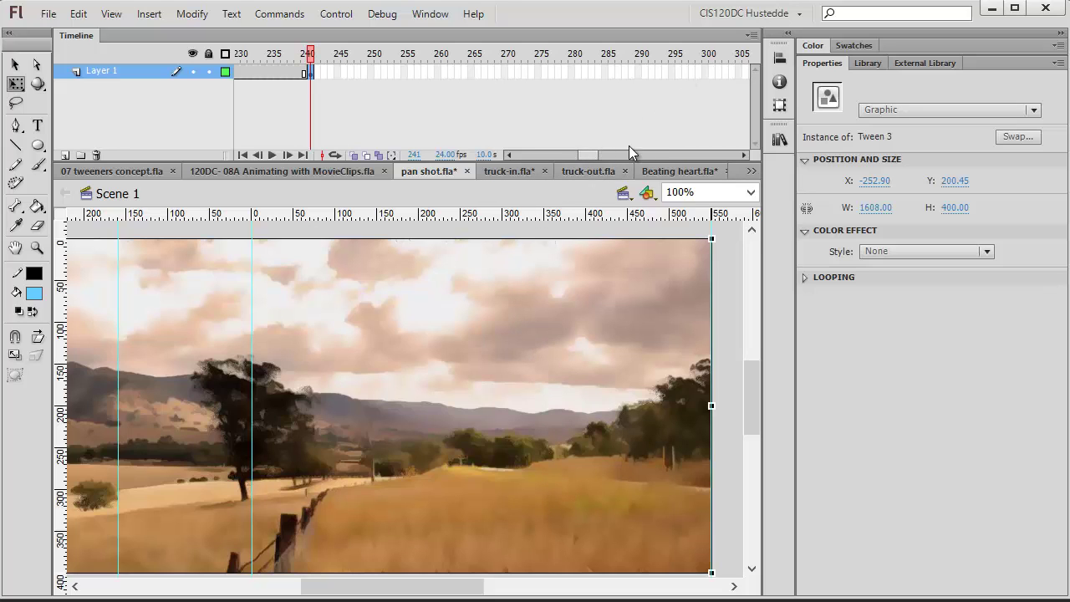
Extend Layer 1 by inserting a frame at frame 300.
left_click(744, 154)
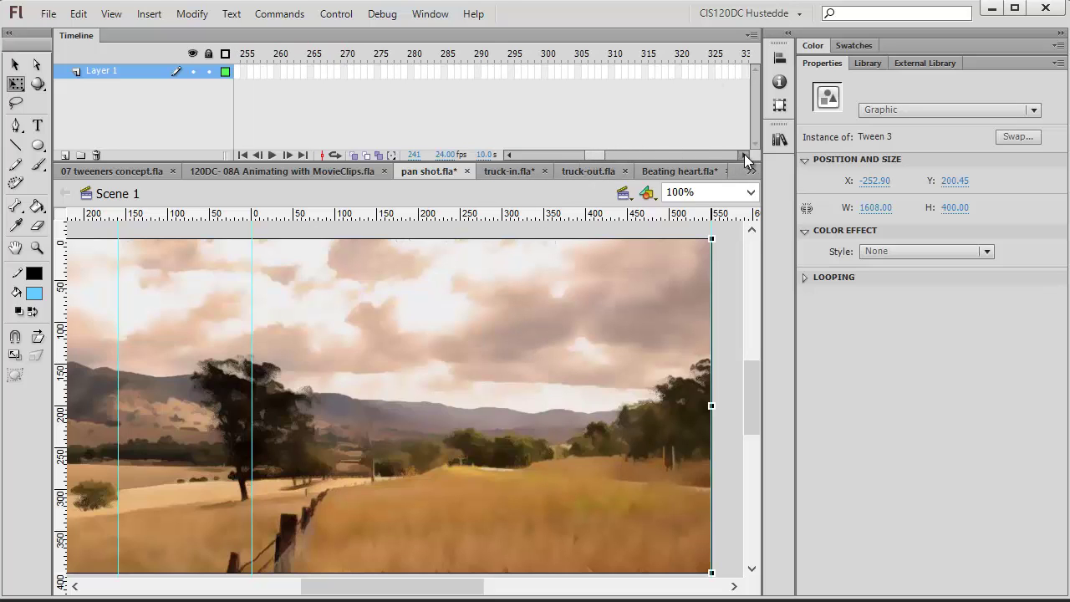
left_click(437, 71)
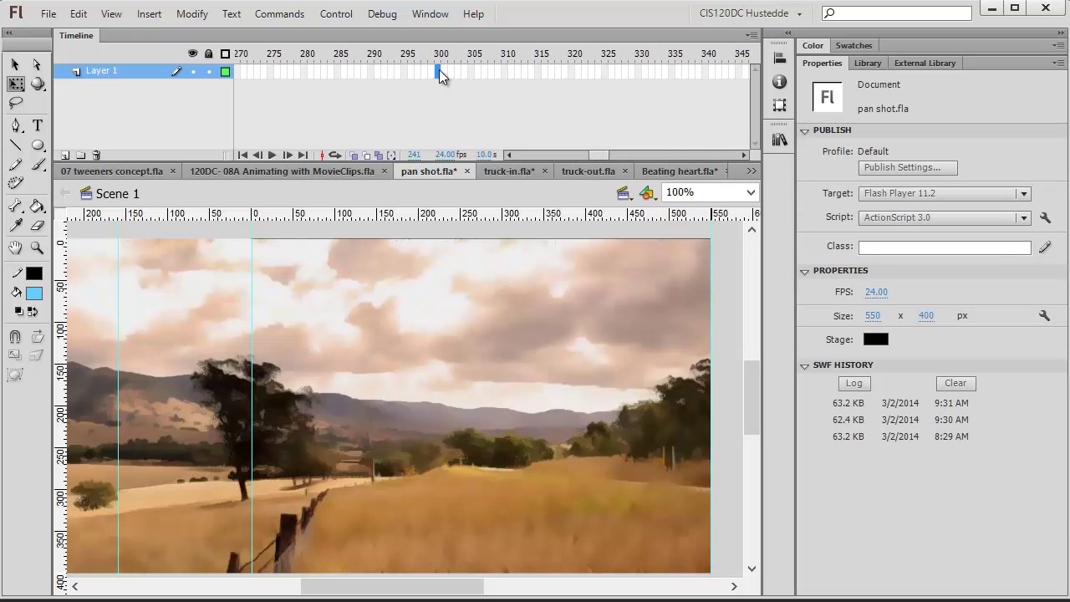
right_click(439, 70)
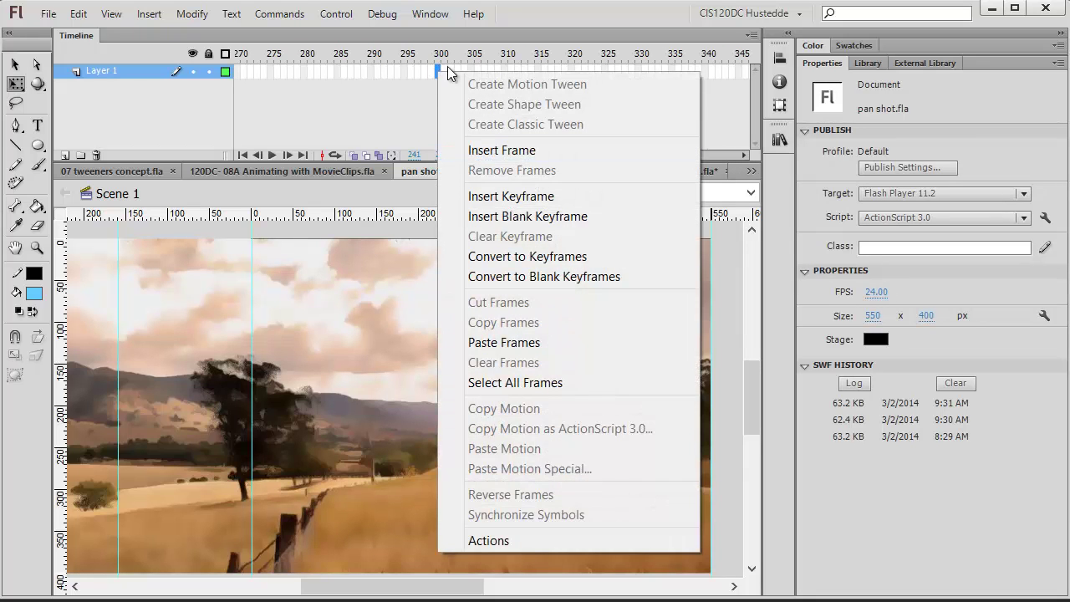
left_click(493, 150)
Create a classic tween on Layer 1 between the keyframes at frames 2 and 241.
mouse_move(590, 154)
left_mouse_down()
mouse_move(522, 151)
mouse_move(593, 159)
mouse_move(577, 152)
left_mouse_up()
right_click(290, 72)
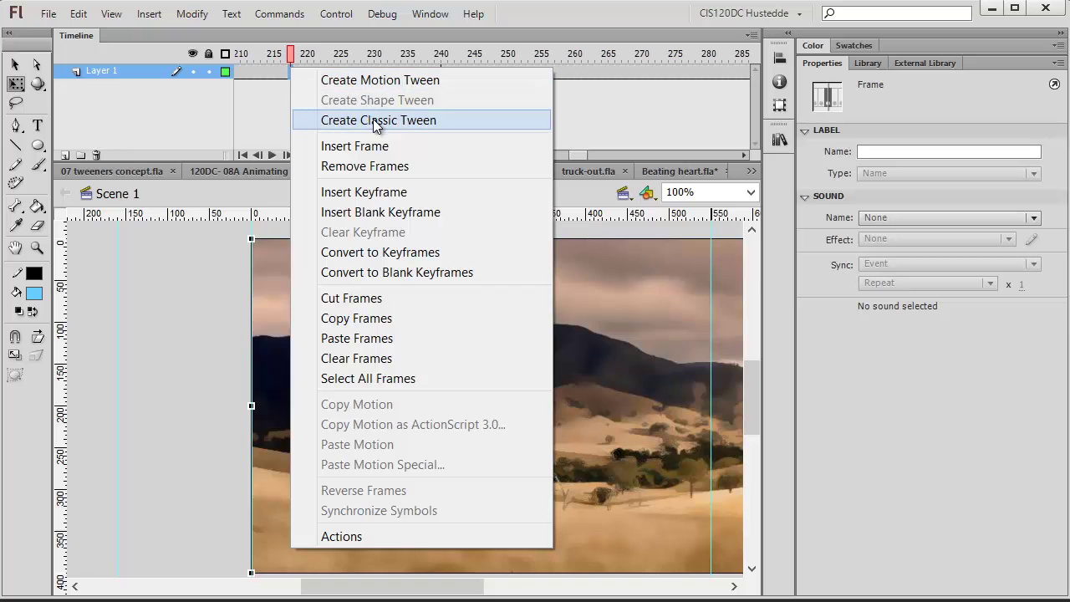
left_click(374, 121)
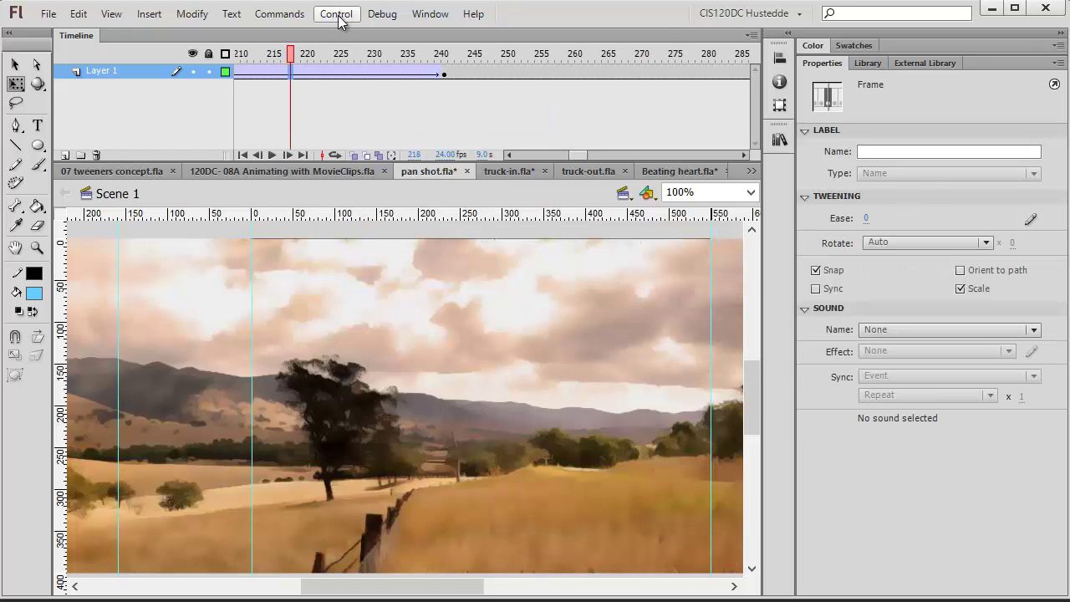
Test the movie in Flash Professional to check the panoramic shot, and close the preview.
left_click(338, 15)
mouse_move(407, 146)
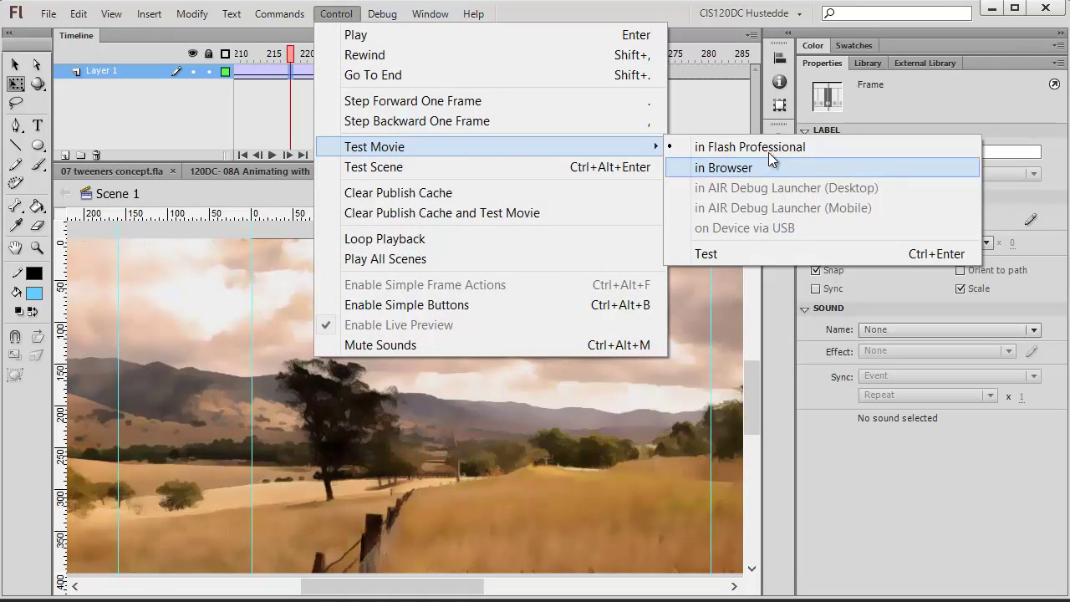
left_click(766, 147)
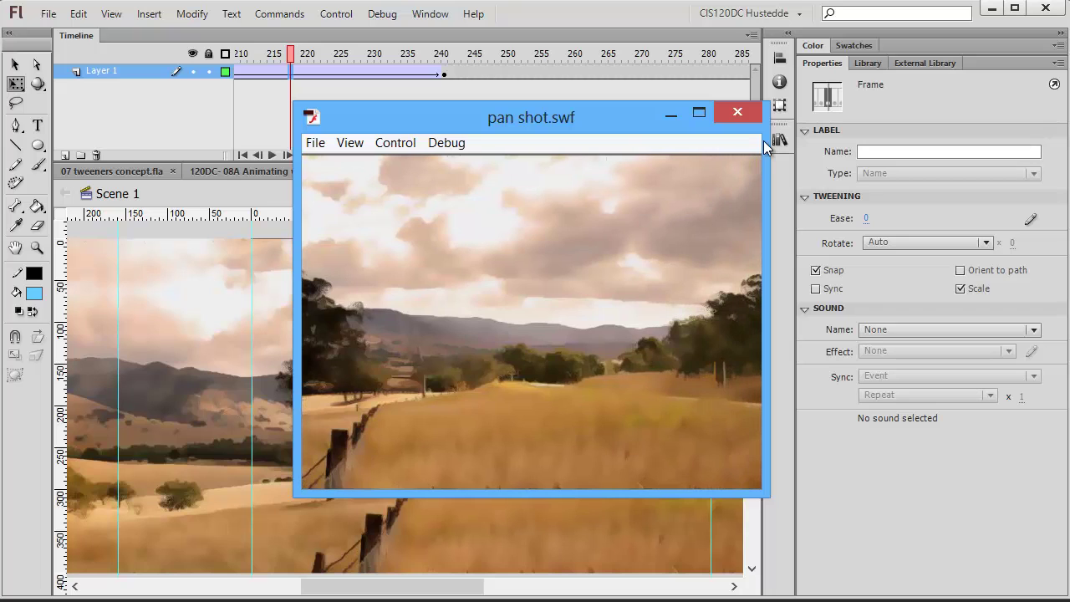
key("ctrl+w")
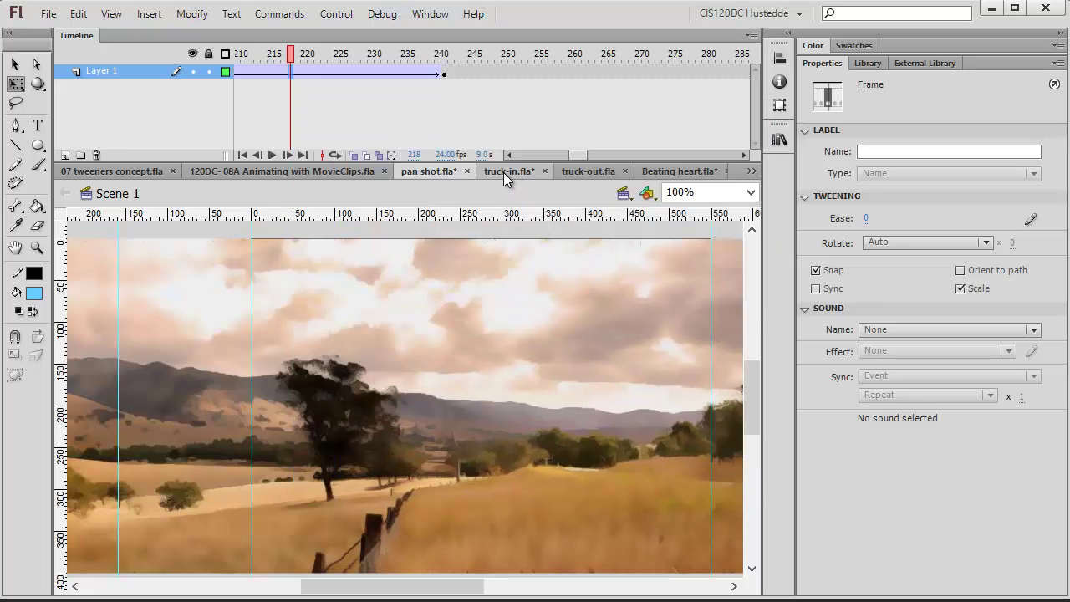
Switch to the truck-in.fla document and set its stage magnification to Show All.
left_click(503, 172)
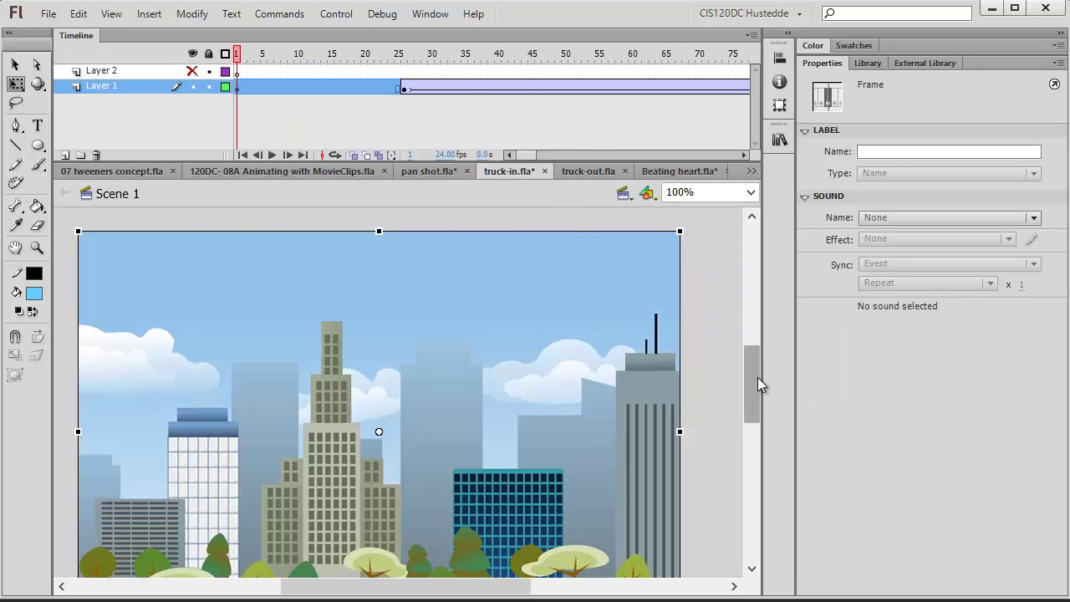
left_click(749, 194)
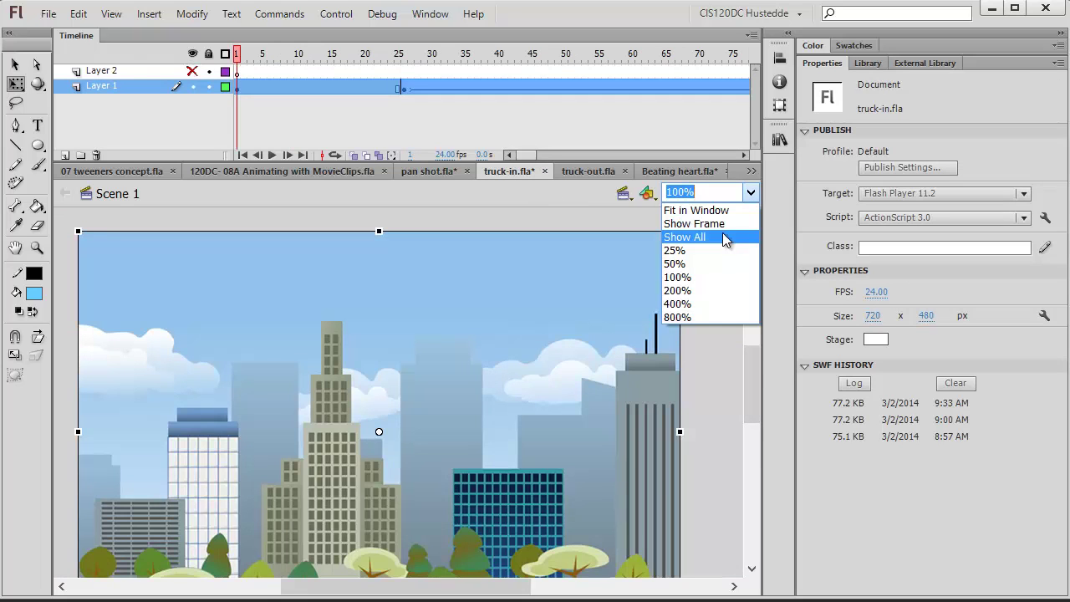
left_click(722, 234)
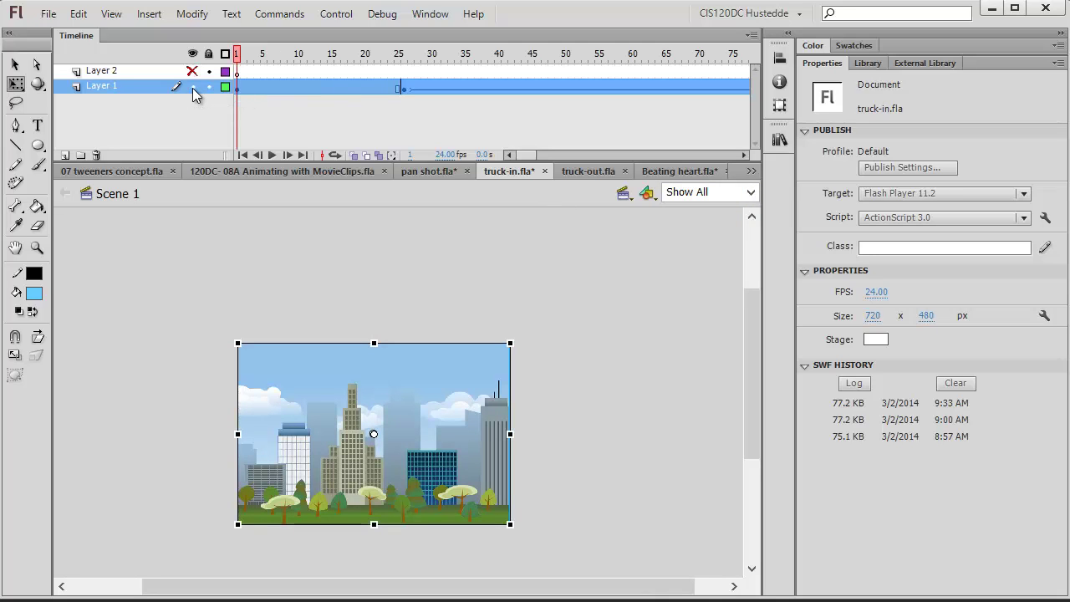
Compare the city picture with the stage at Layer 1's keyframes on frames 1, 26 and 145 by toggling the layer's visibility.
left_click(238, 87)
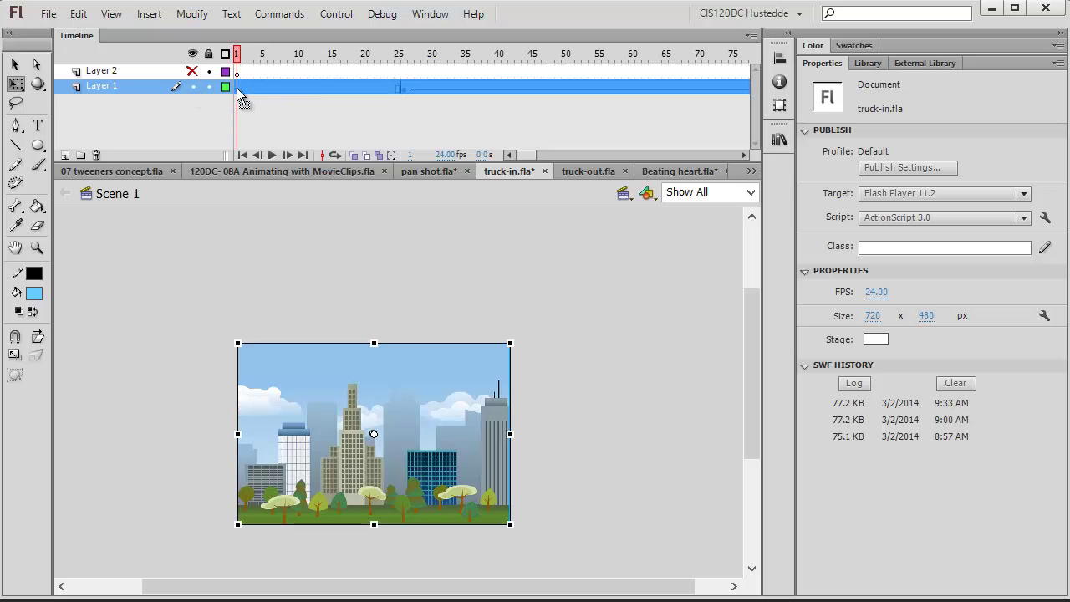
left_click(192, 87)
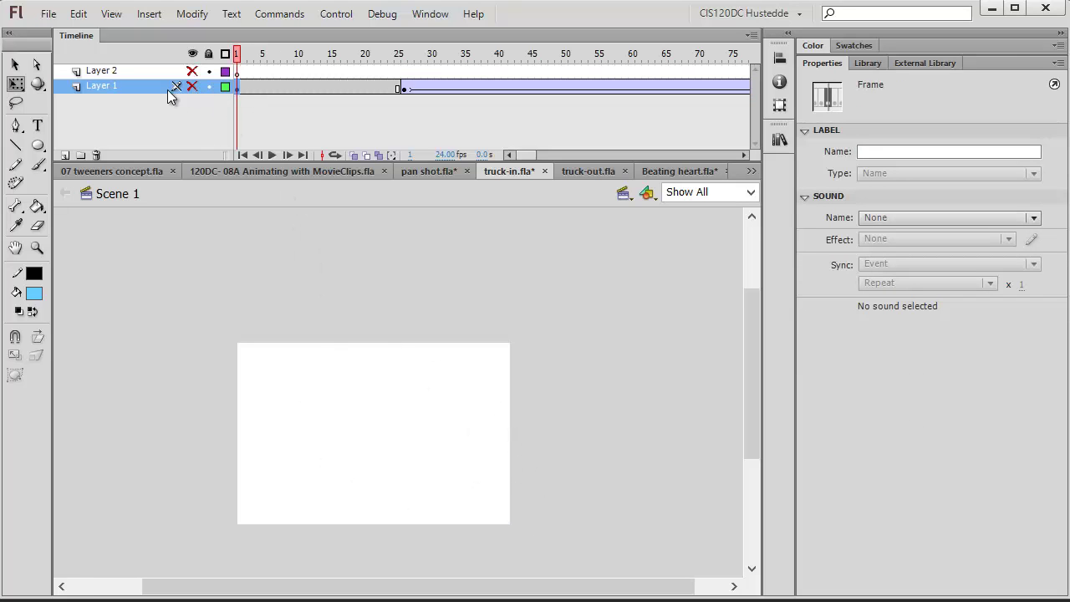
left_click(405, 90)
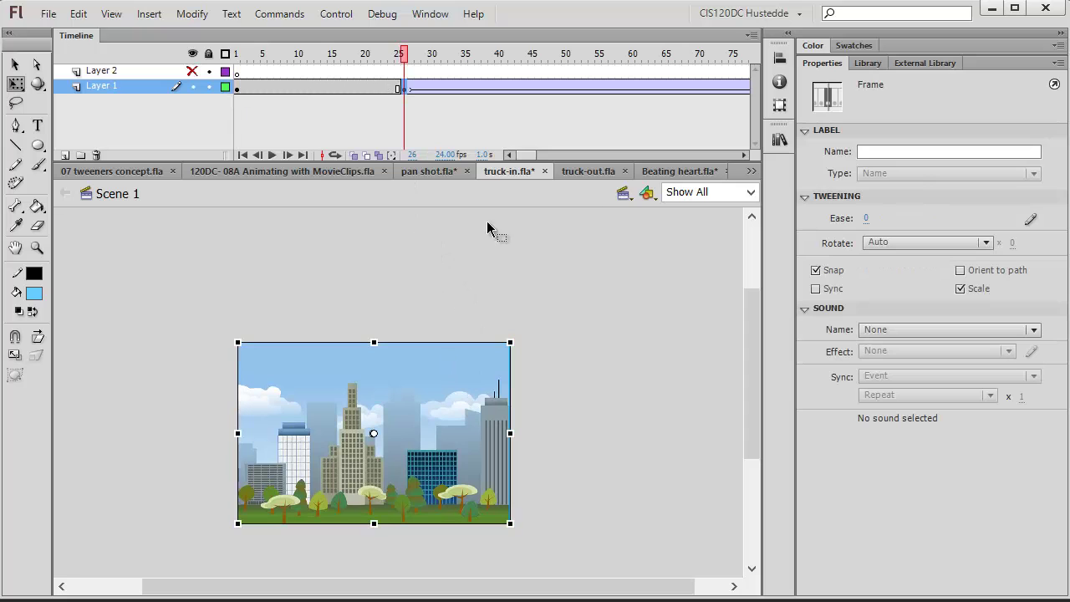
left_click_drag(537, 155, 563, 155)
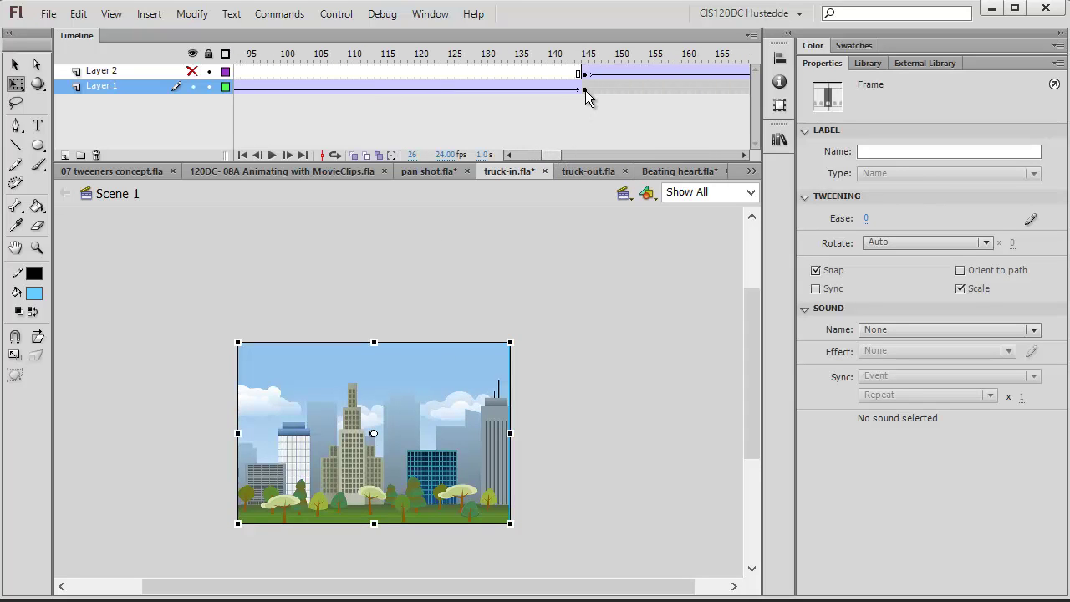
left_click(585, 90)
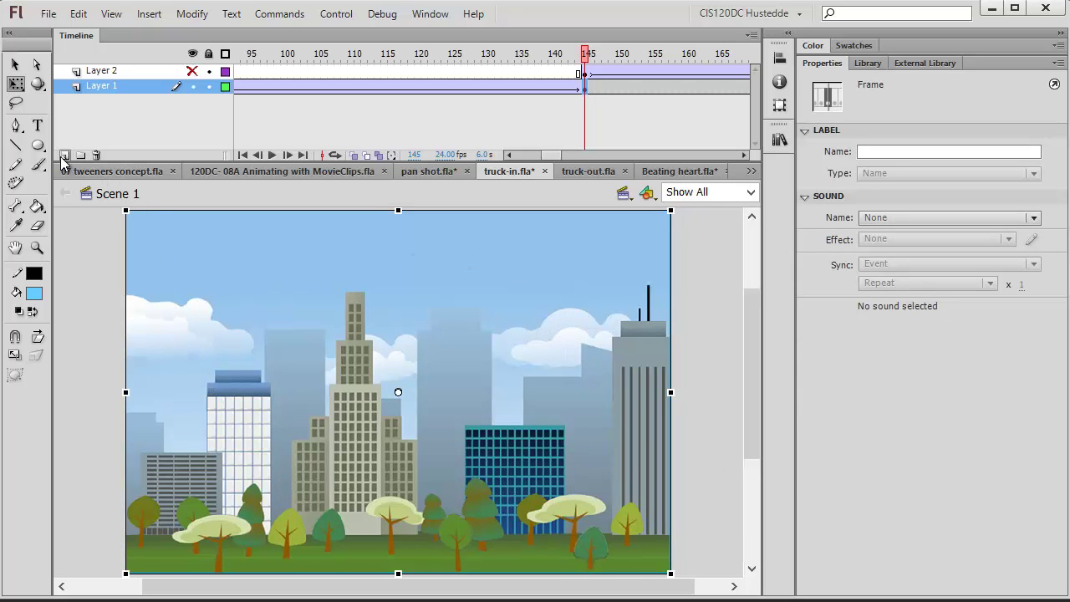
left_click(193, 86)
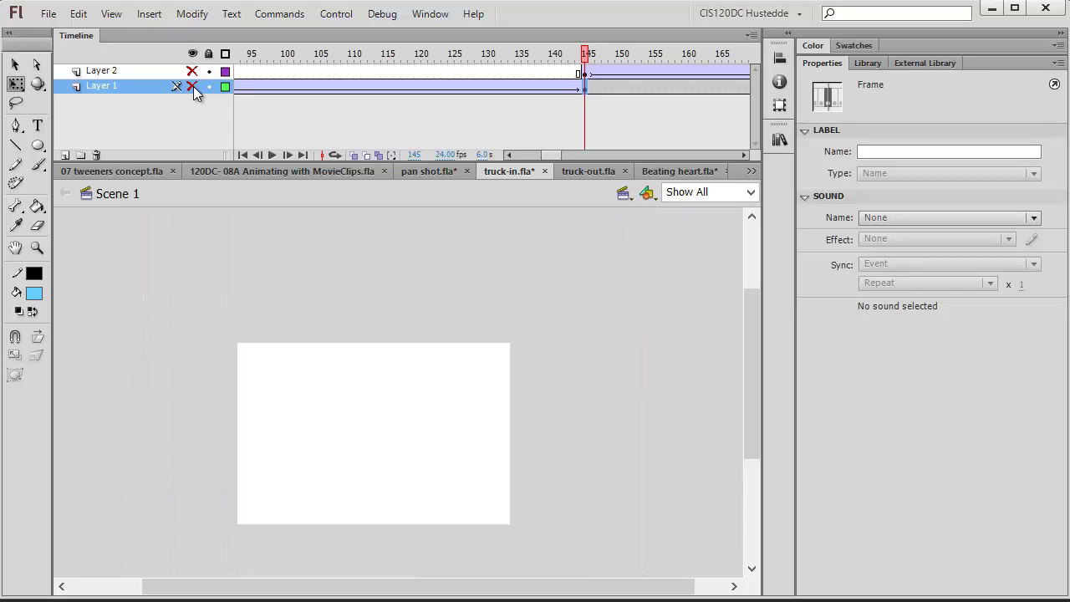
left_click(193, 86)
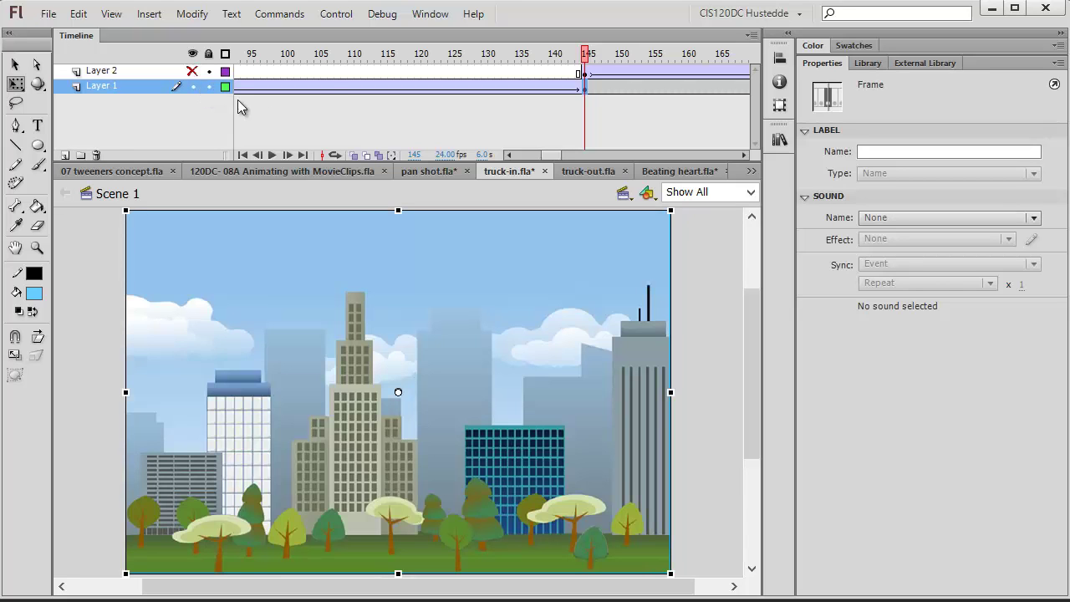
Scrub through Layer 1's classic tween to examine how the city picture grows between frames 26 and 145.
left_click(330, 95)
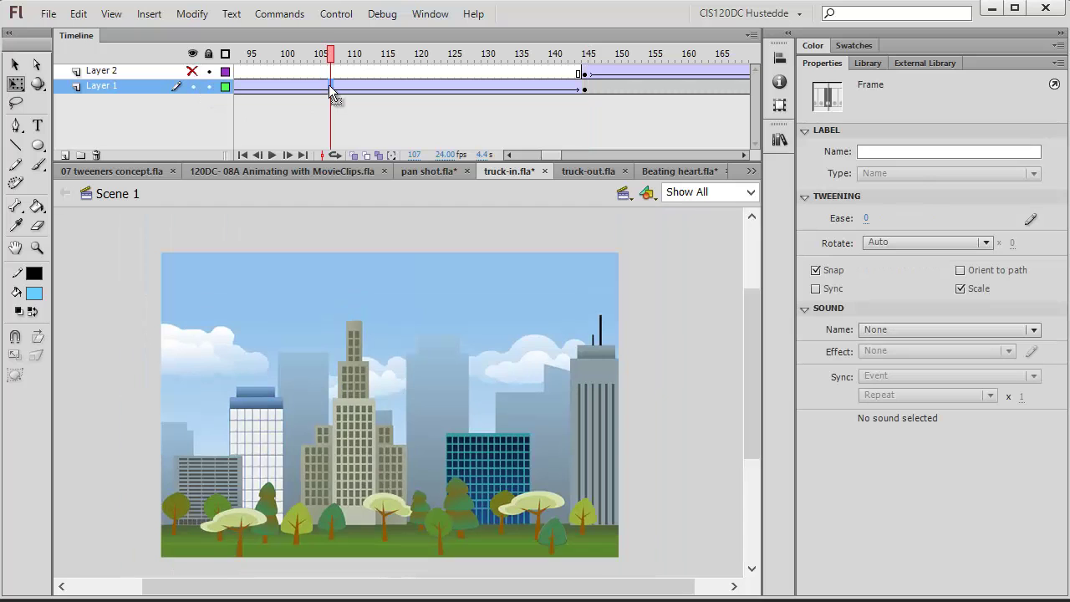
left_click_drag(331, 56, 551, 88)
left_click(528, 95)
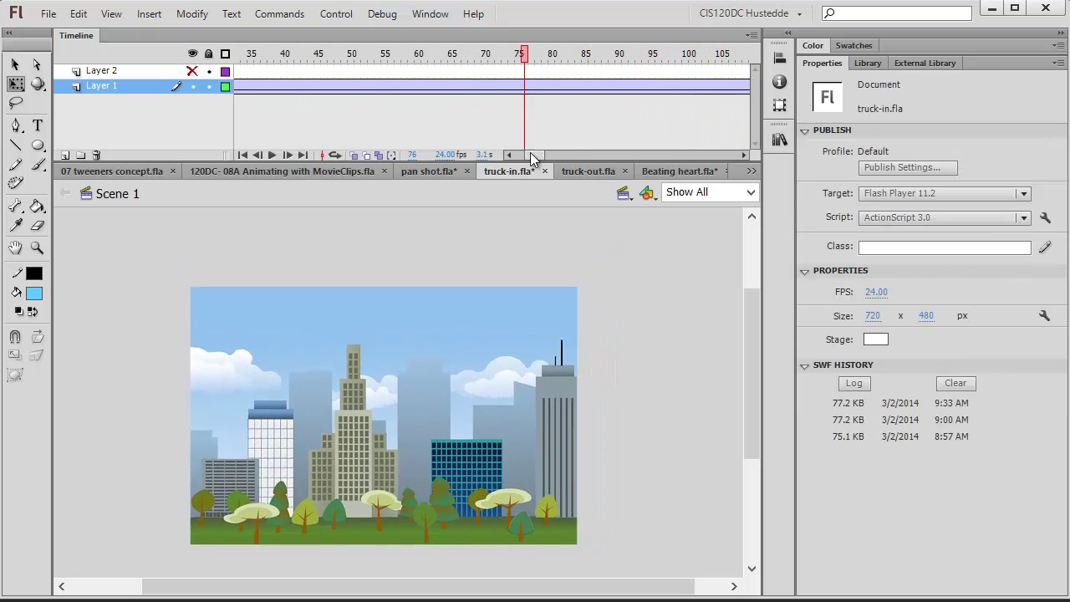
left_click_drag(536, 161, 561, 157)
left_click_drag(295, 57, 232, 83)
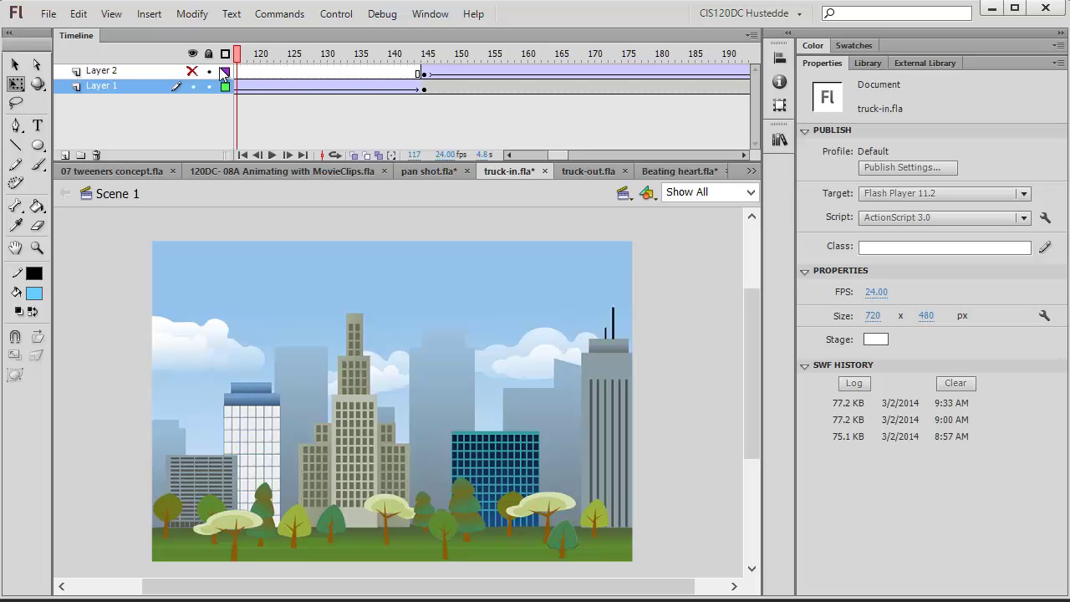
Make Layer 2 visible at its frame 145 keyframe and rename the layer to caption.
left_click(424, 74)
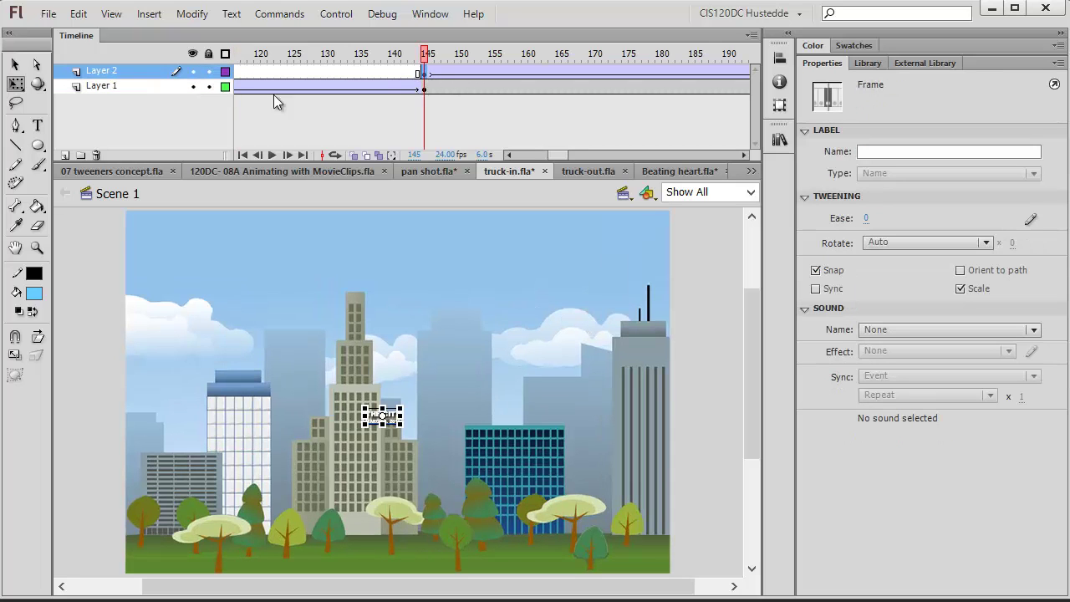
double_click(110, 72)
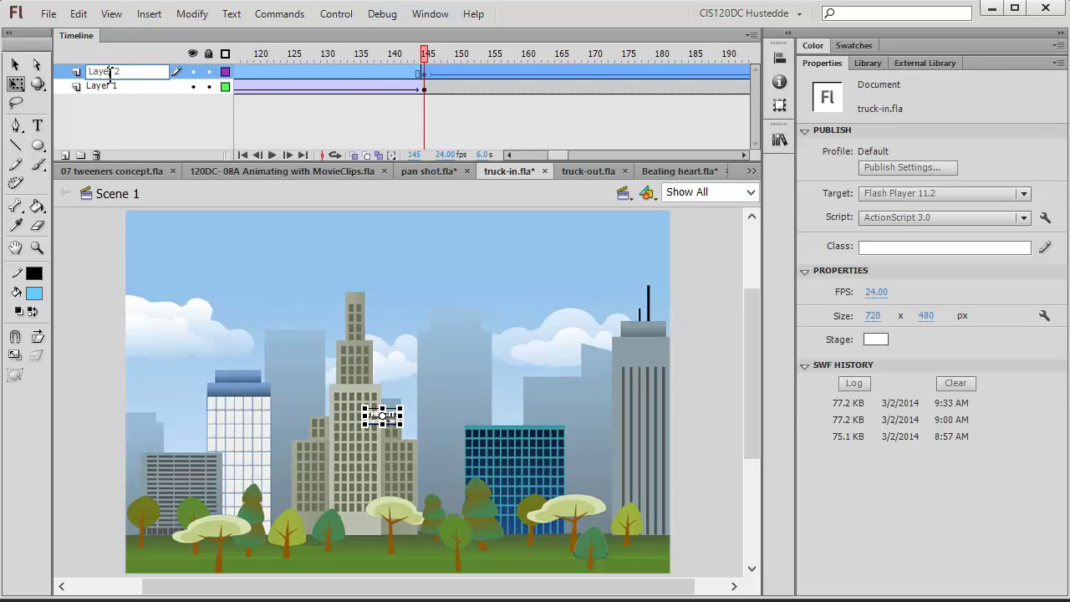
left_click_drag(146, 73, 47, 75)
type("caption")
left_click(363, 98)
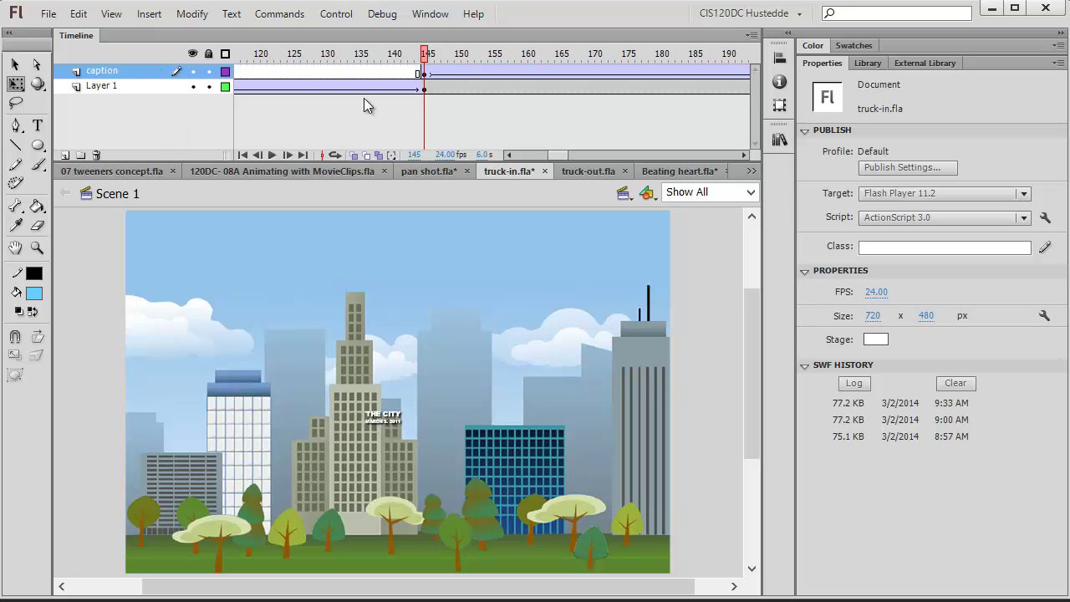
Zoom in on the caption layer's text at frame 145 to examine it, and restore the Show All view.
left_click(424, 72)
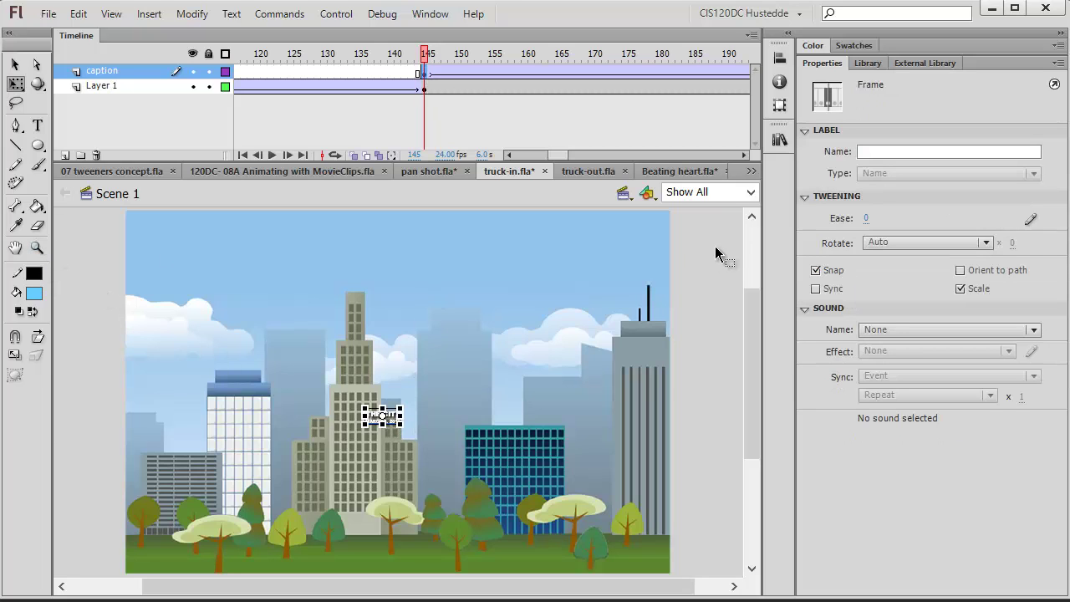
left_click(37, 248)
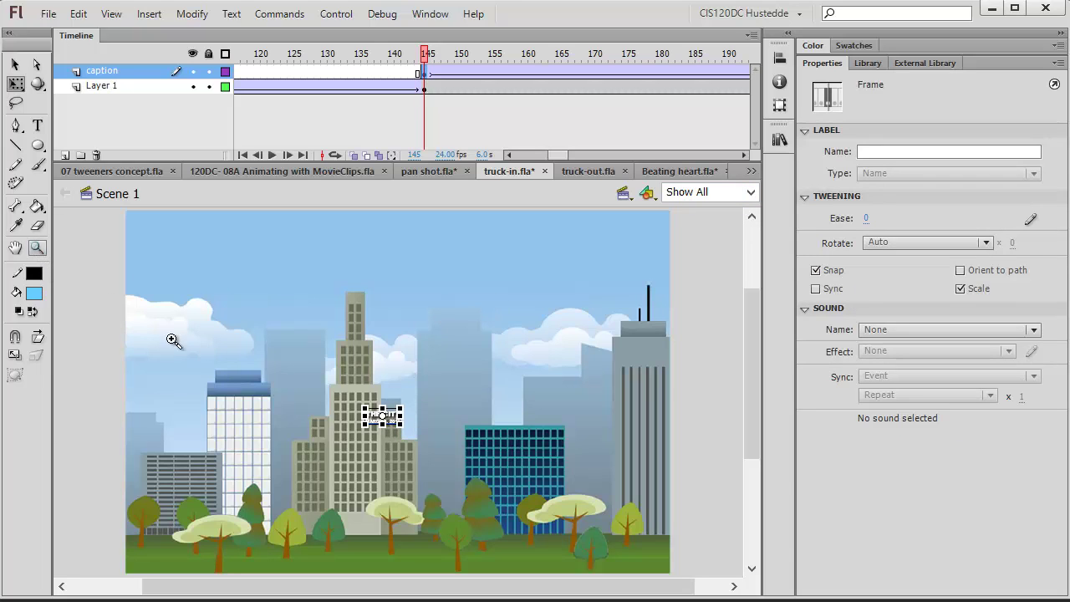
left_click(444, 458)
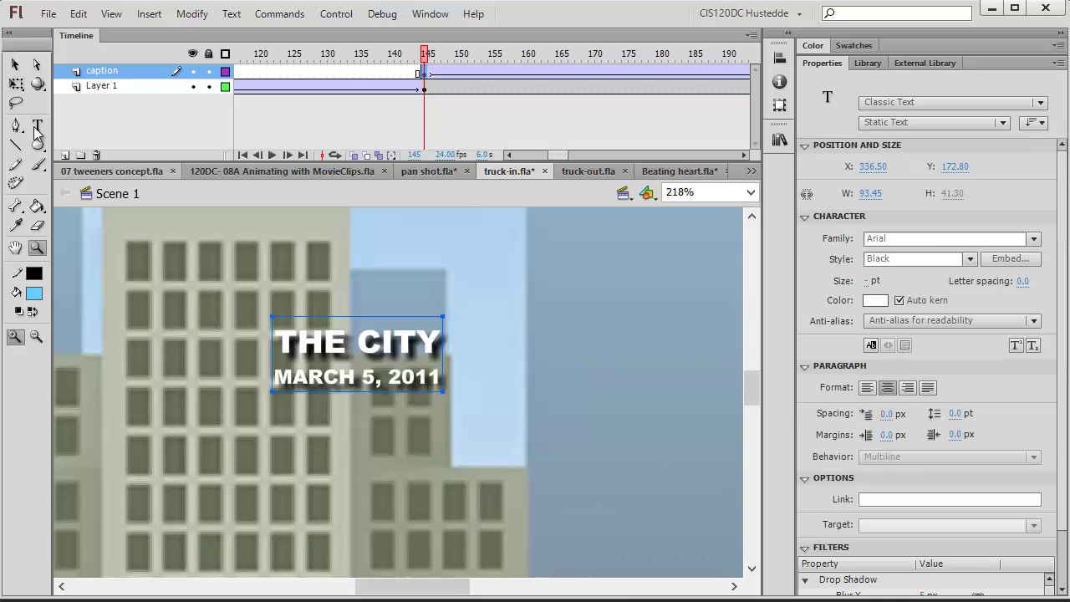
left_click(749, 192)
left_click(715, 240)
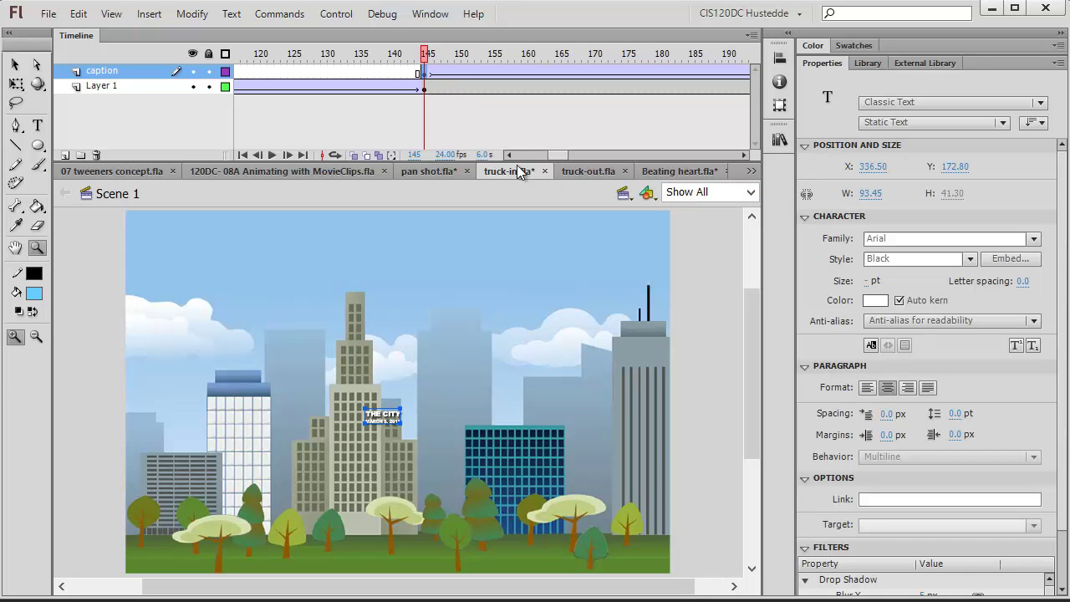
Examine the caption layer's keyframe at frame 196 and scrub the frames around its tween to review the enlarging text.
scroll(558, 154, "right", 5)
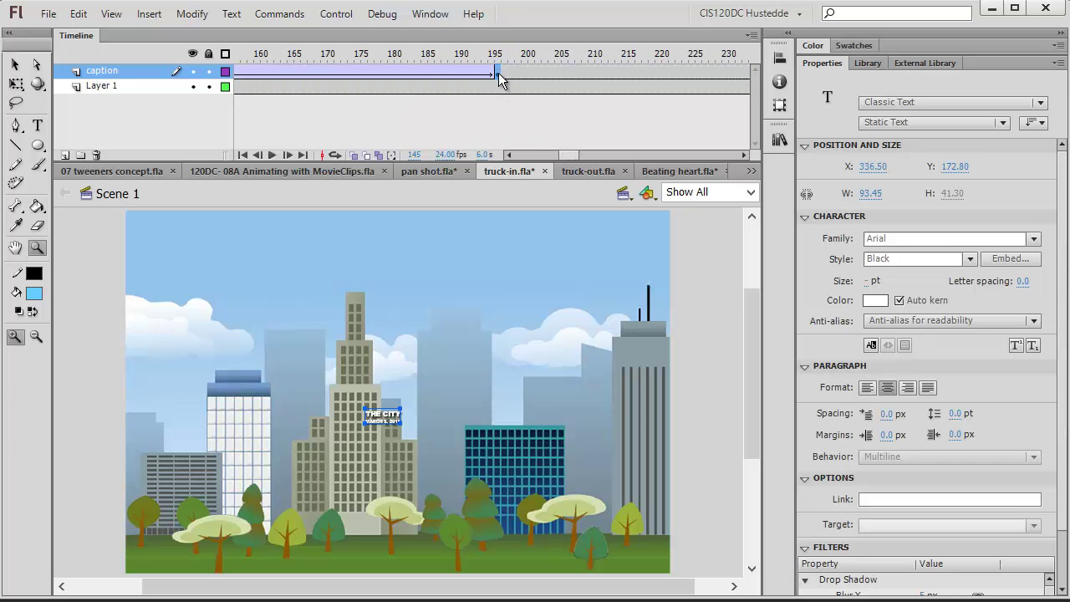
left_click(497, 75)
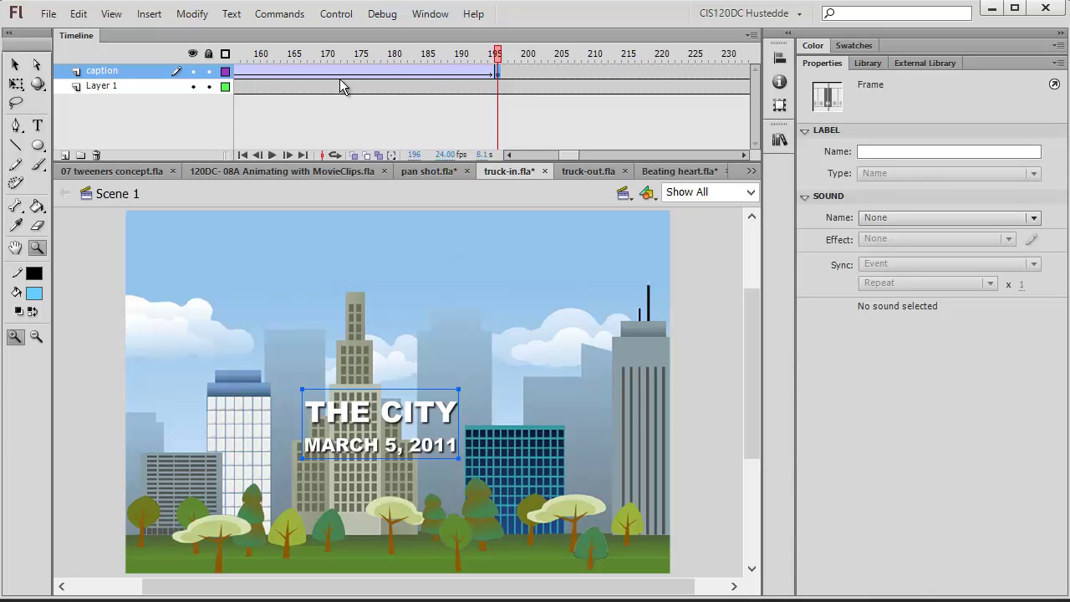
left_click(287, 74)
mouse_move(288, 73)
left_mouse_down()
mouse_move(521, 84)
mouse_move(292, 88)
mouse_move(483, 89)
mouse_move(504, 83)
mouse_move(497, 55)
mouse_move(748, 55)
mouse_move(655, 77)
left_mouse_up()
left_click_drag(506, 55, 483, 57)
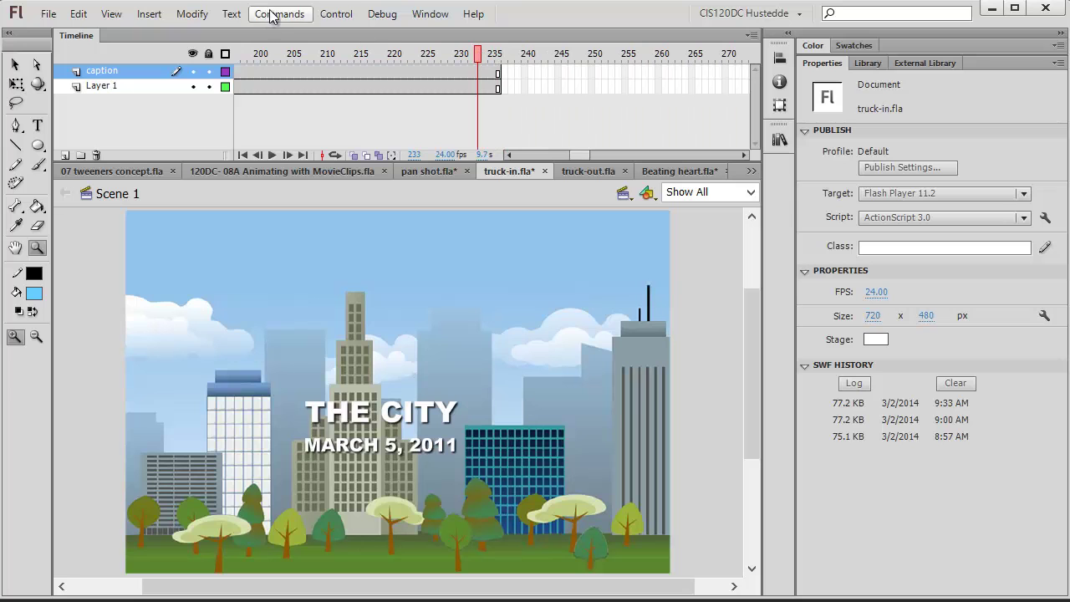
Test the truck-in movie in Flash Professional, watch the caption animation play, and close the preview.
left_click(338, 14)
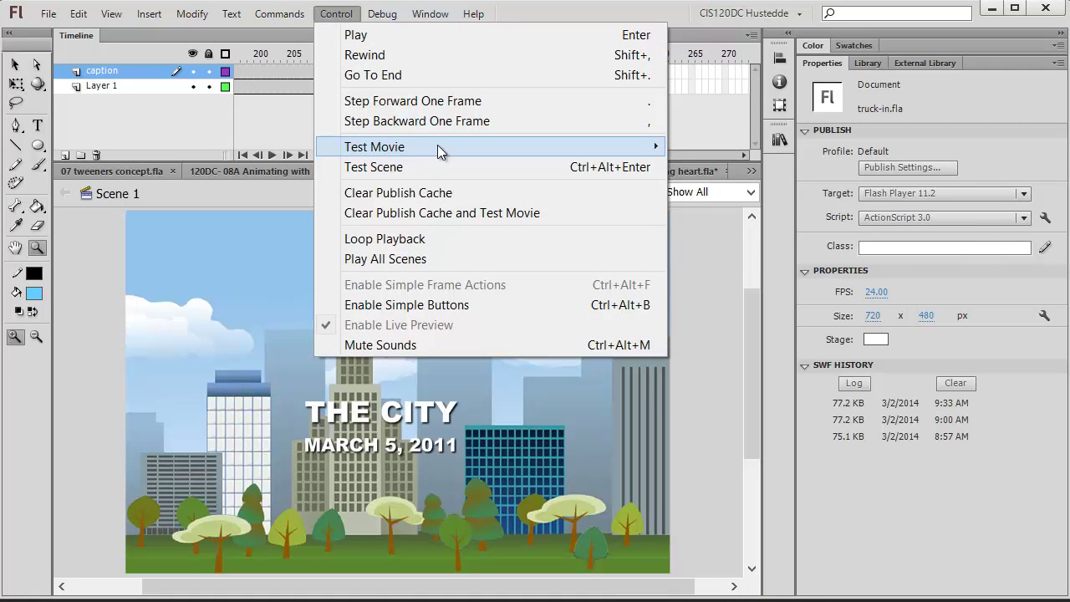
mouse_move(439, 147)
left_click(769, 147)
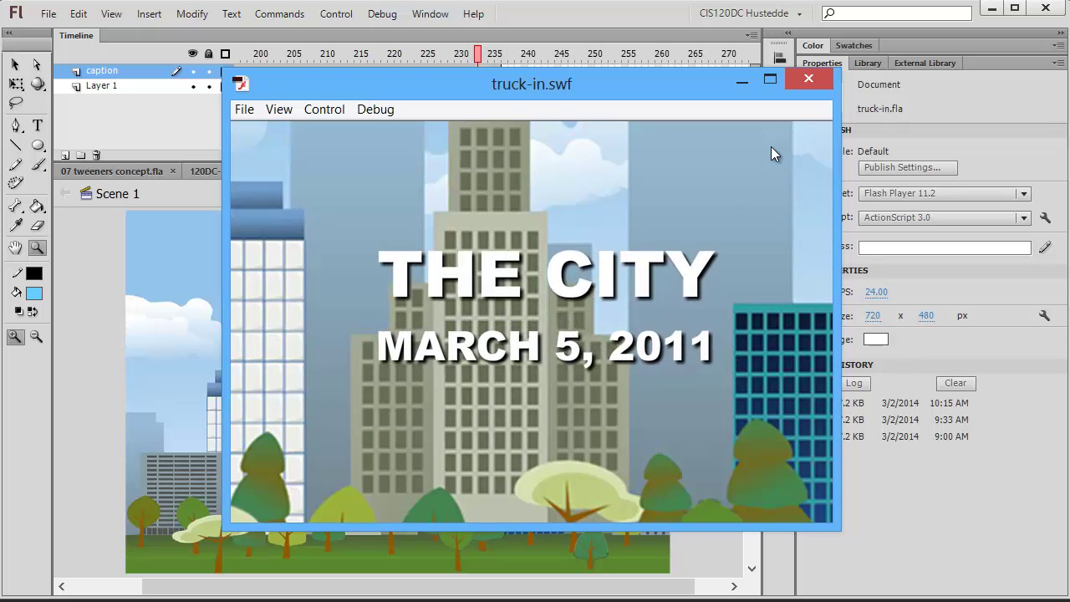
key("ctrl+w")
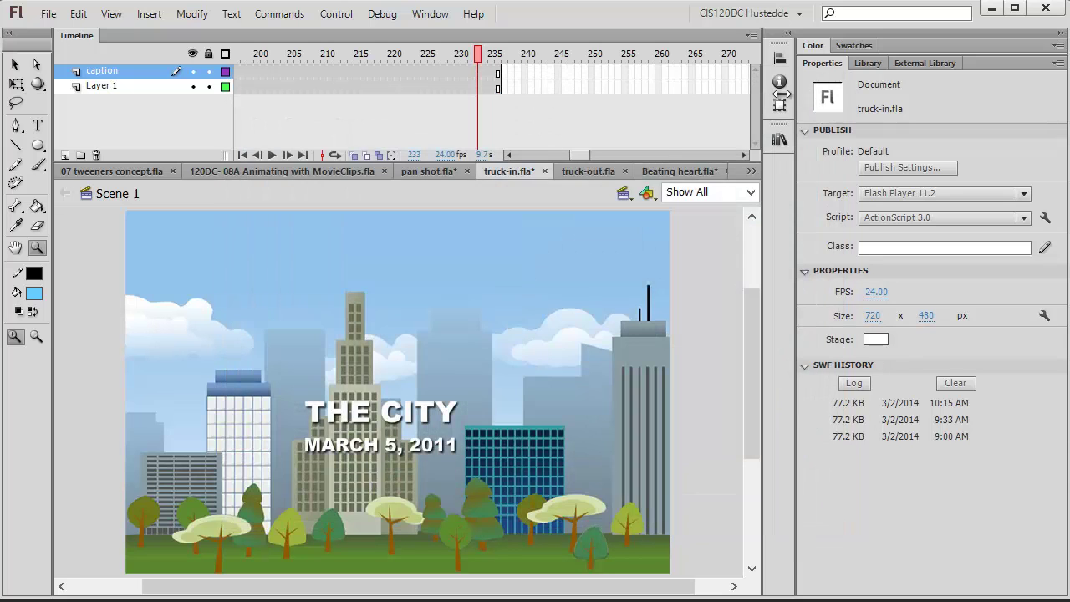
Switch to truck-out.fla and compare the city picture with the stage at the keyframes on frames 1, 26 and 145 in Show All view.
left_click(596, 175)
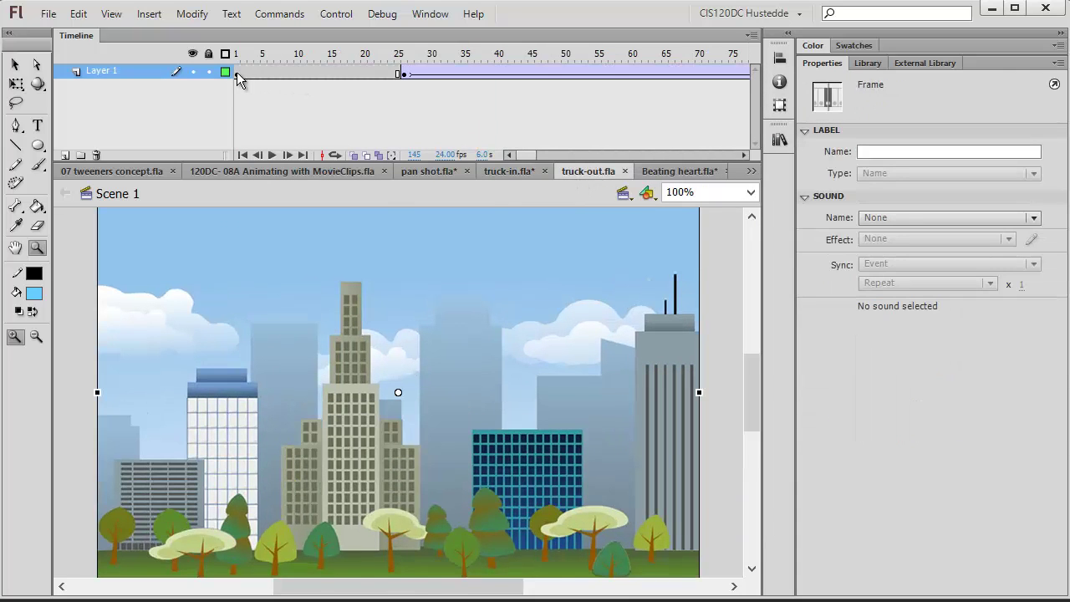
left_click(237, 72)
left_click(751, 194)
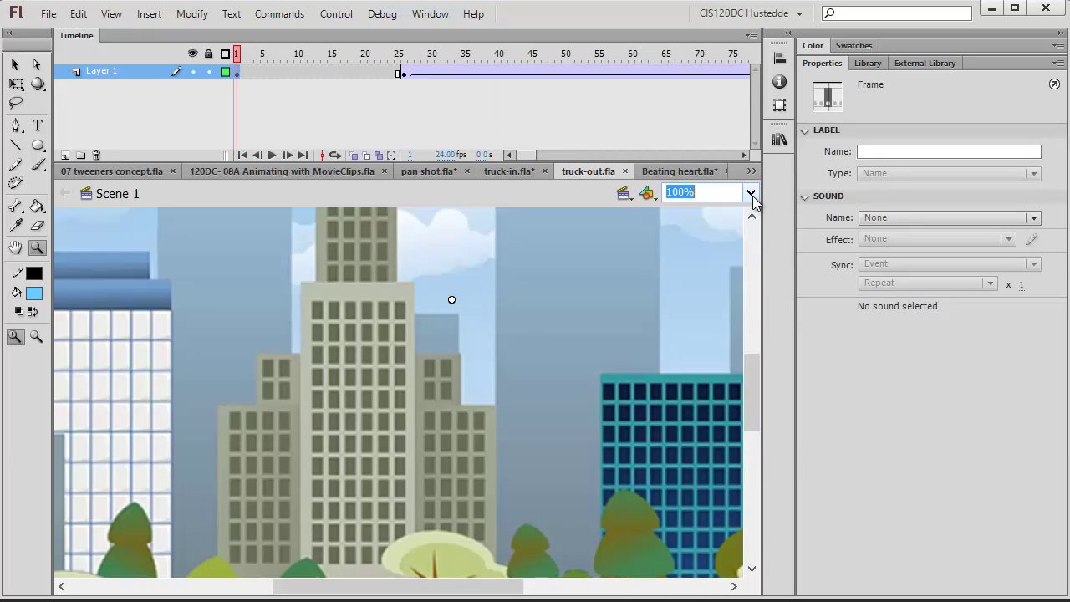
left_click(722, 239)
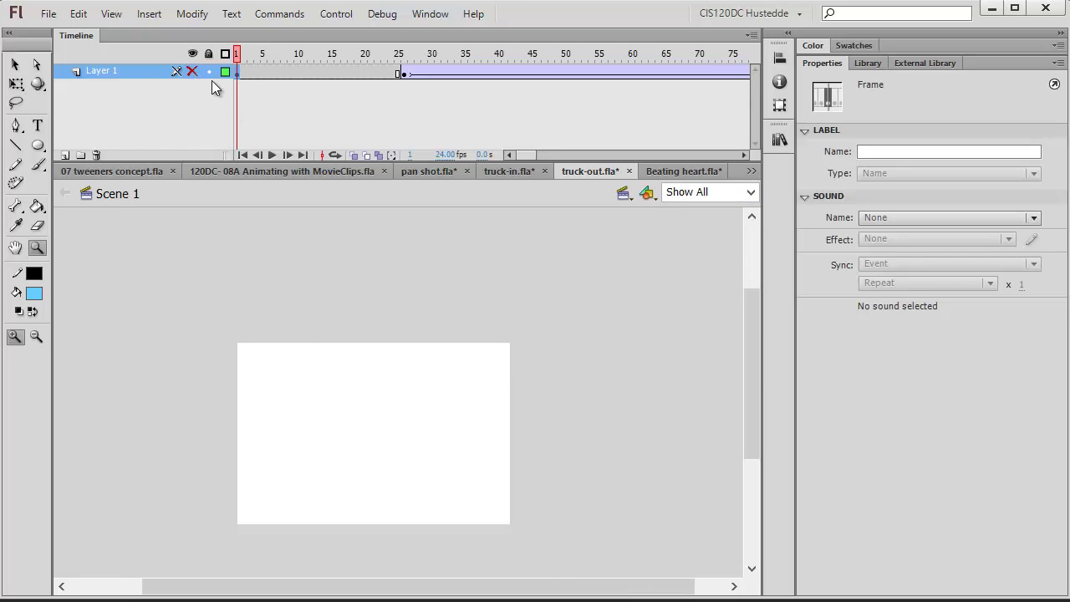
left_click(192, 72)
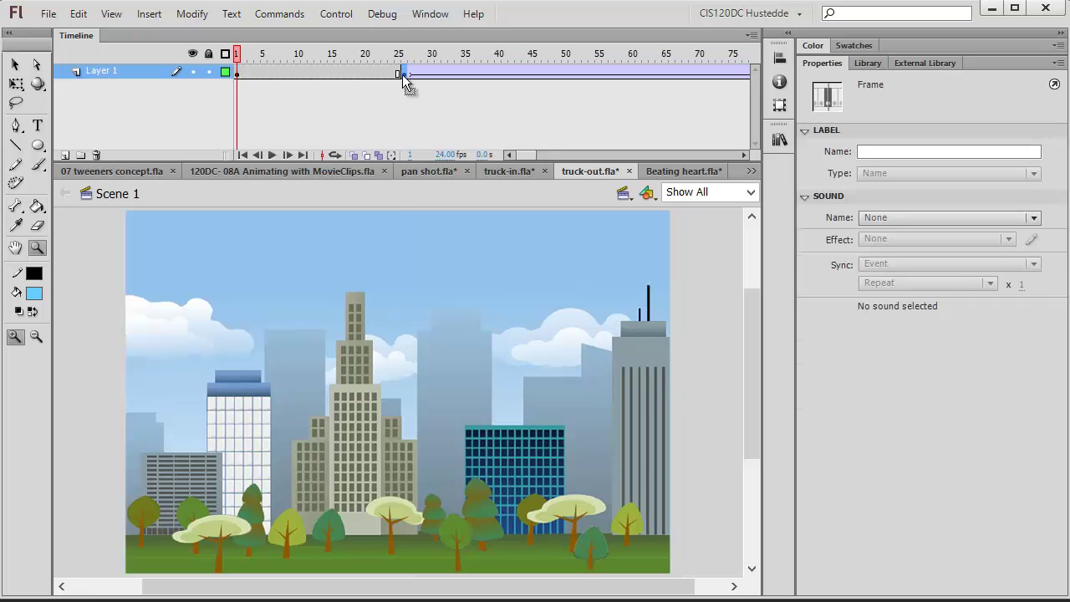
left_click(402, 73)
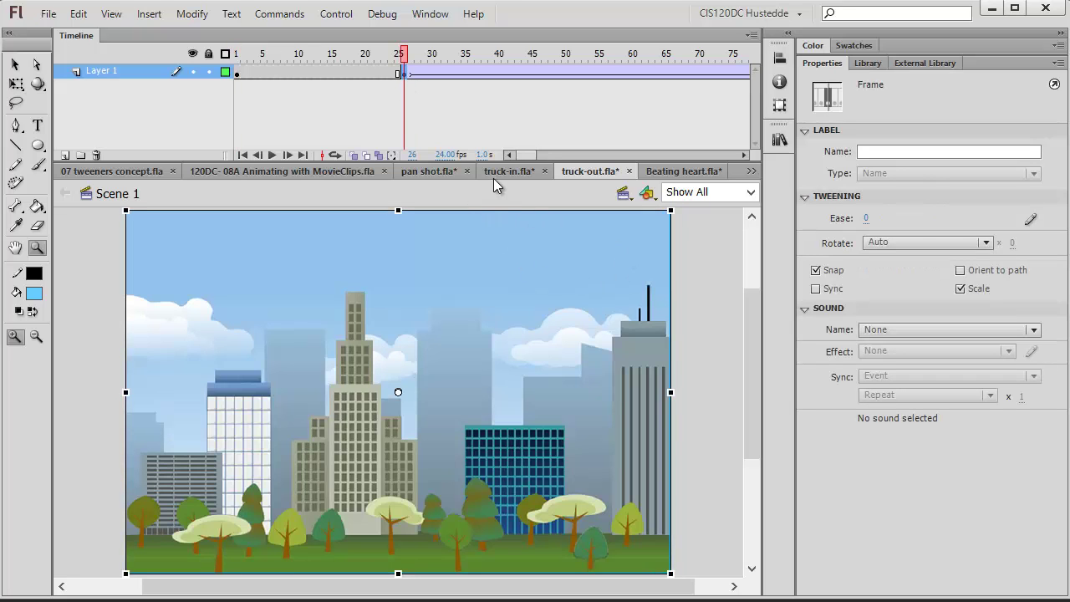
left_click_drag(528, 159, 549, 158)
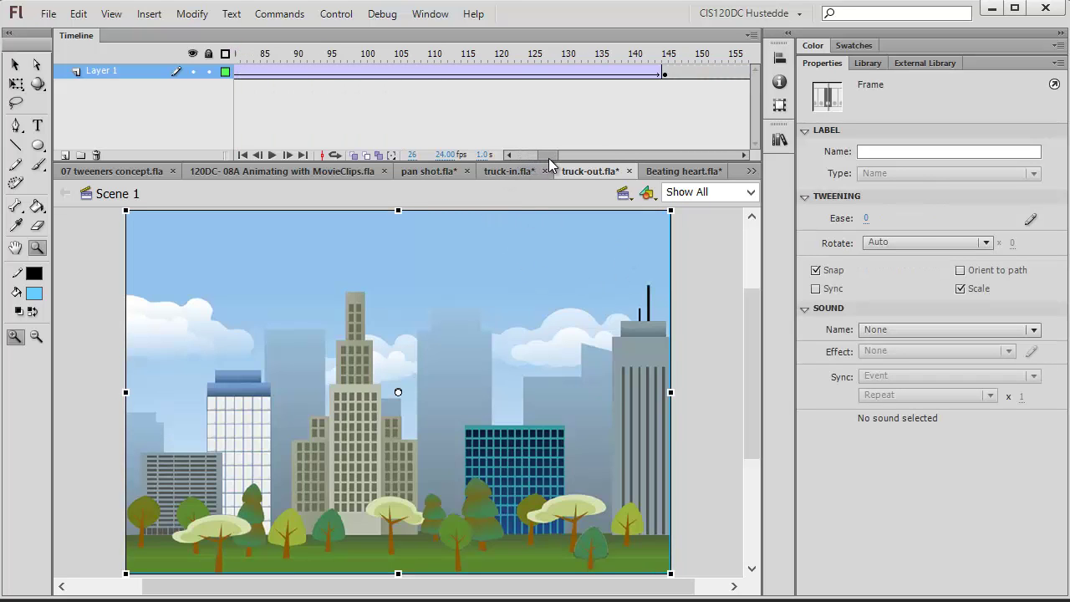
left_click(666, 74)
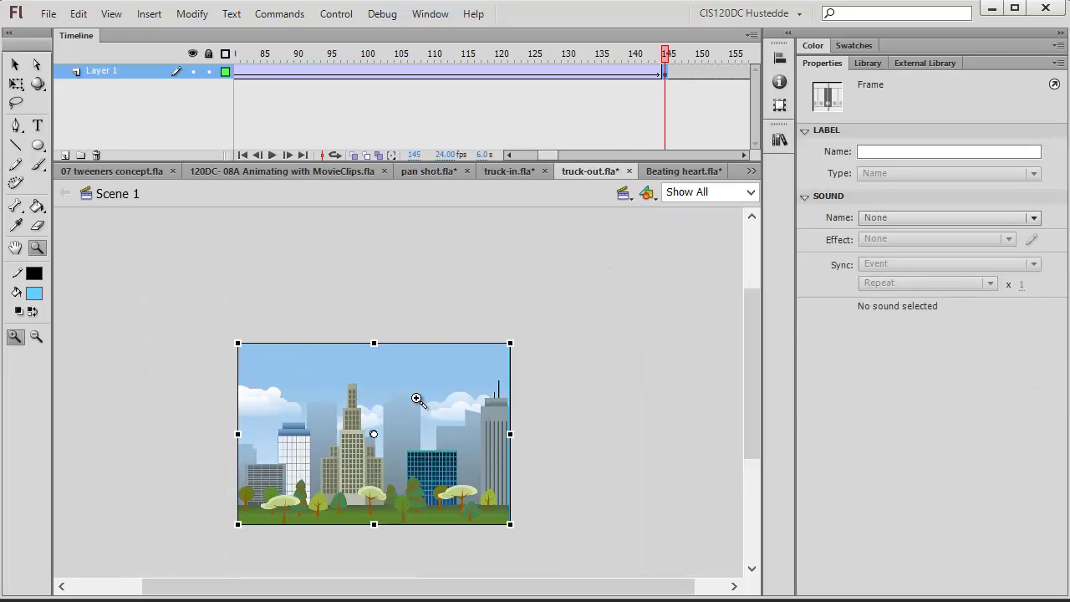
Scrub through Layer 1's classic tween up to frame 144 to examine the city picture's scaling and the frames beyond it.
left_click(377, 71)
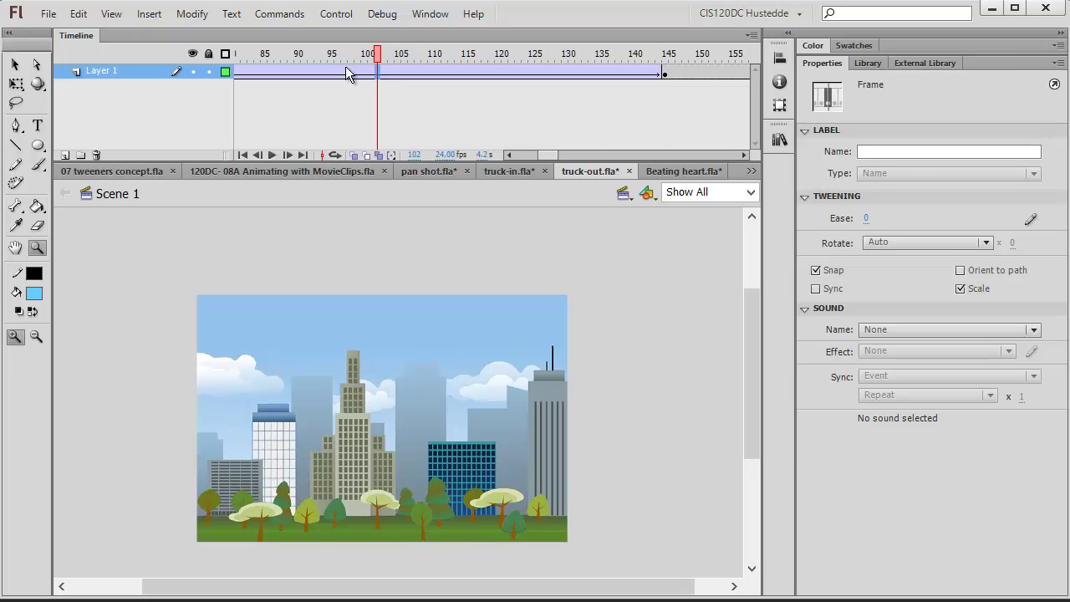
left_click_drag(292, 71, 648, 98)
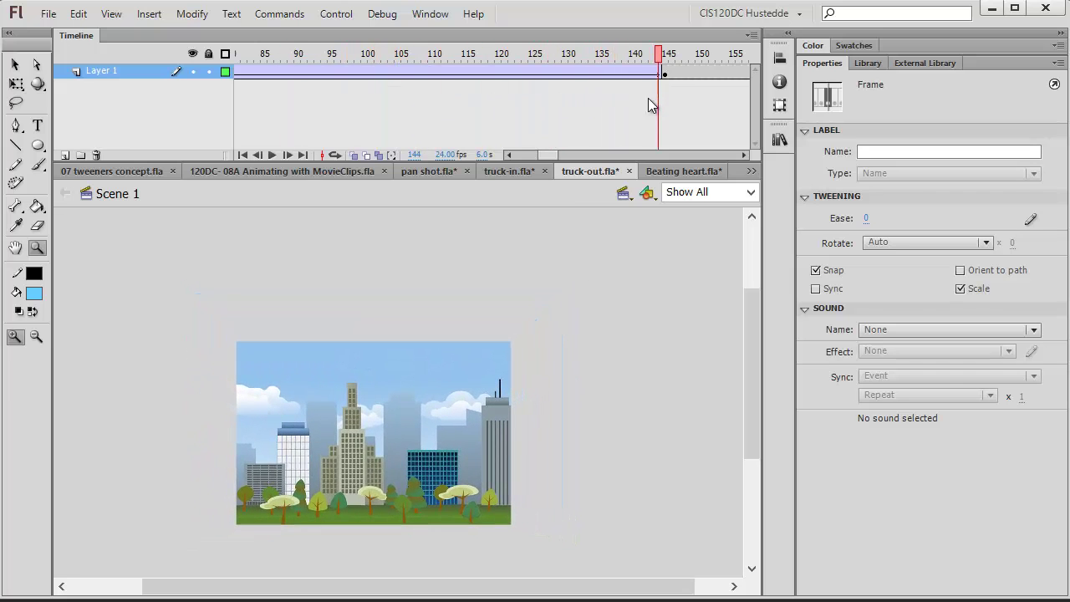
left_click(524, 147)
left_click_drag(545, 156, 560, 156)
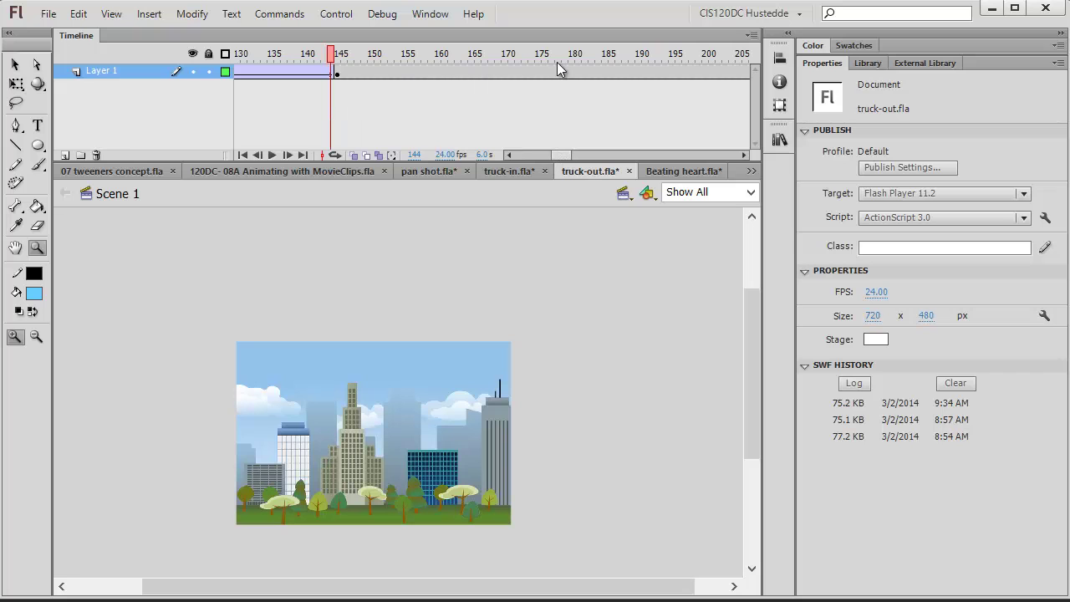
Test the truck-out movie in Flash Professional to watch the shot play.
left_click(336, 15)
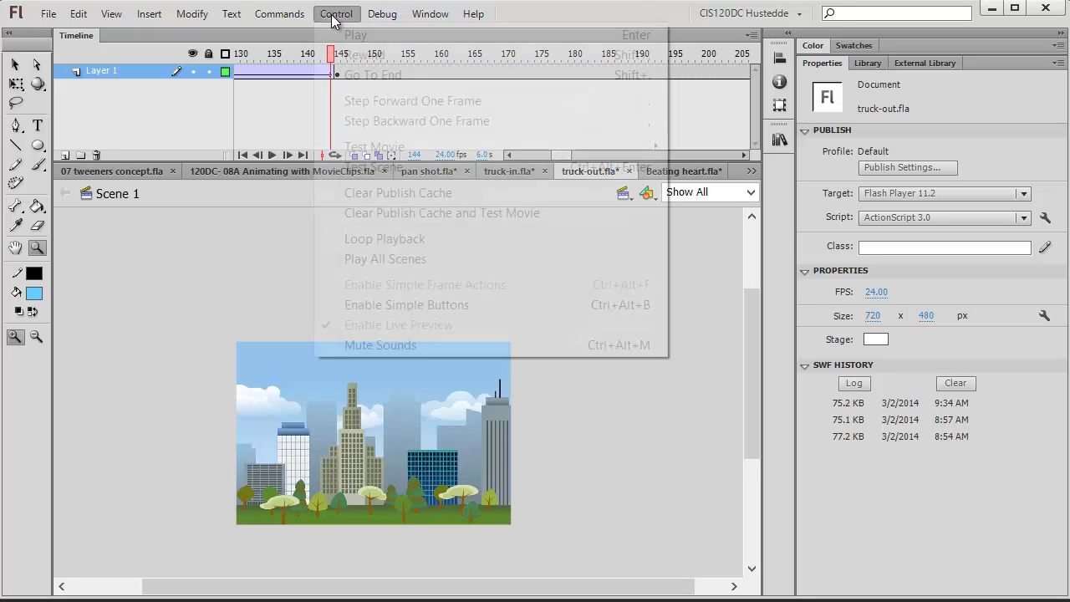
mouse_move(375, 150)
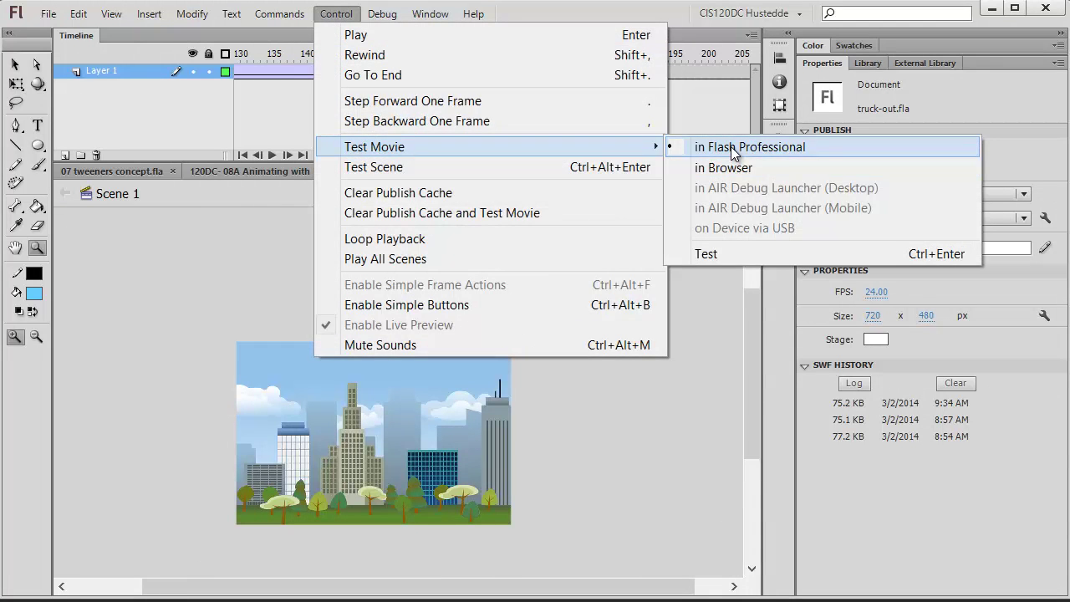
left_click(730, 147)
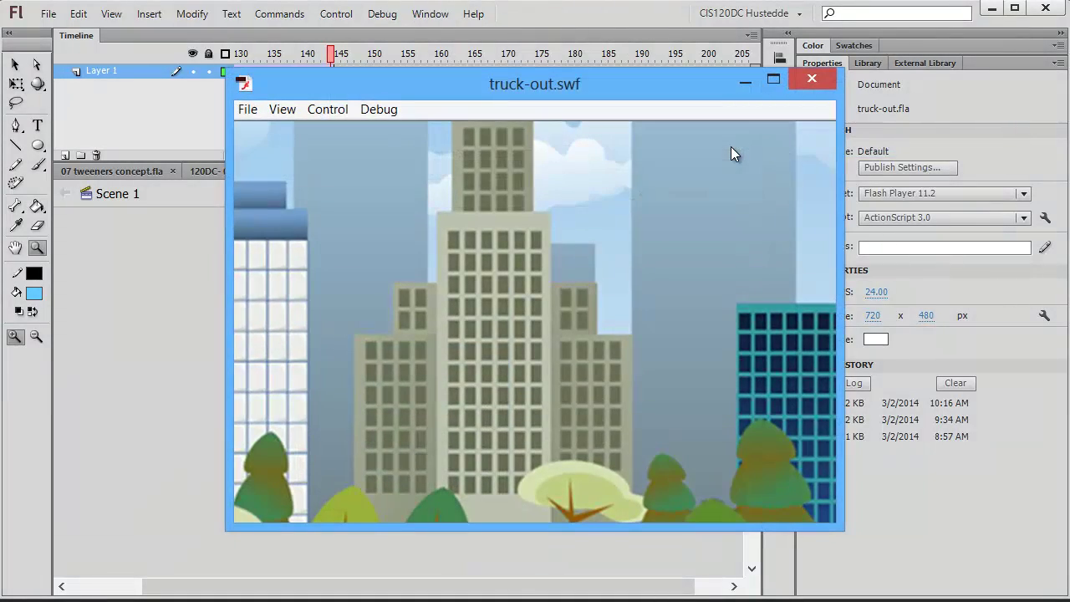
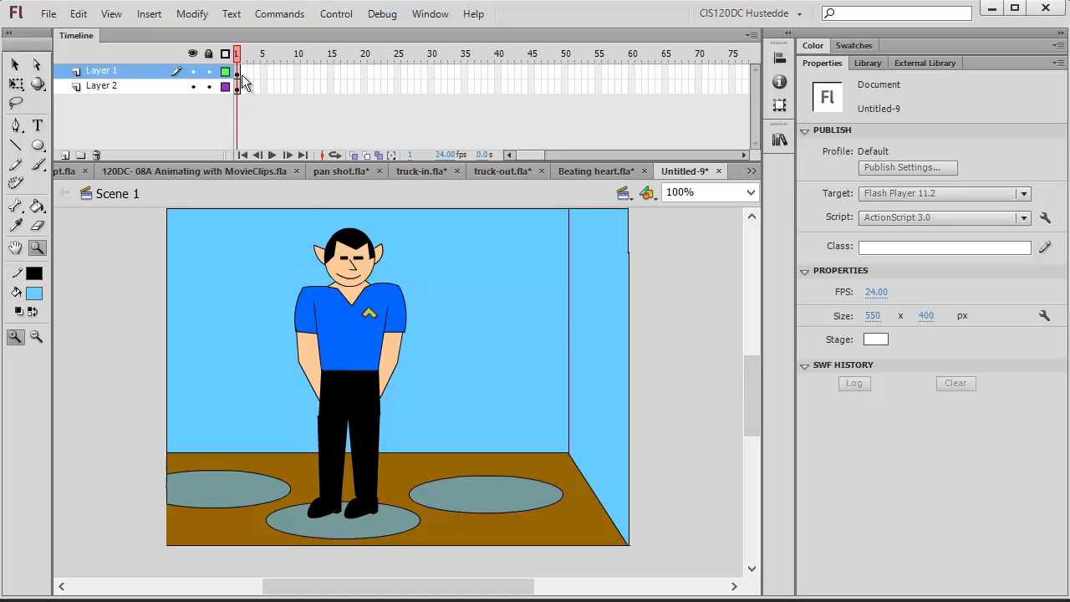
Rename Layer 2 to room and Layer 1 to character in the Untitled-9 document.
left_click(115, 85)
double_click(113, 85)
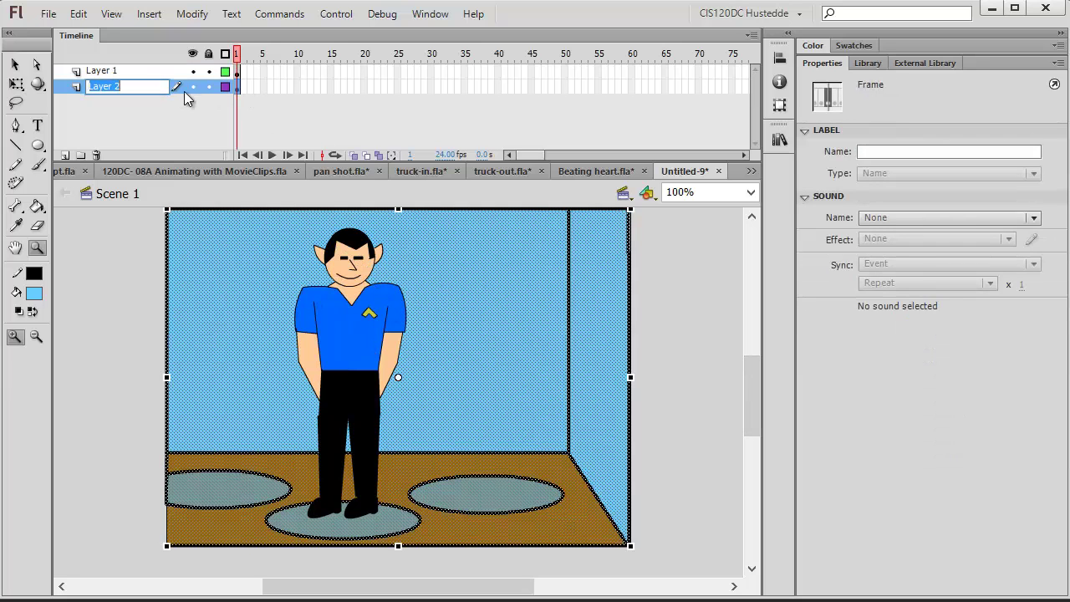
type("room")
left_click(107, 74)
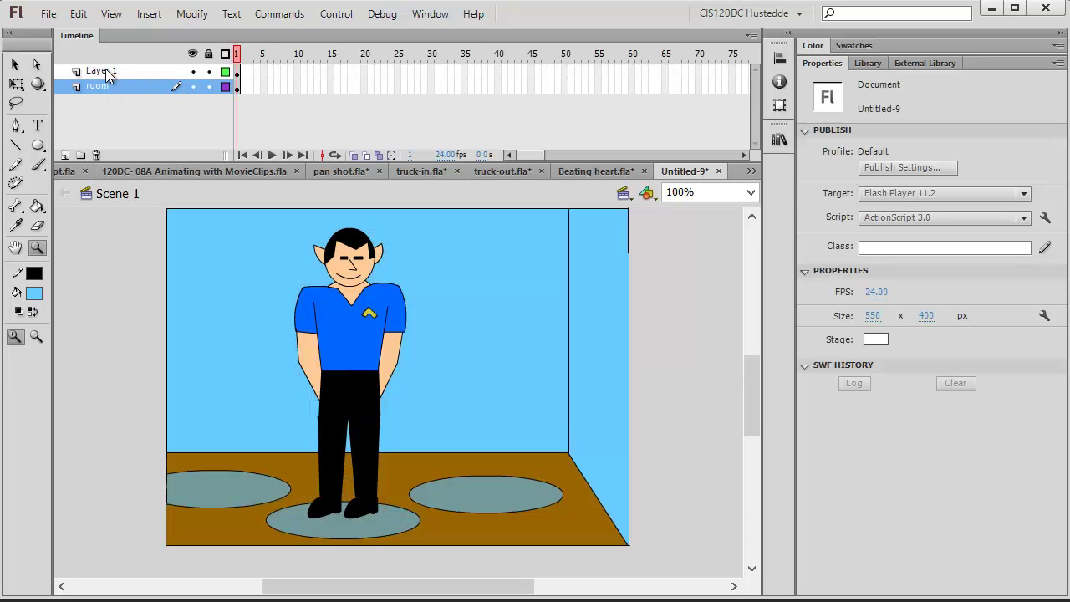
left_click(107, 75)
double_click(106, 73)
type("character")
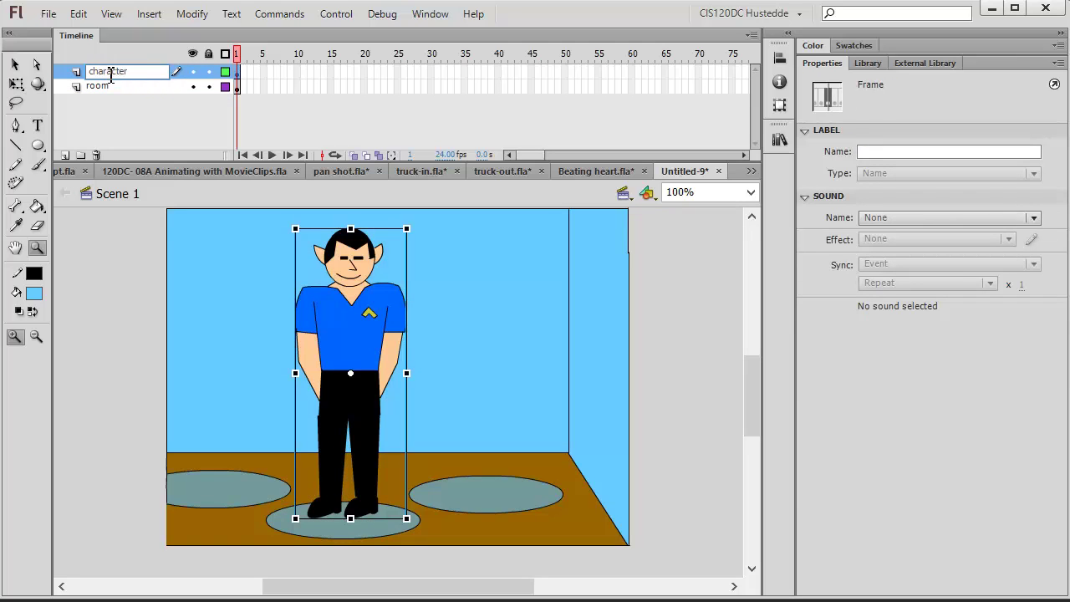
key("Return")
Insert keyframes on the character layer at frames 35 and 115, with the stage in Show Frame view.
key("ctrl+2")
key("v")
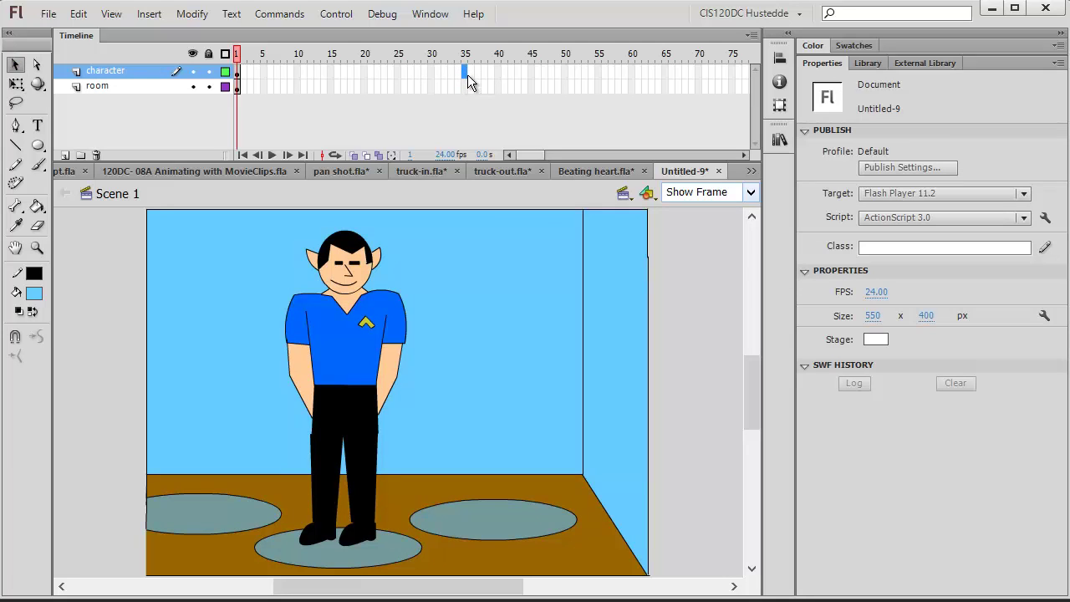
right_click(467, 71)
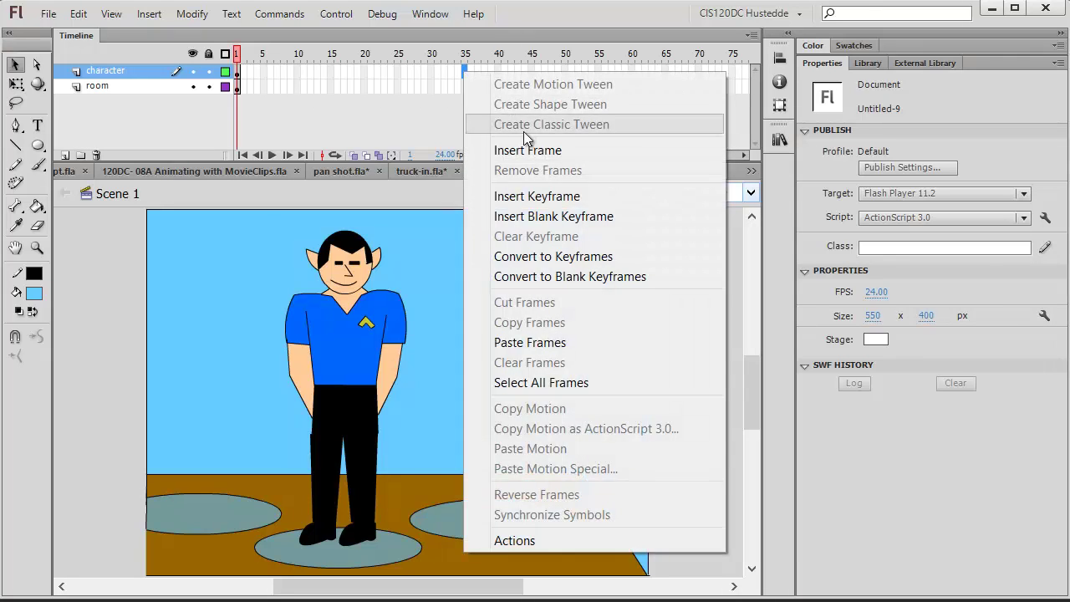
left_click(539, 195)
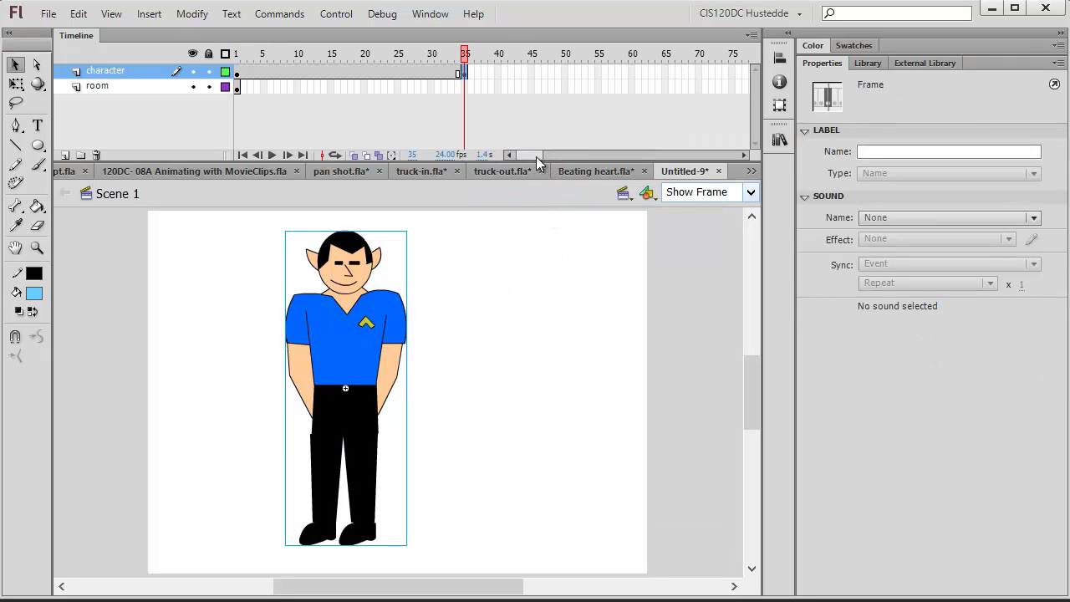
left_click_drag(536, 156, 551, 159)
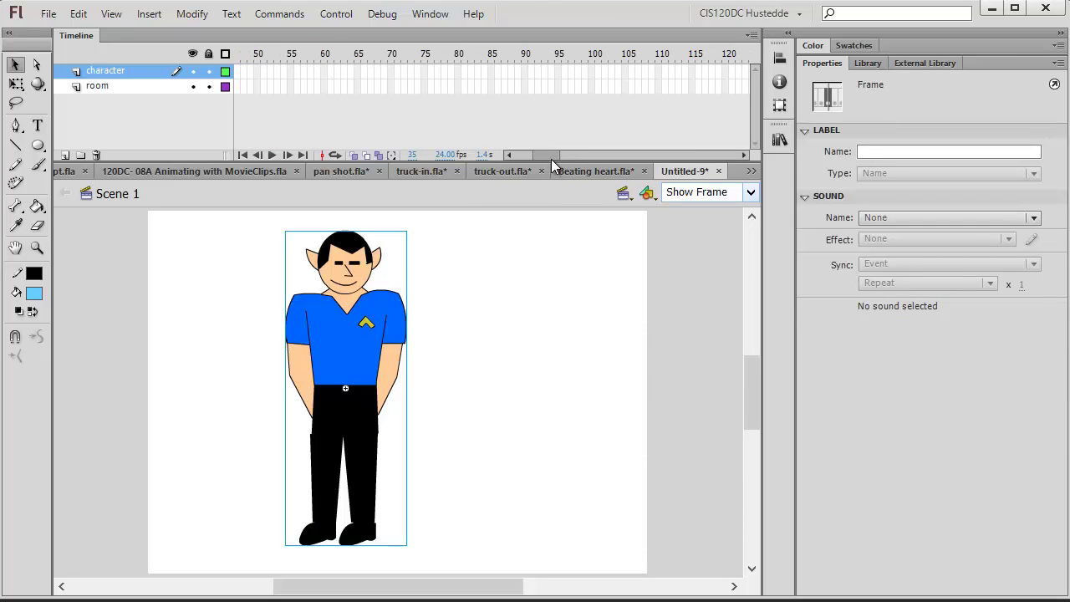
right_click(692, 73)
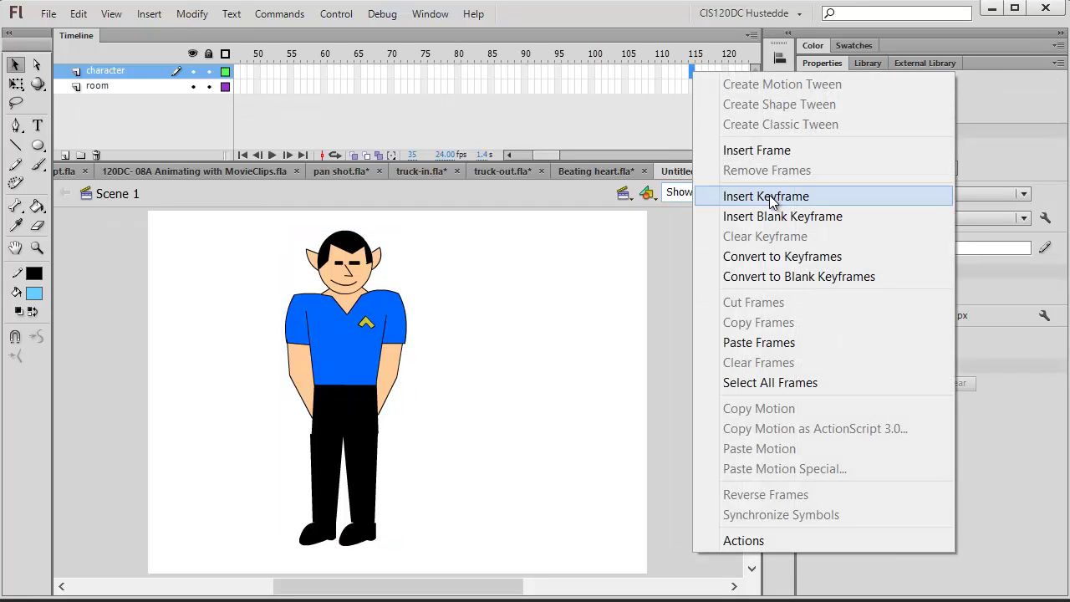
left_click(772, 195)
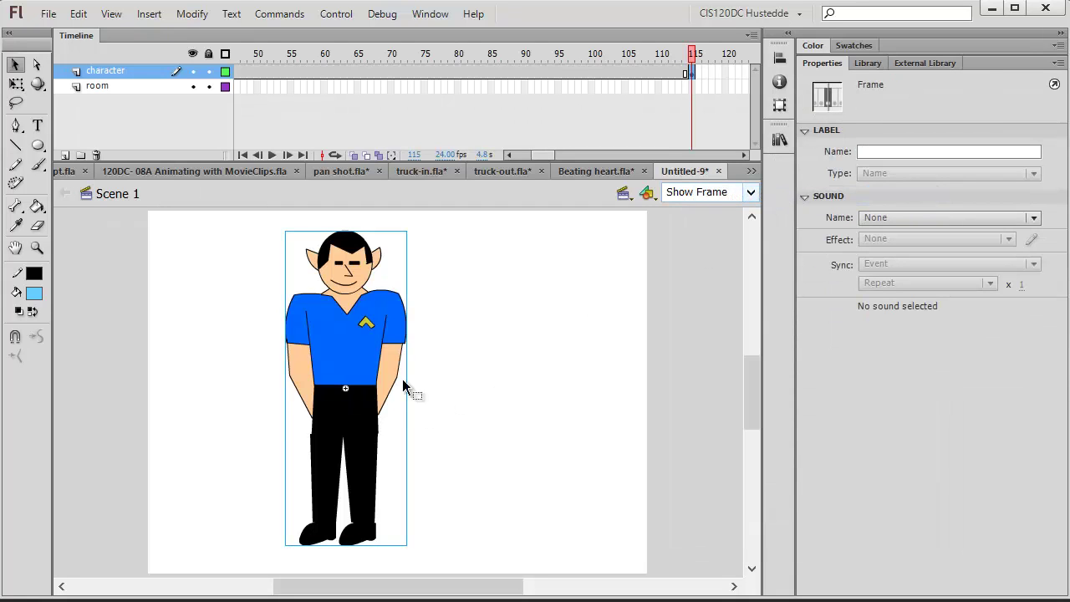
Apply an Alpha color effect of 0% to the character movie clip at frame 115.
left_click(359, 352)
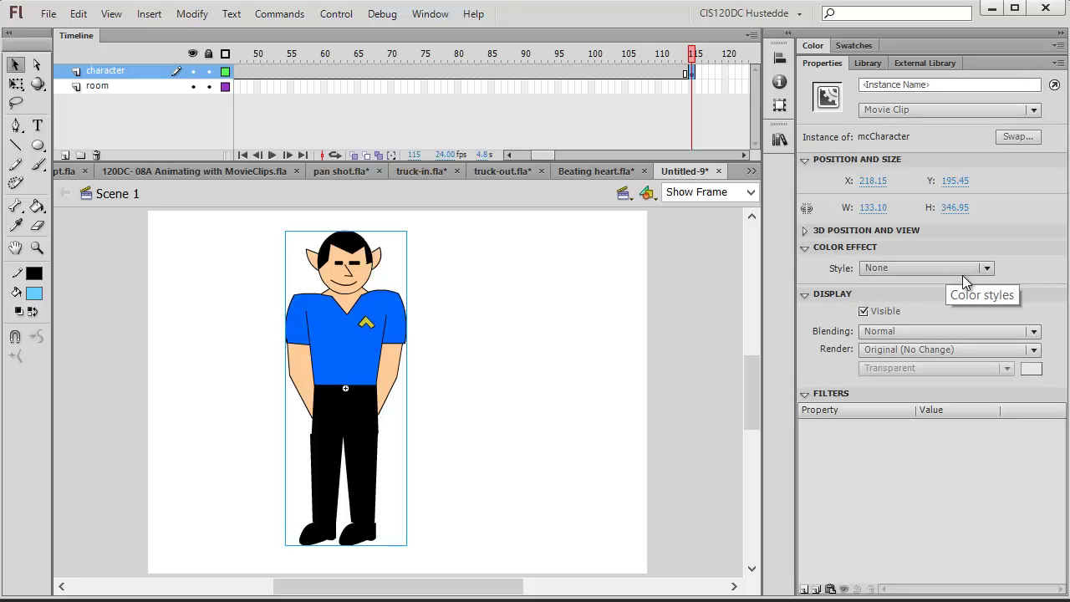
left_click(987, 268)
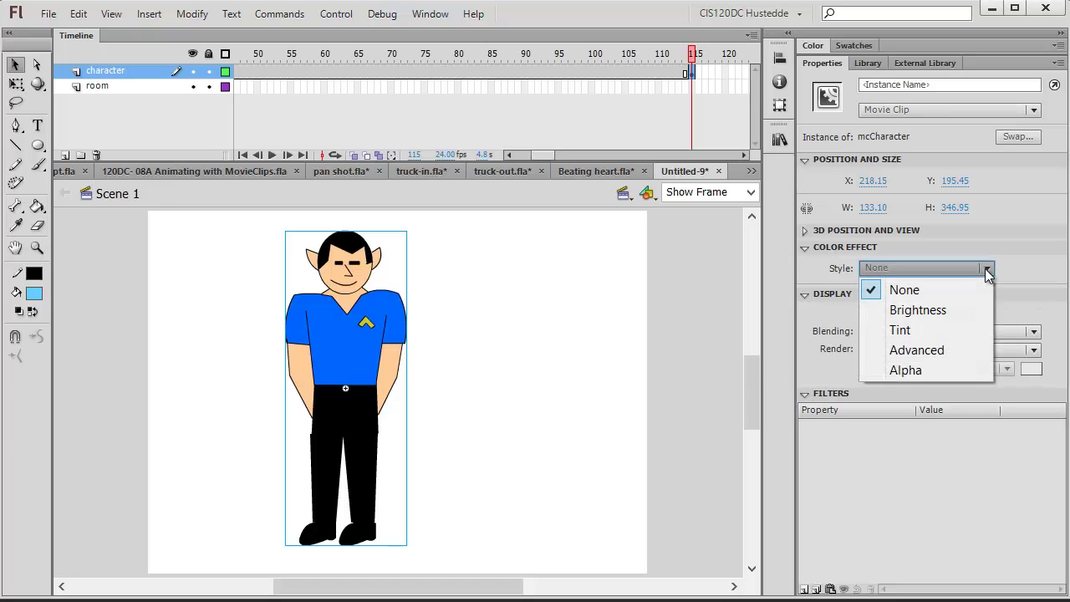
left_click(953, 371)
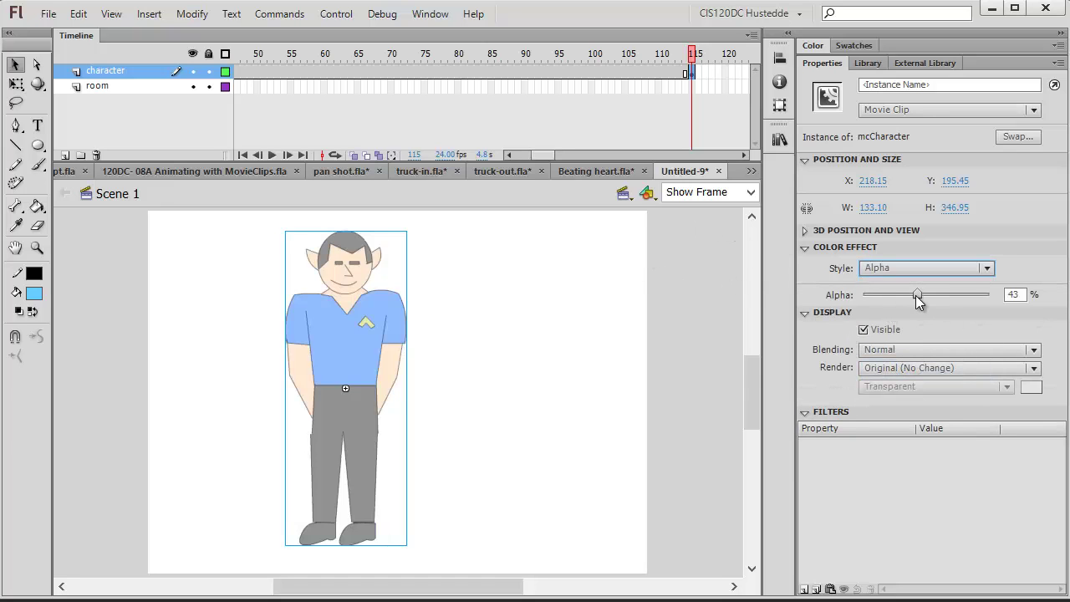
left_click_drag(917, 295, 848, 305)
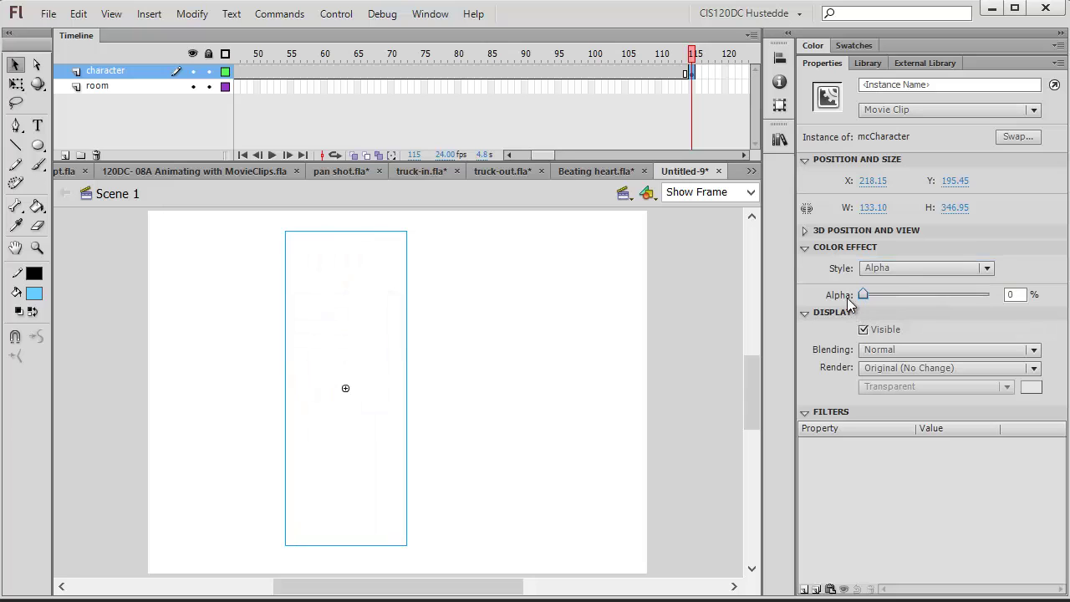
Extend the room layer to frame 175 by inserting a frame there.
left_click(692, 87)
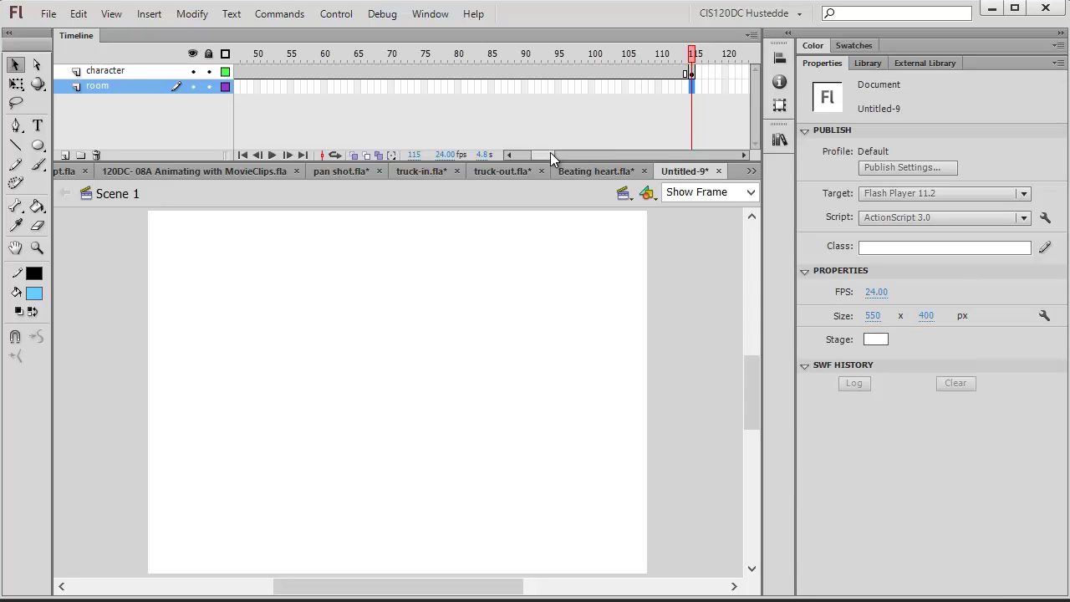
left_click_drag(551, 155, 561, 155)
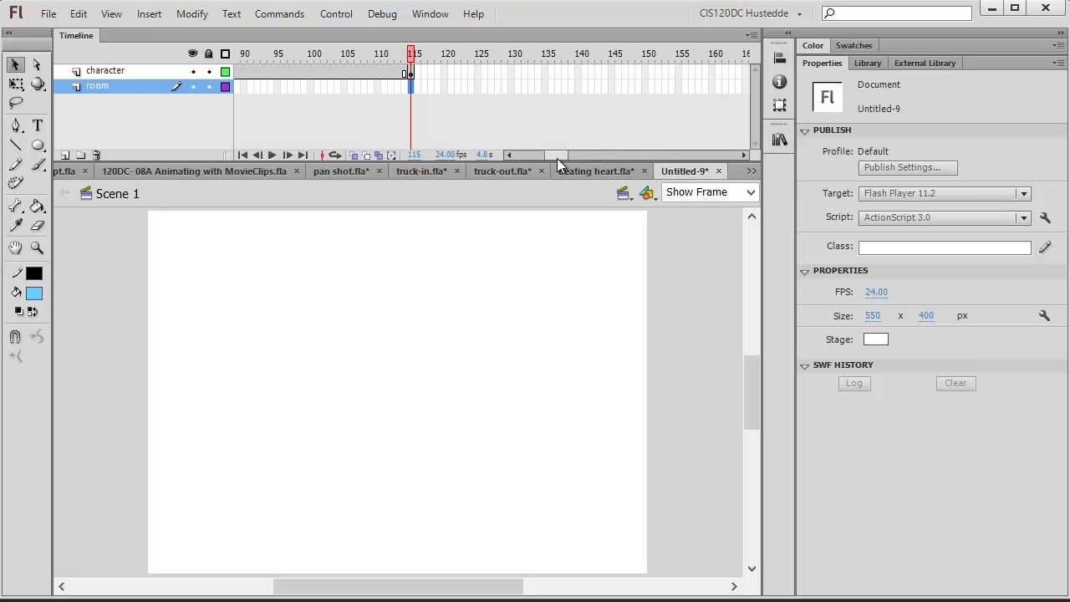
left_click_drag(557, 158, 567, 157)
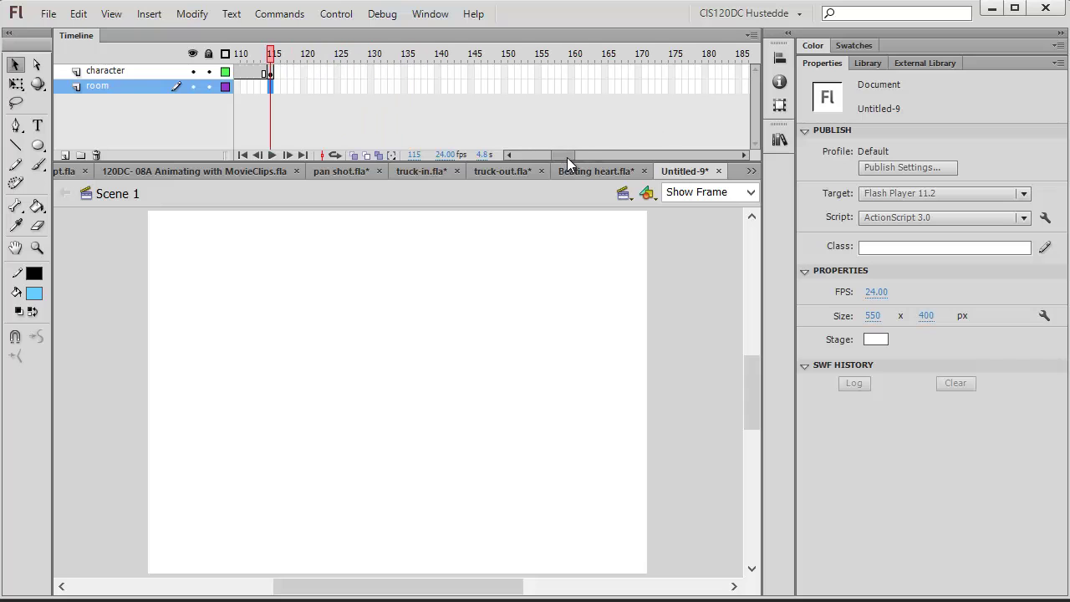
right_click(669, 85)
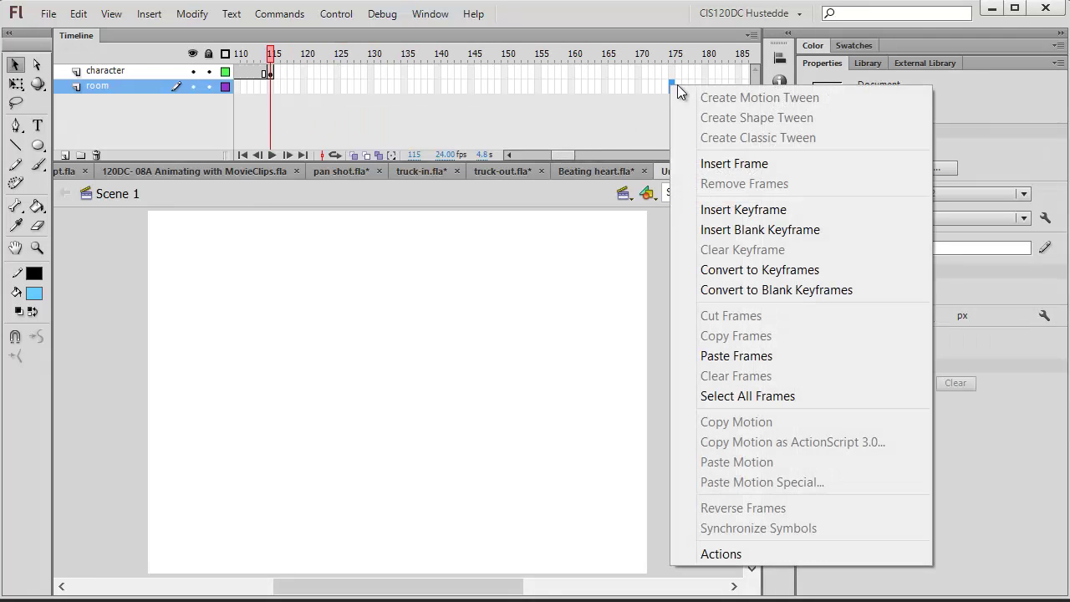
left_click(737, 163)
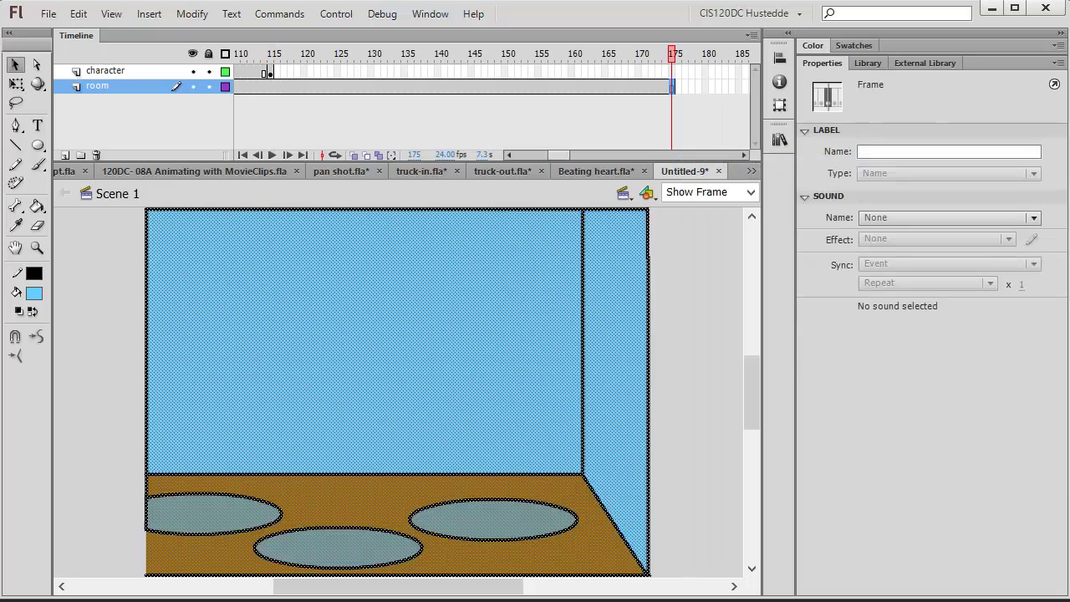
Test the Untitled-9 movie in Flash Professional to check the character against the room before any tween.
left_click(321, 19)
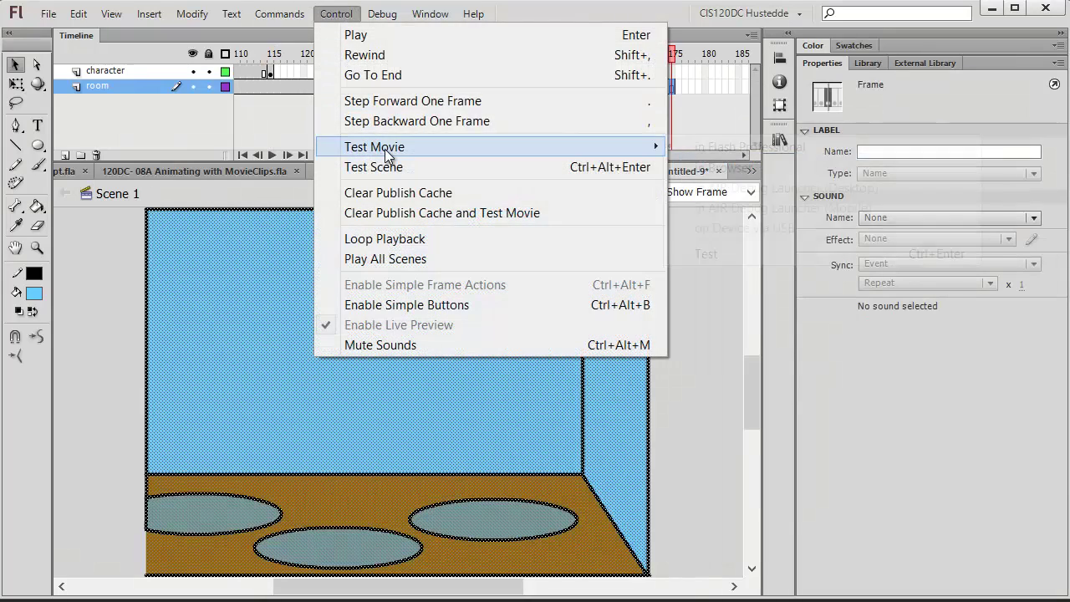
mouse_move(392, 147)
left_click(712, 151)
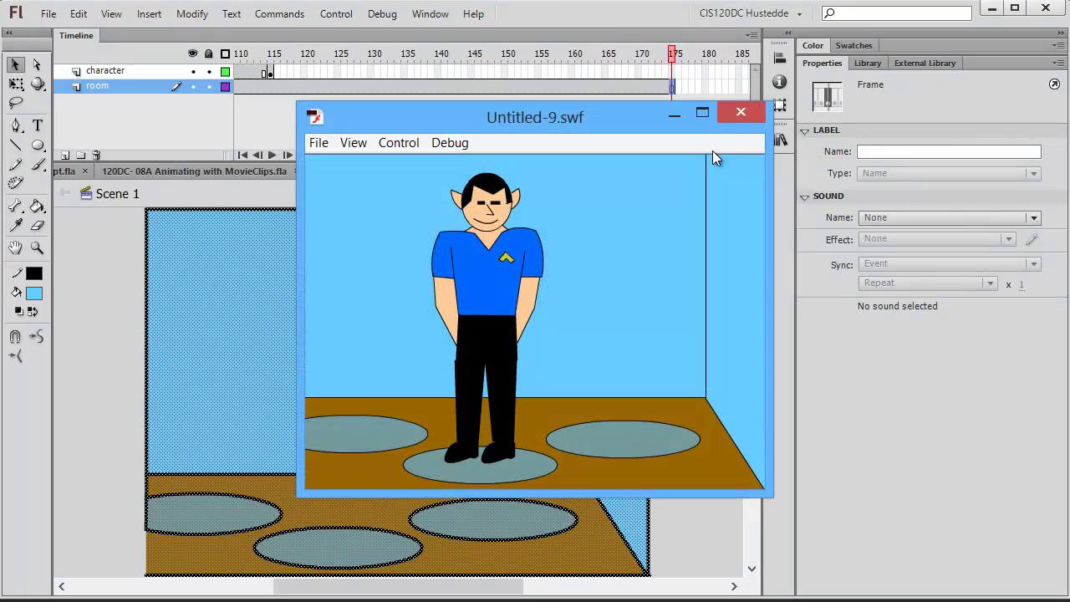
left_click(739, 113)
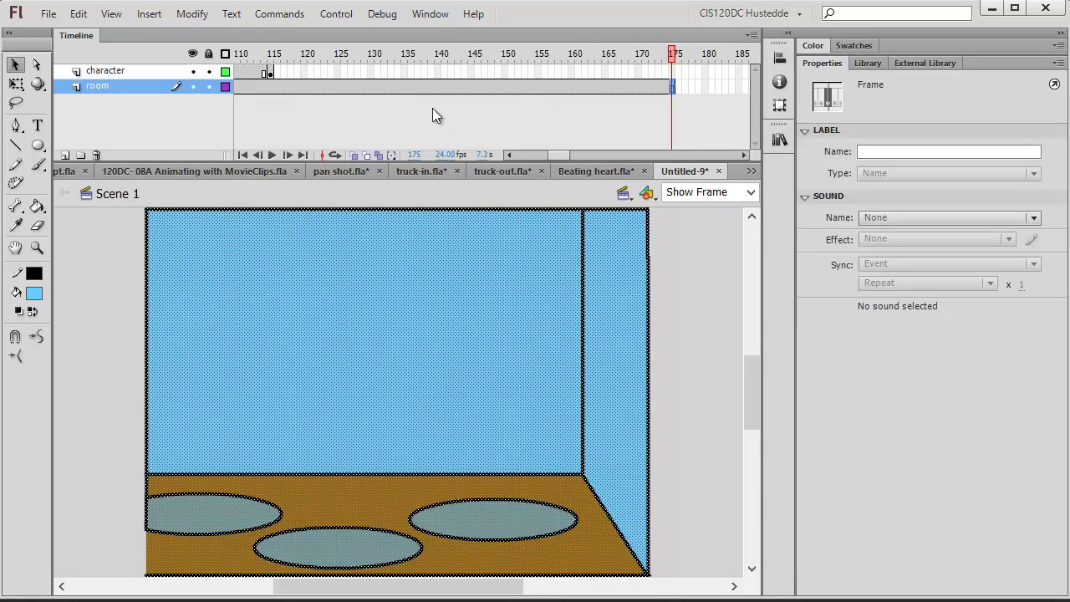
Create a classic tween on the character layer between the keyframes at frames 35 and 115.
left_click_drag(556, 155, 547, 155)
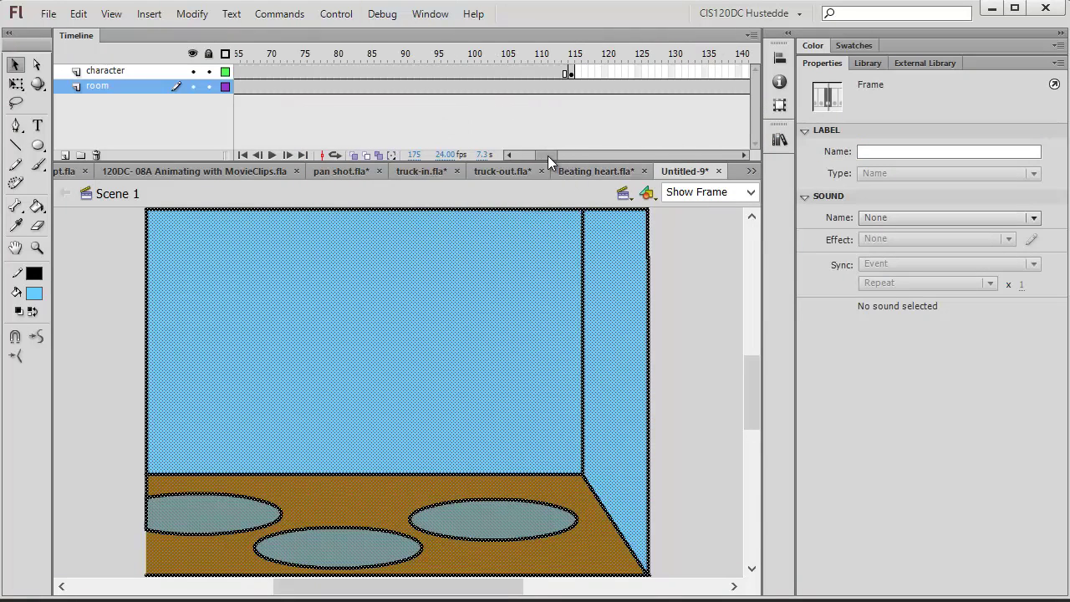
left_click(394, 72)
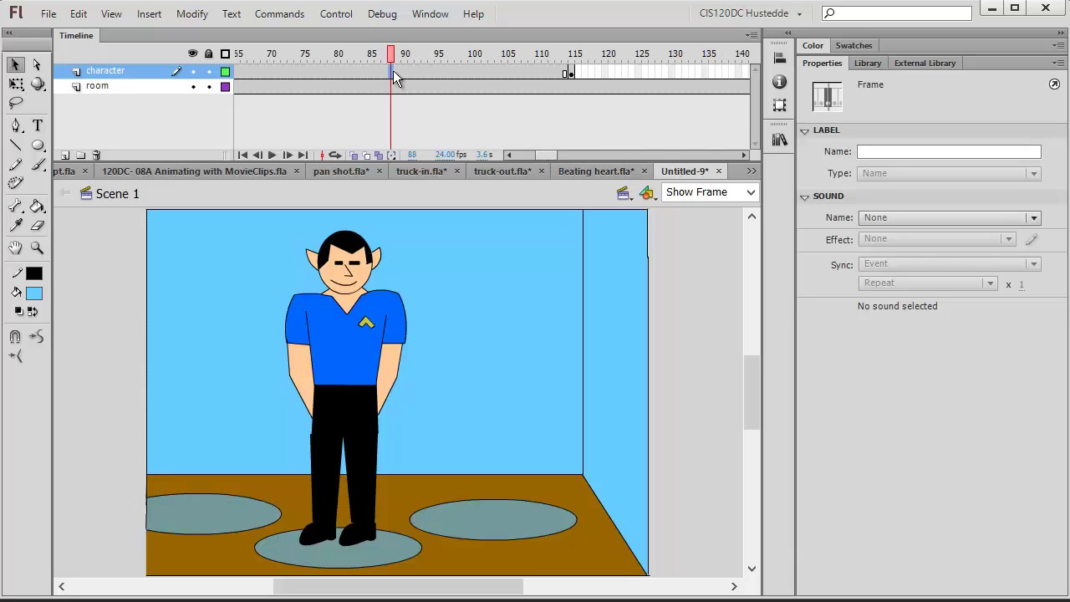
right_click(392, 73)
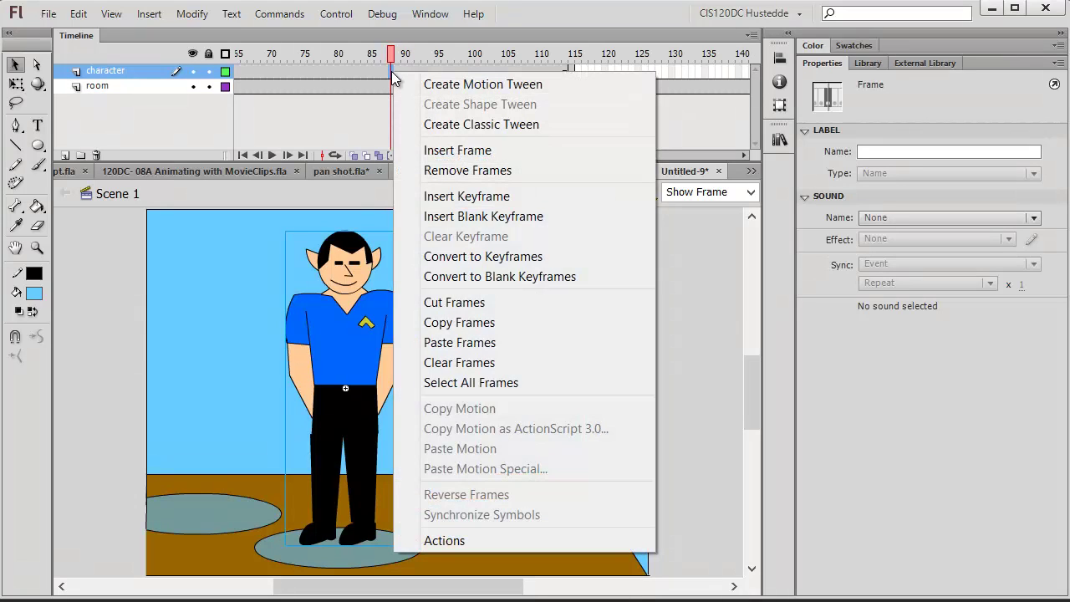
left_click(458, 125)
Test the movie in Flash Professional to watch the character's fade-out tween play.
left_click(335, 13)
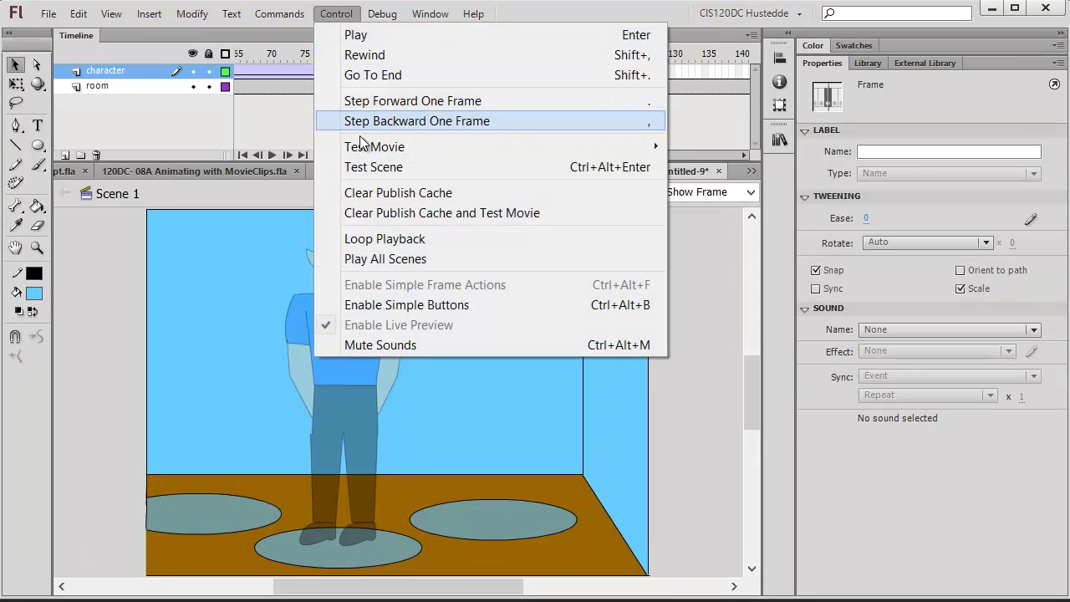
mouse_move(387, 146)
left_click(723, 144)
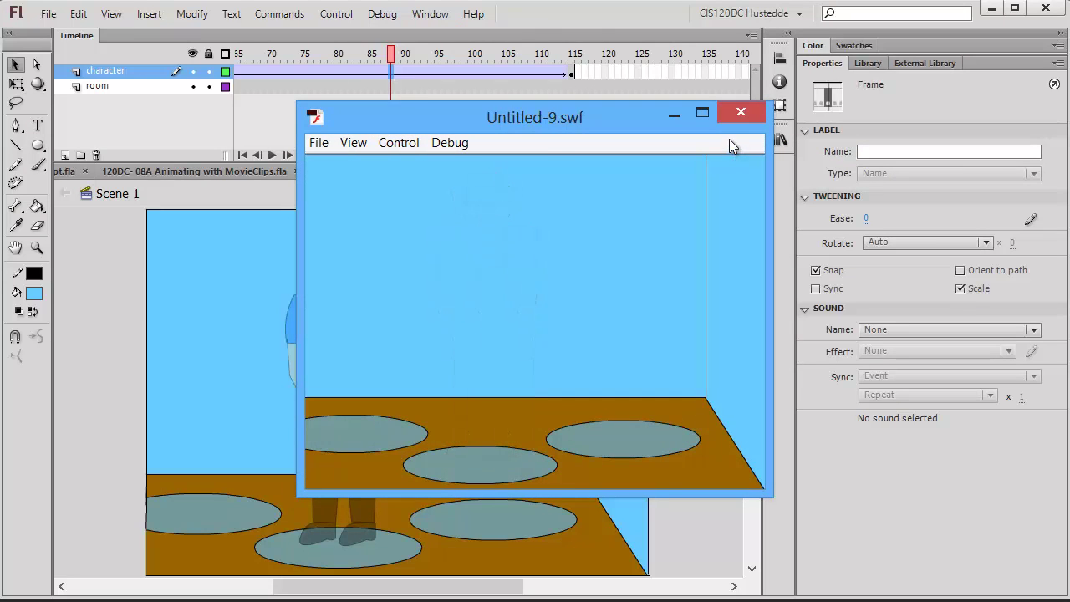
left_click(737, 112)
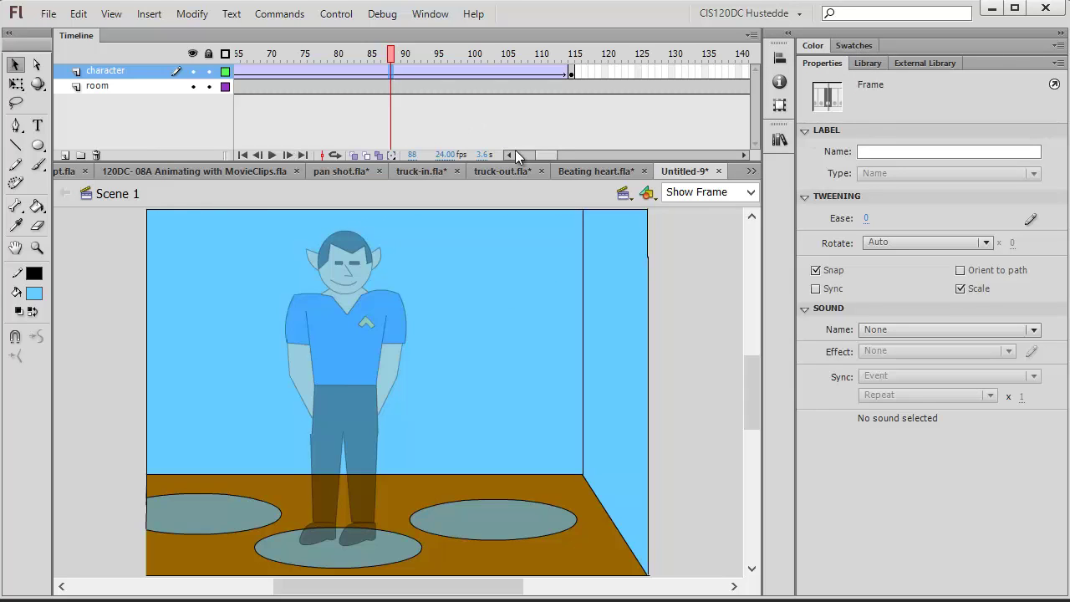
Add a new layer above the character layer and name it noise.
left_click_drag(547, 152, 538, 152)
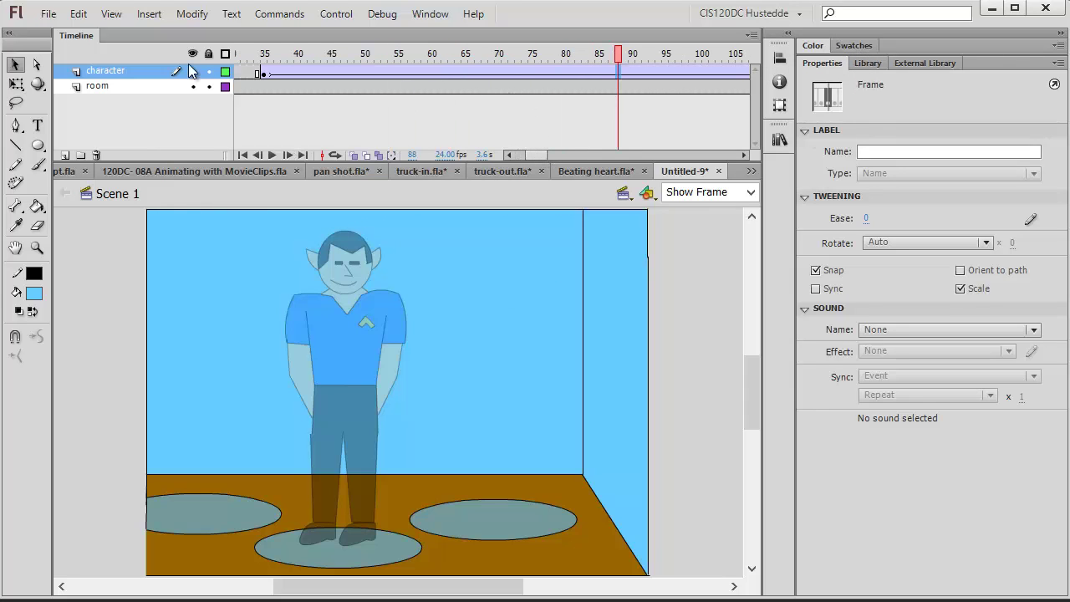
left_click(65, 155)
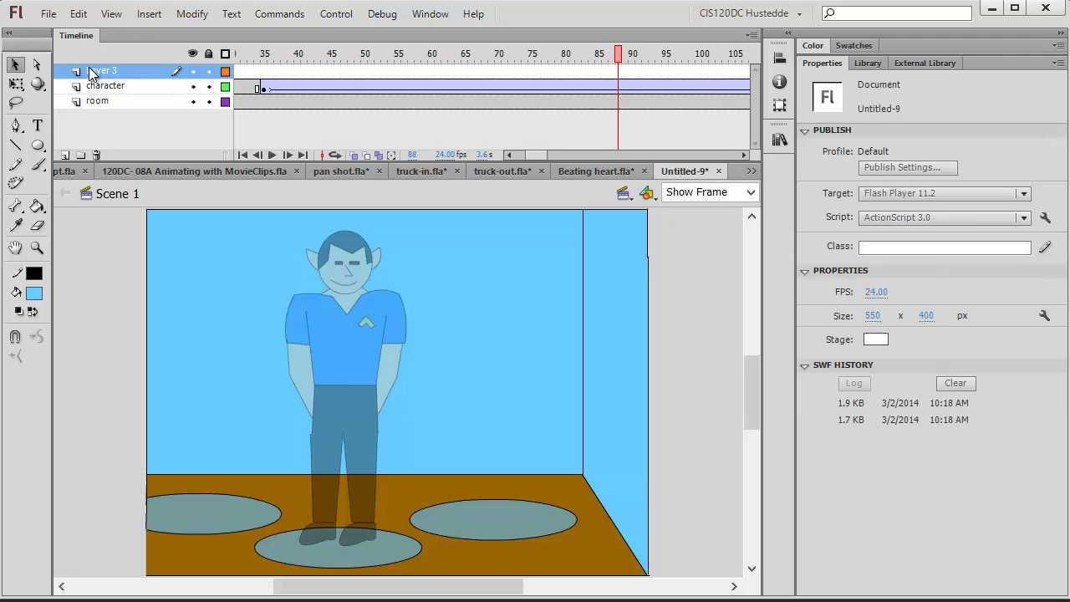
double_click(95, 70)
type("d")
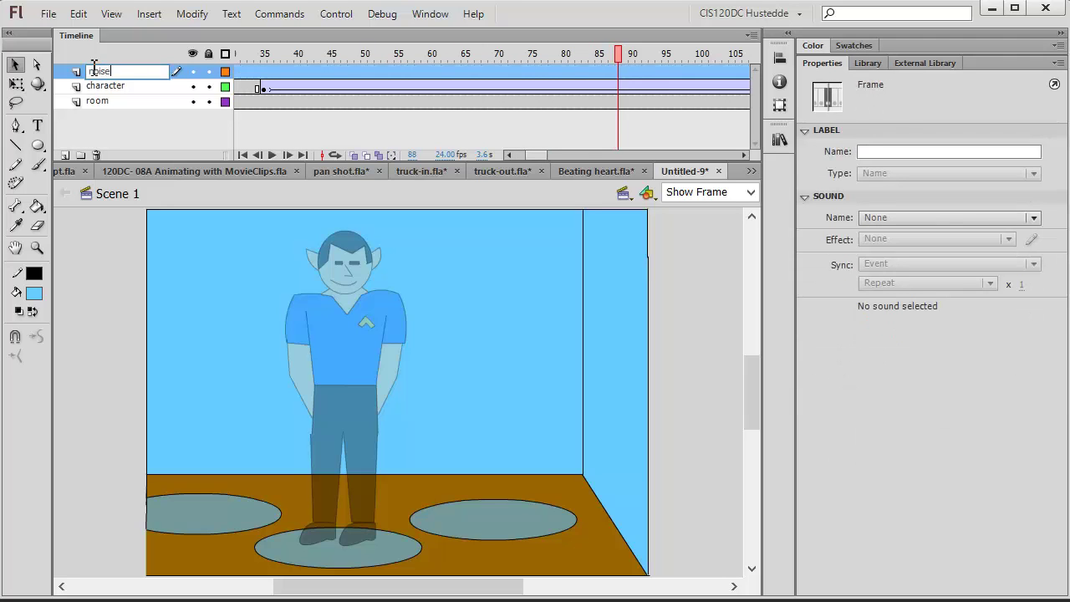
Insert a keyframe at frame 70 of the noise layer and place mcNoise from the library exactly over the character.
left_click(529, 65)
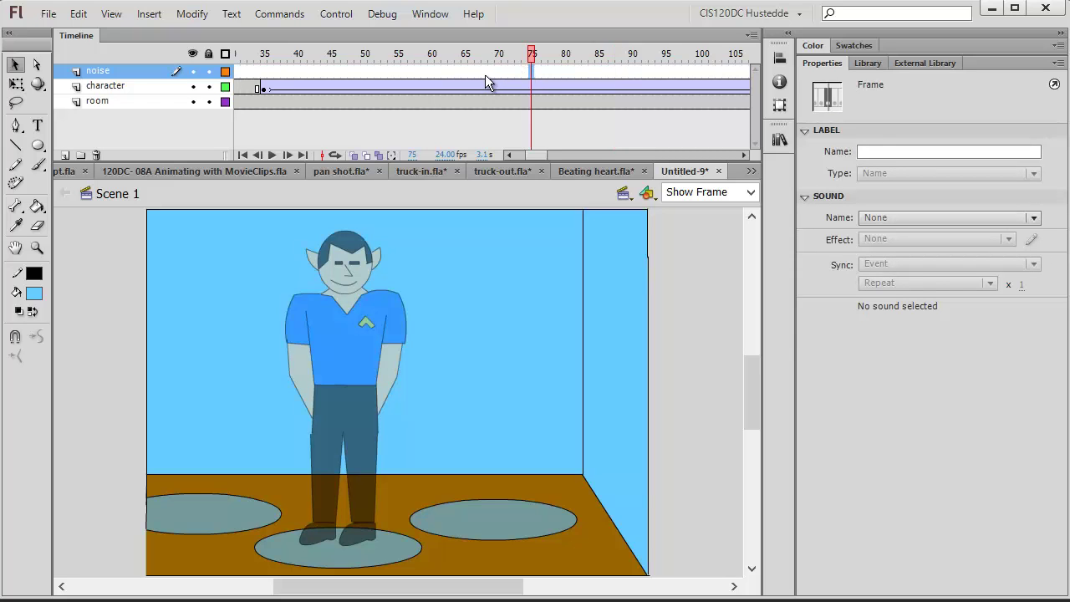
left_click(498, 76)
right_click(497, 75)
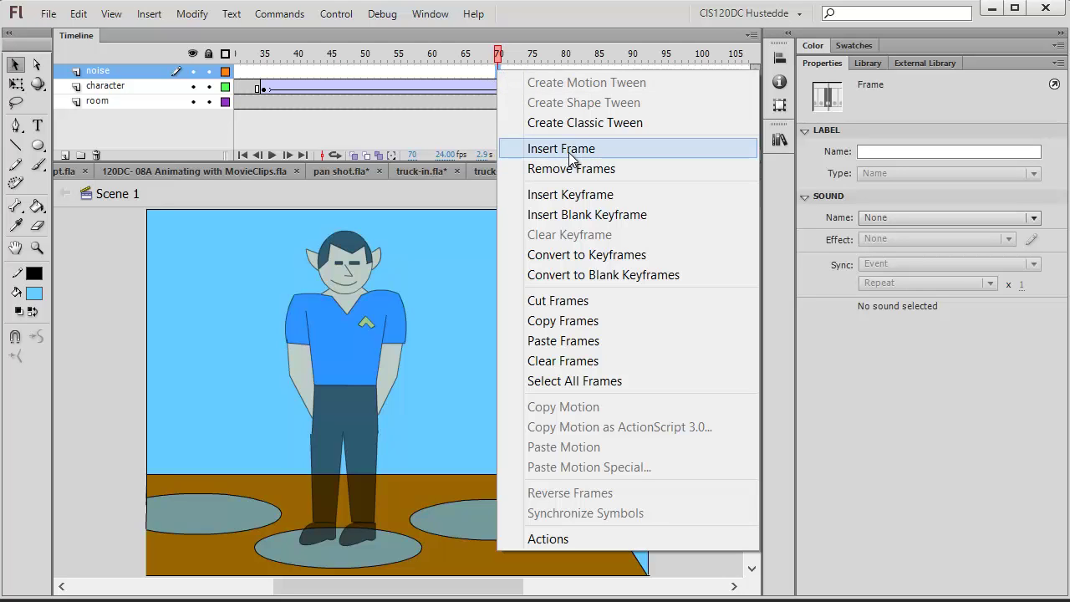
left_click(585, 203)
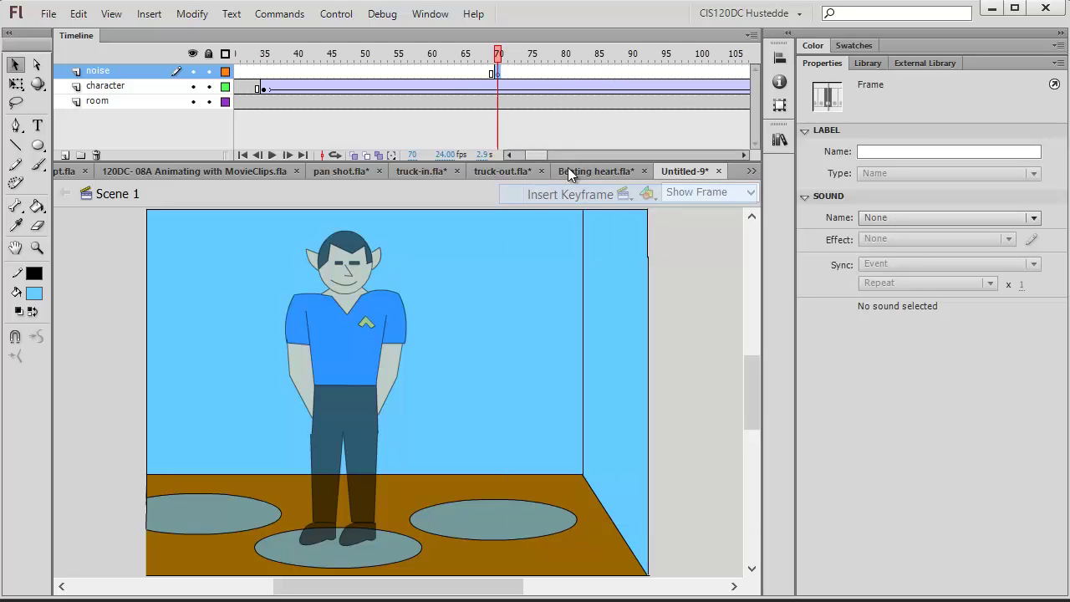
left_click(866, 65)
left_click_drag(847, 242, 364, 354)
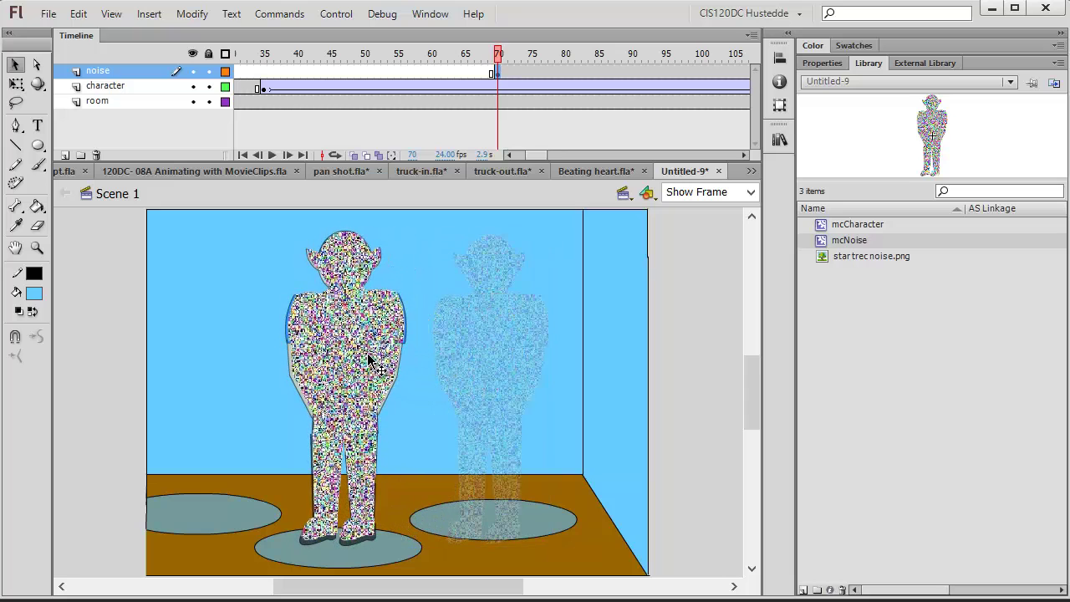
left_click_drag(365, 352, 365, 353)
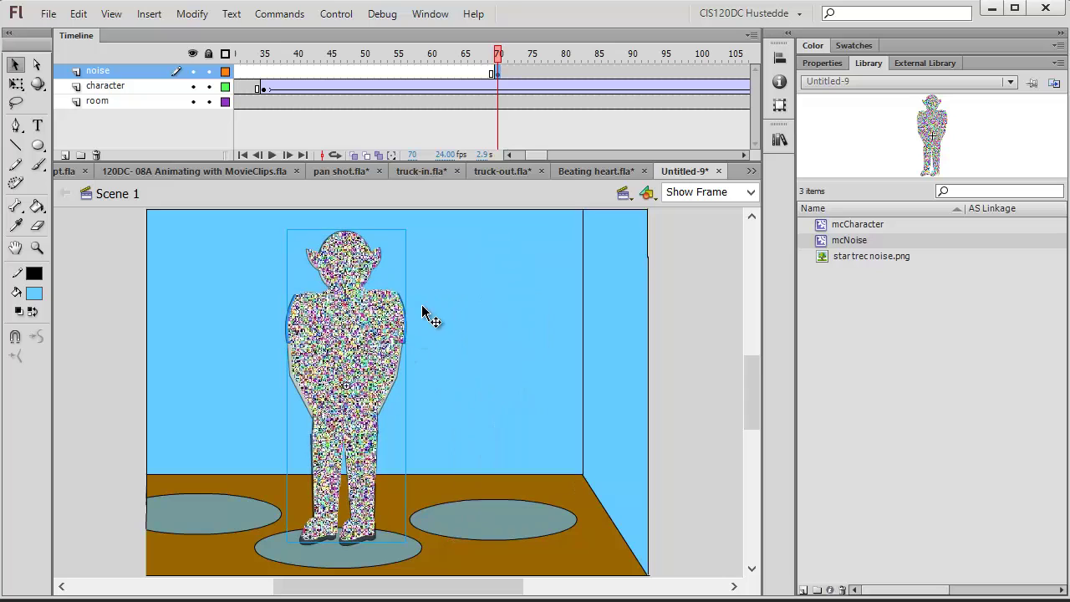
Insert keyframes on the noise layer at frames 115 and 145.
left_click_drag(542, 155, 545, 154)
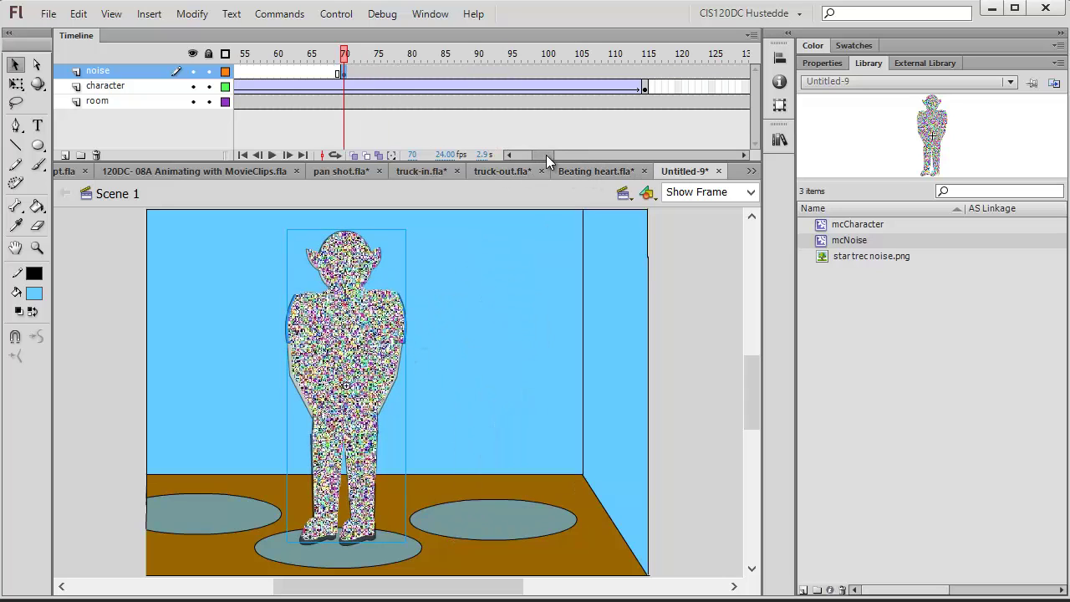
left_click(645, 71)
right_click(644, 72)
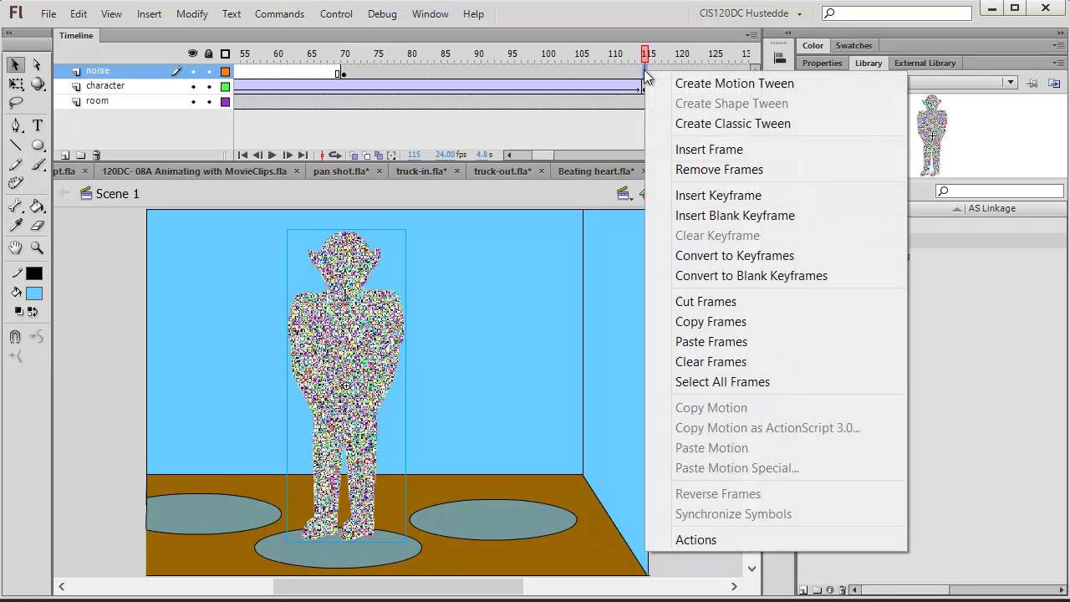
left_click(725, 198)
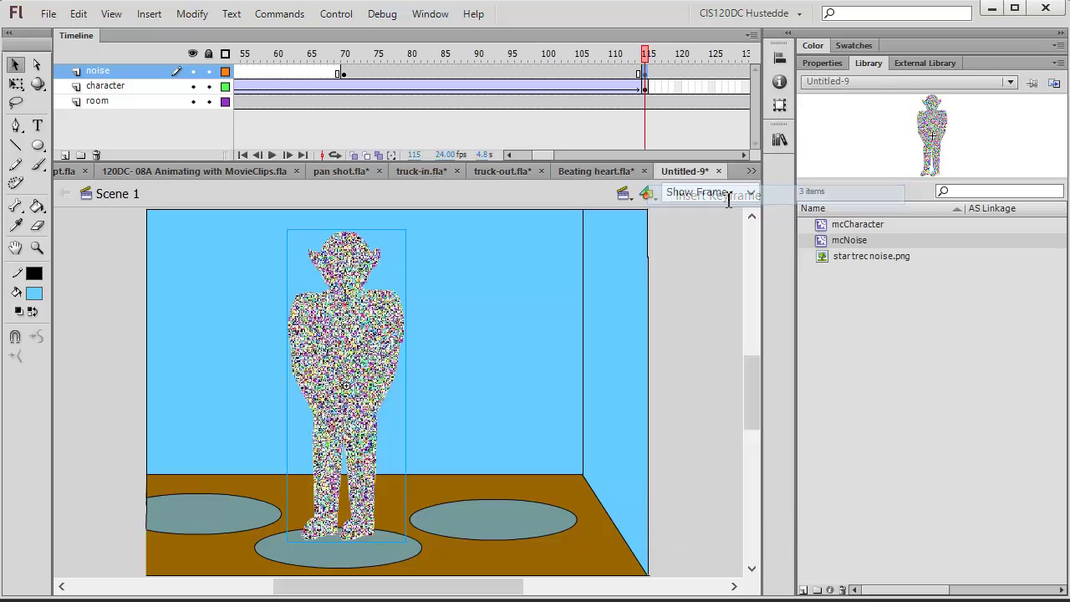
left_click(344, 81)
left_click_drag(537, 155, 544, 156)
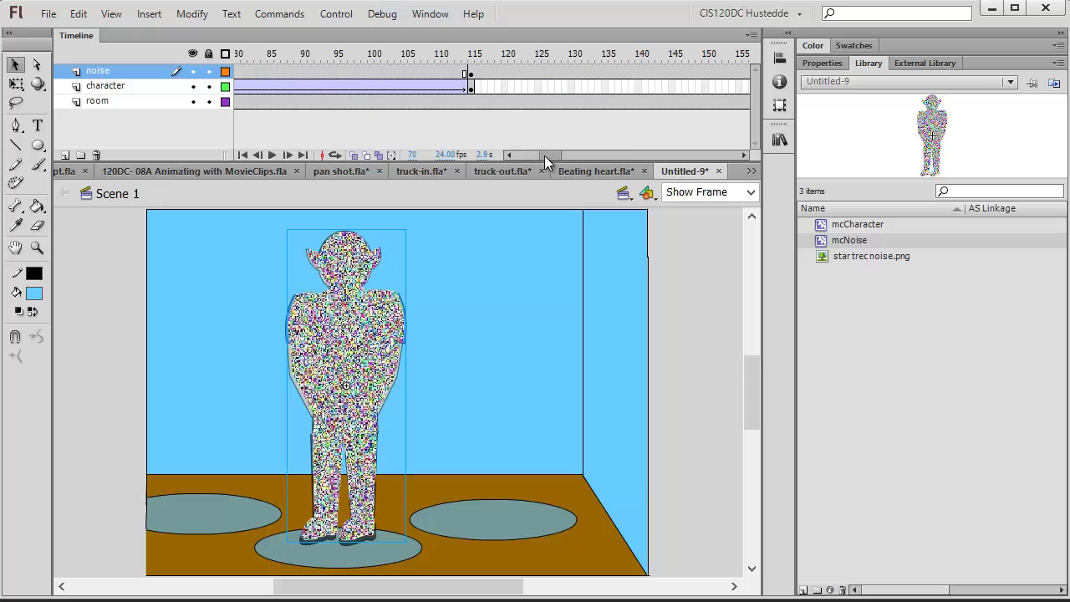
left_click(673, 73)
right_click(670, 73)
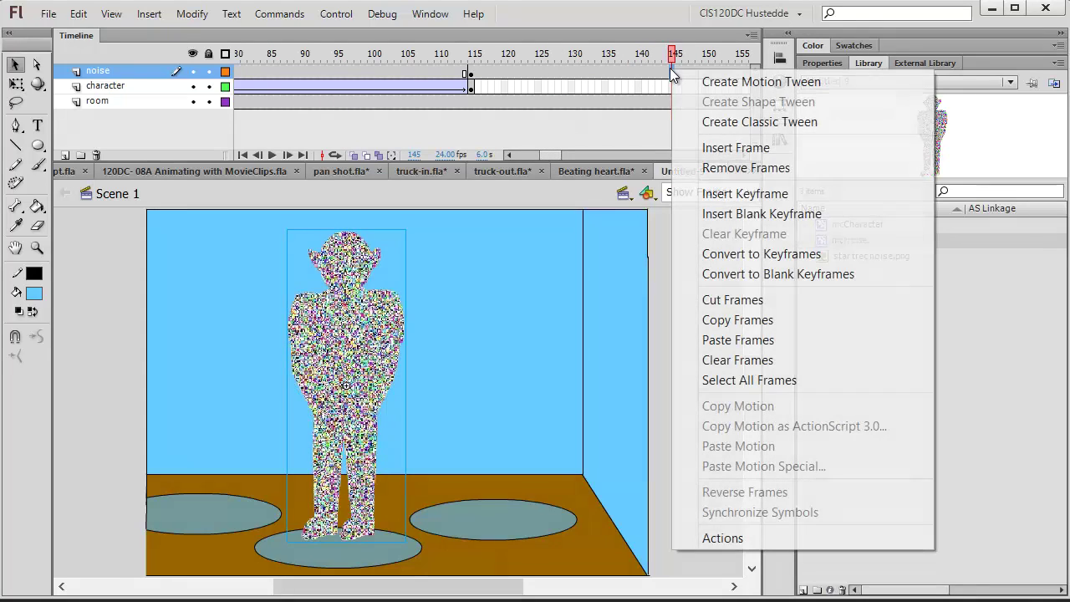
left_click(719, 195)
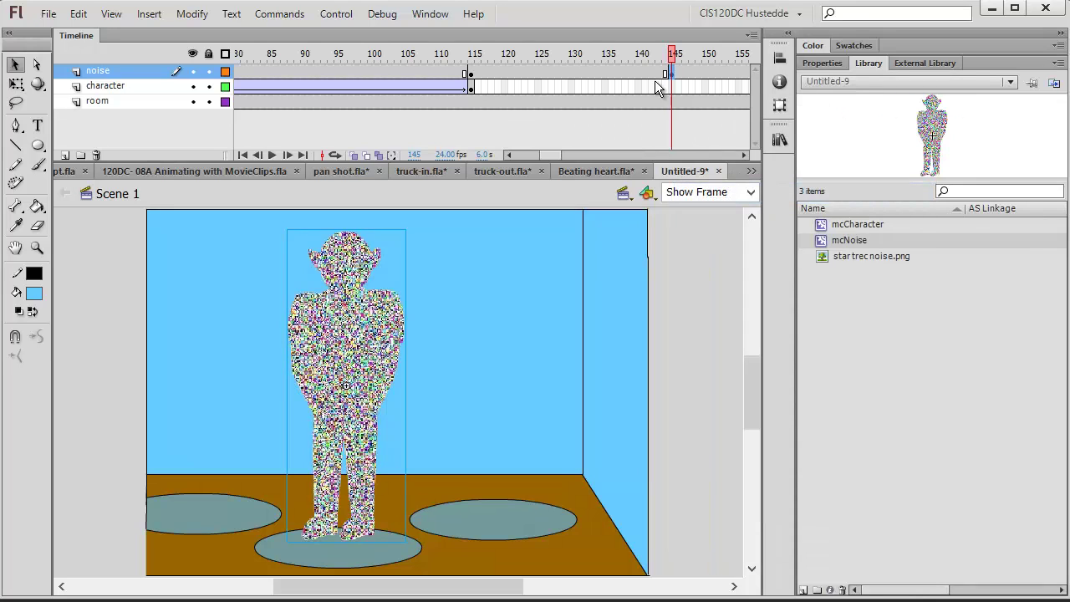
Apply an Alpha color effect of 0% to the mcNoise instance at frame 145.
left_click(822, 63)
left_click(359, 313)
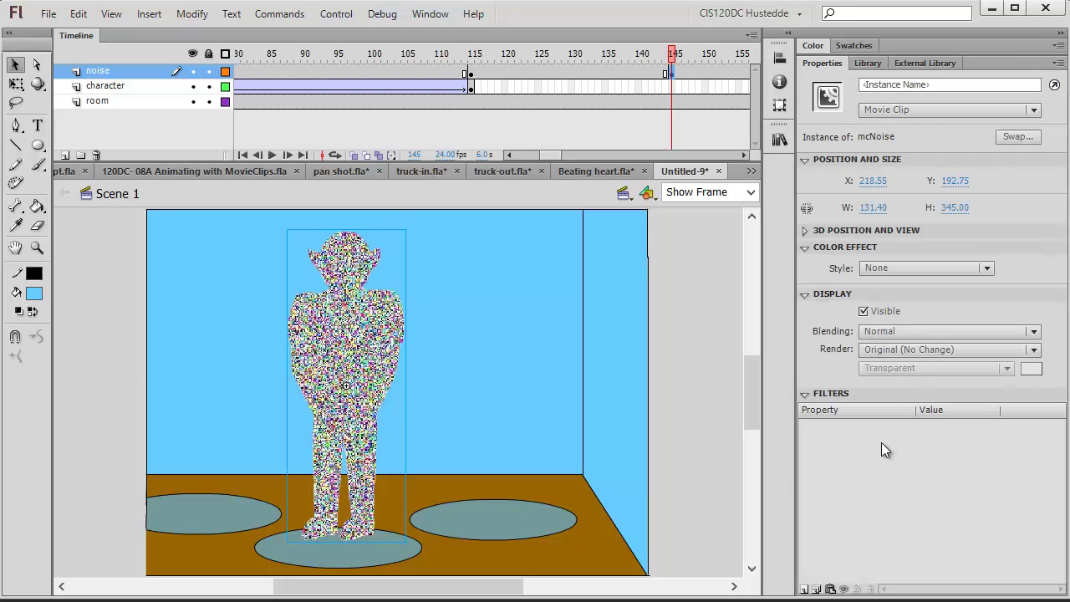
left_click(986, 269)
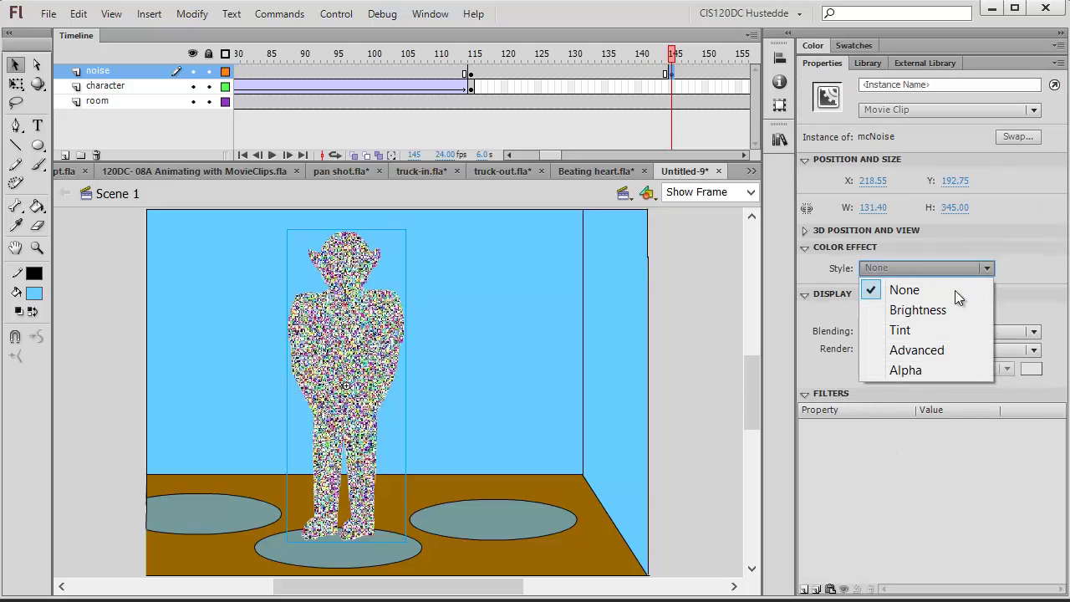
left_click(905, 370)
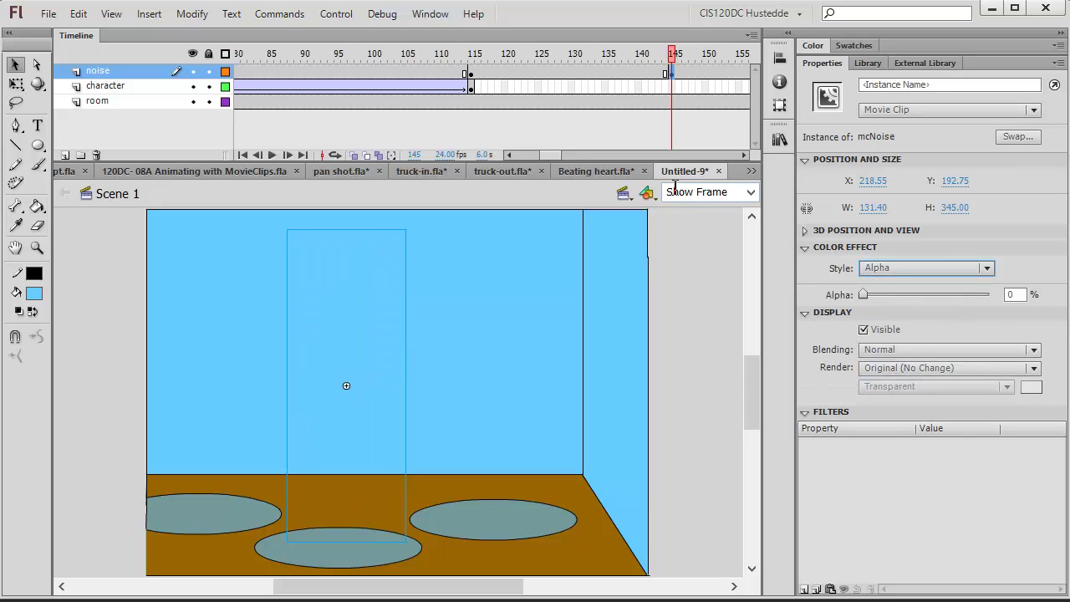
Create a classic tween on the noise layer between the keyframes at frames 115 and 145.
left_click(540, 70)
right_click(540, 70)
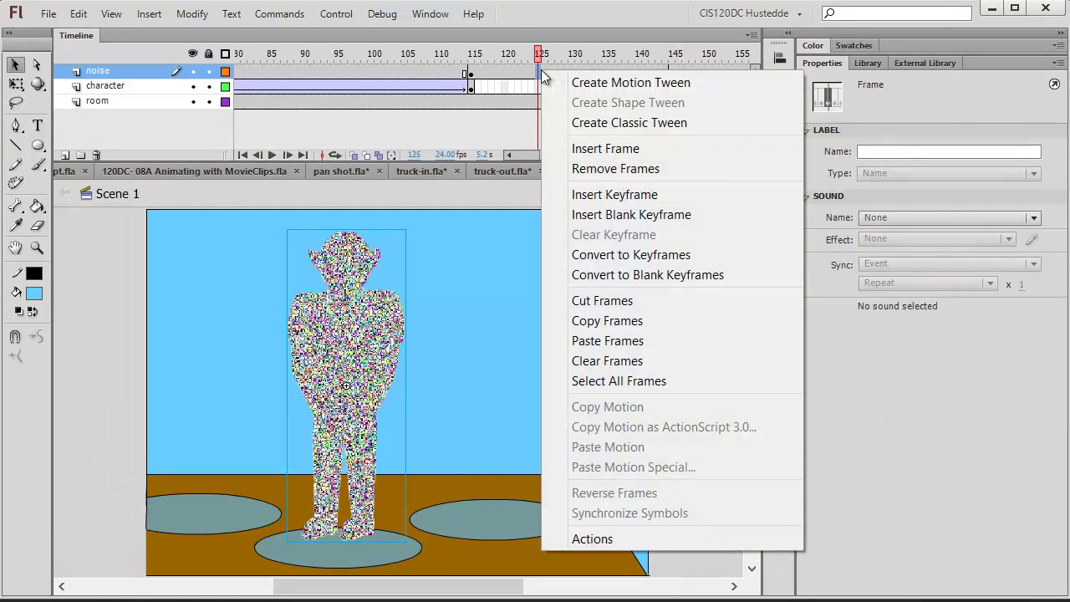
left_click(599, 123)
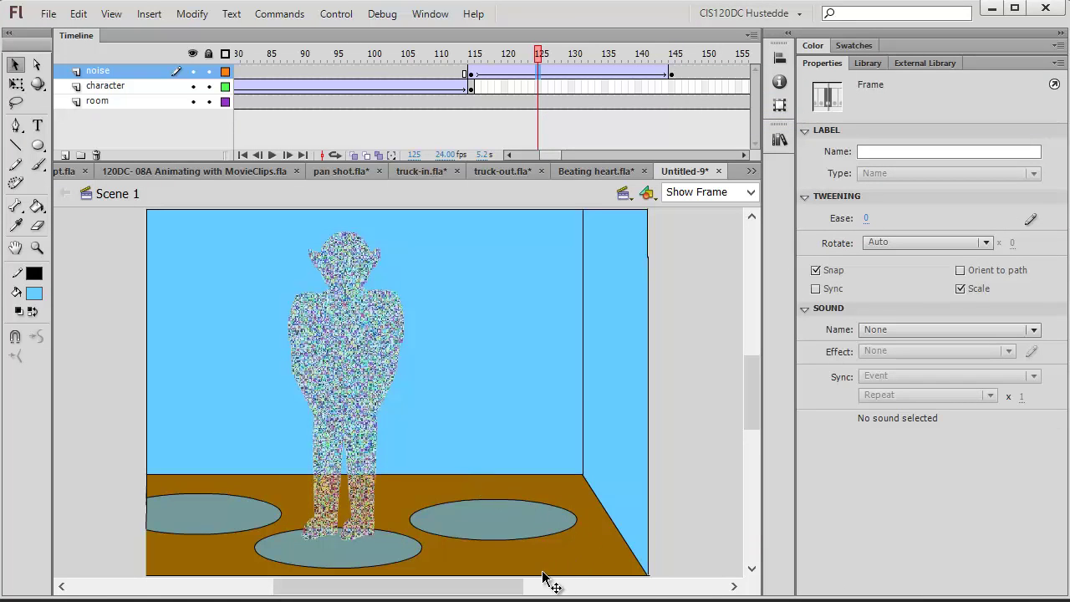
left_click_drag(499, 589, 487, 590)
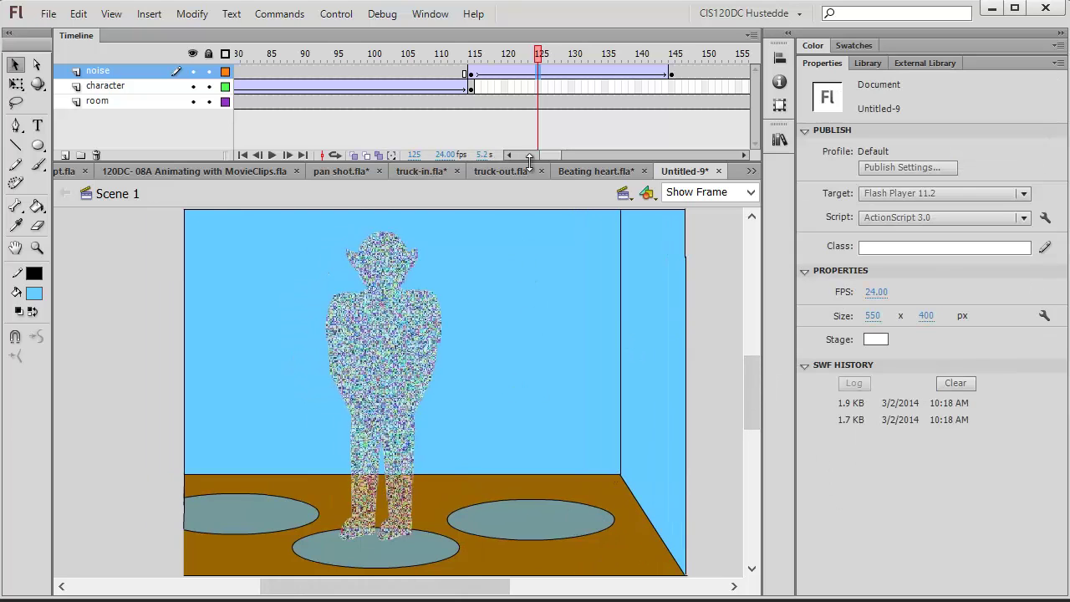
left_click_drag(553, 155, 545, 154)
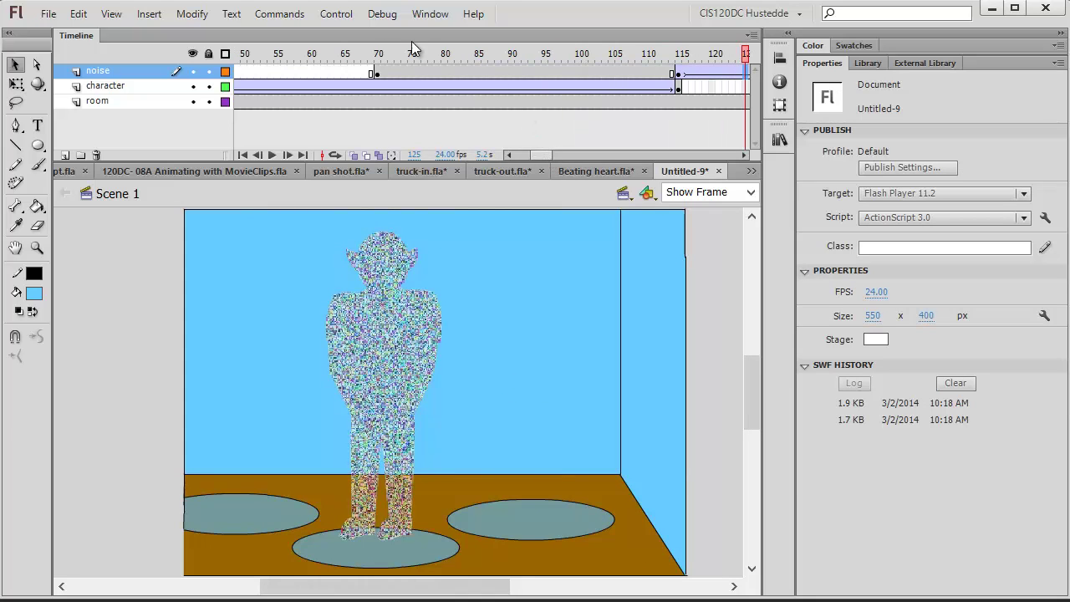
Apply an Alpha color effect of 0% to the mcNoise instance at frame 70 of the noise layer.
left_click(379, 77)
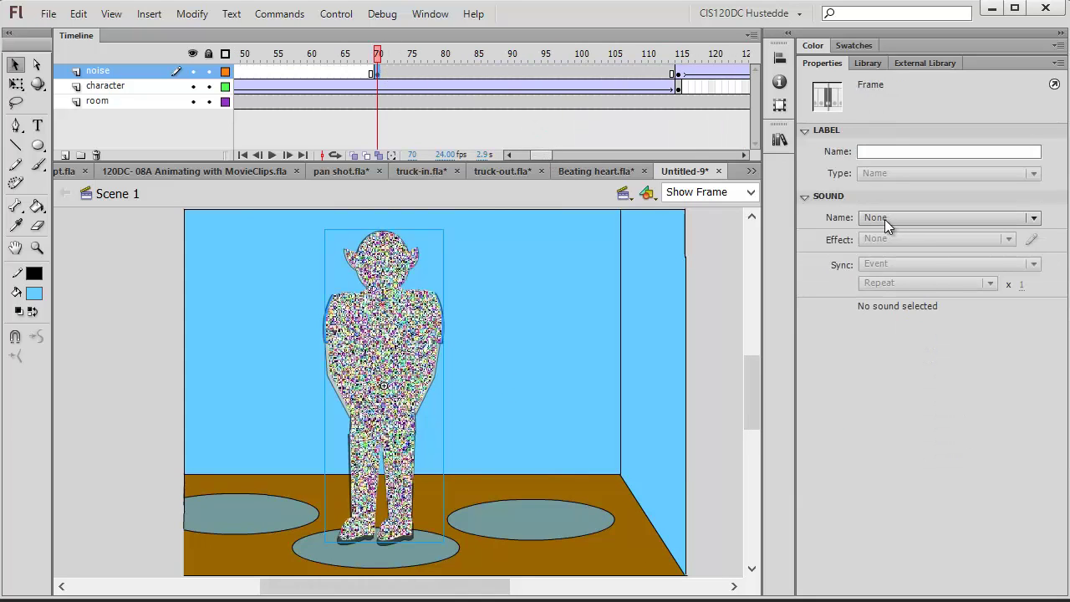
left_click(413, 355)
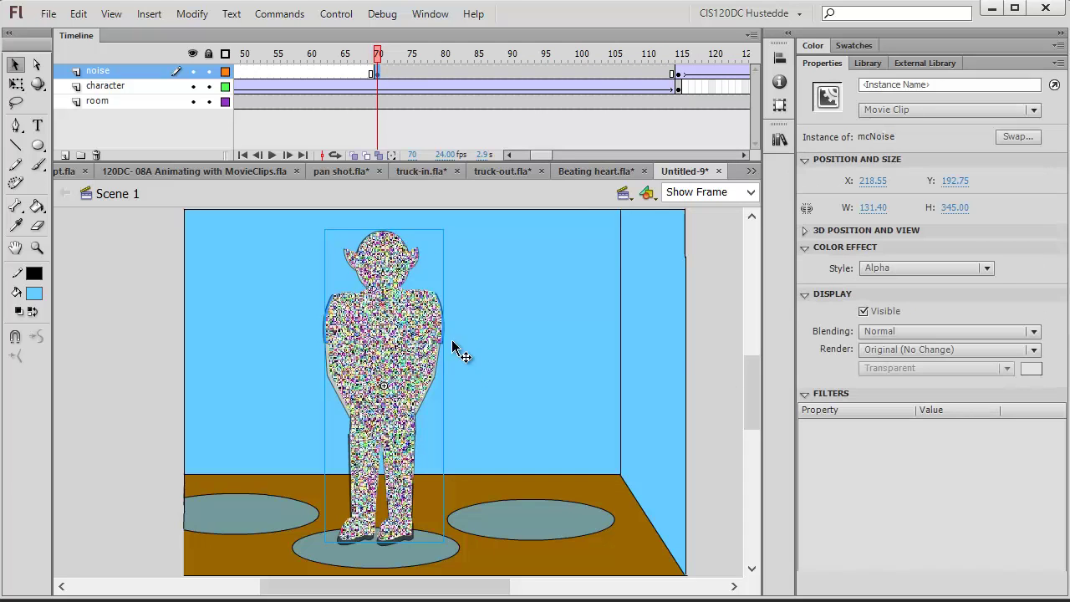
left_click(986, 268)
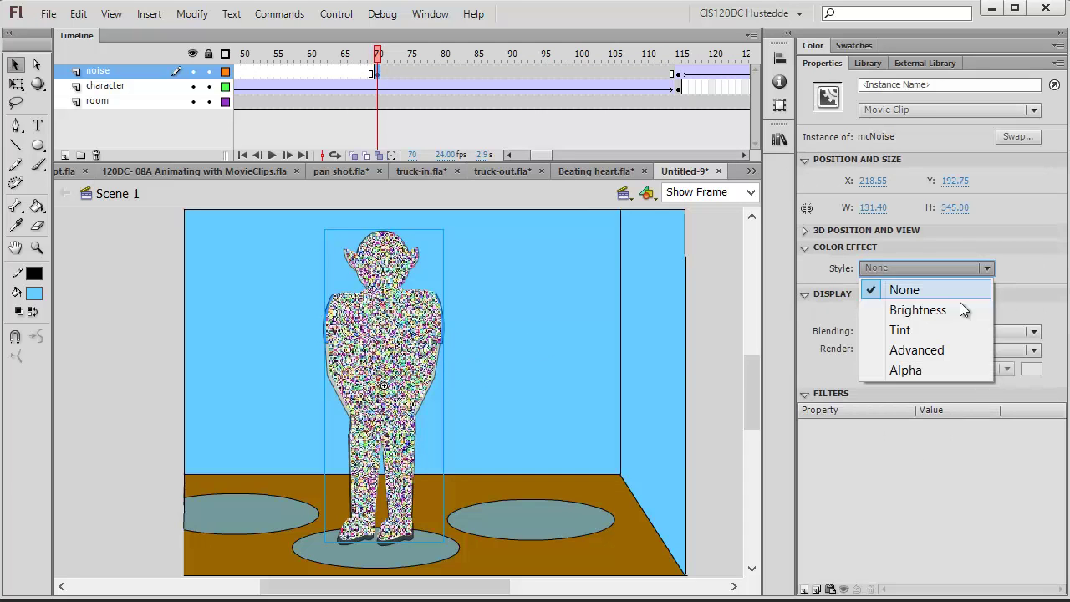
left_click(933, 368)
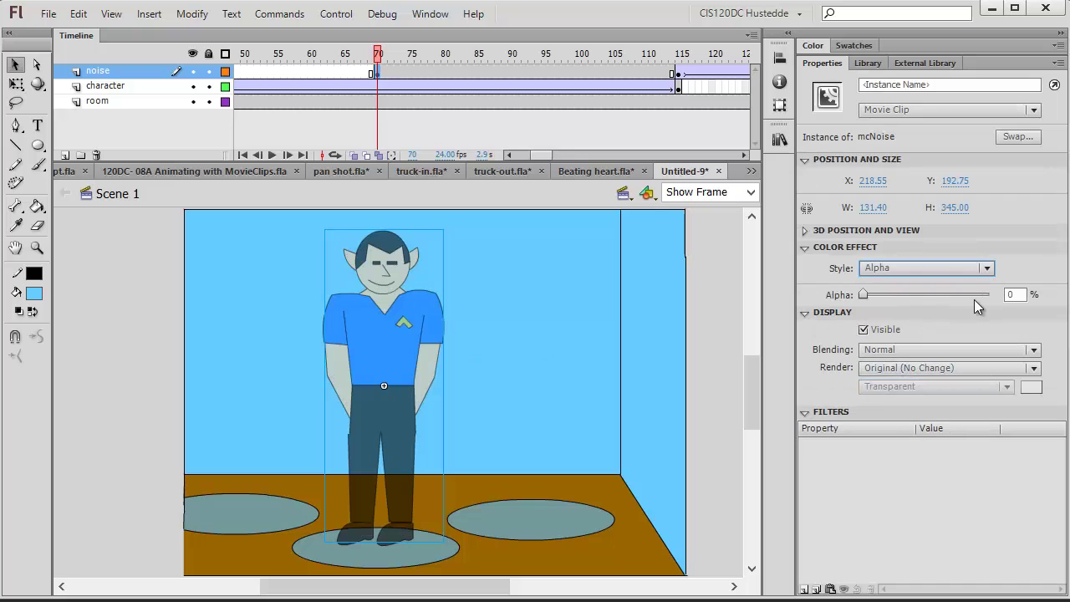
Create a classic tween on the noise layer between the keyframes at frames 70 and 115.
left_click(581, 69)
right_click(581, 69)
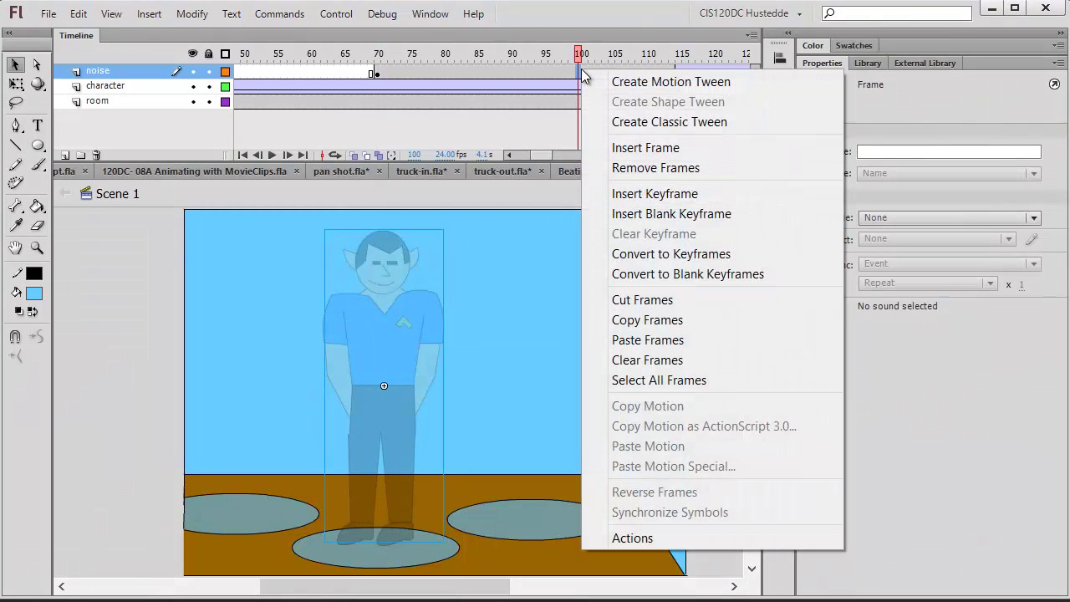
left_click(652, 122)
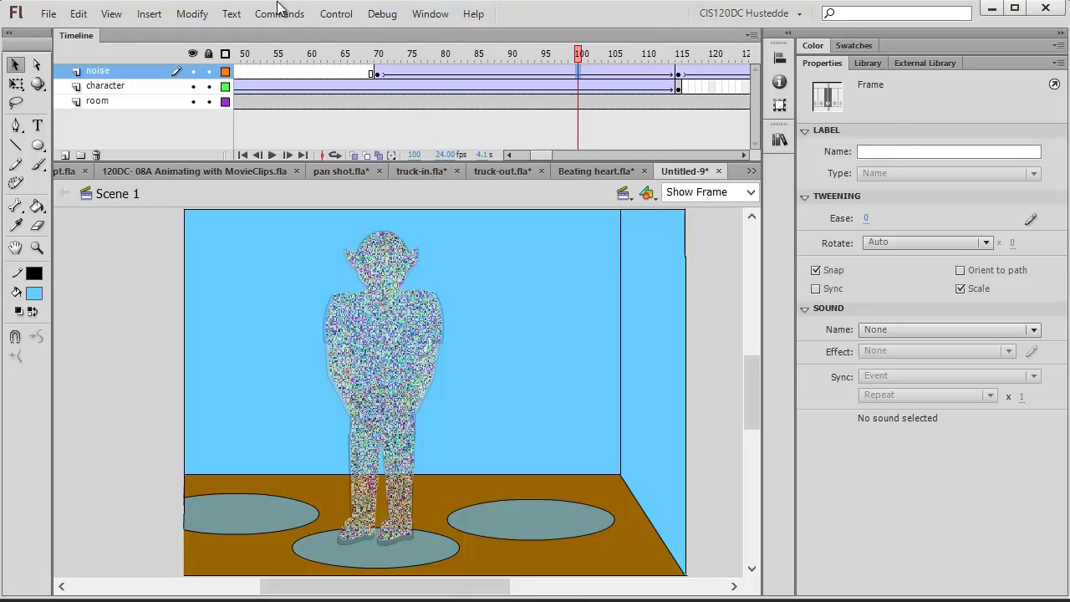
Test the teleport movie in Flash Professional.
left_click(335, 13)
mouse_move(385, 151)
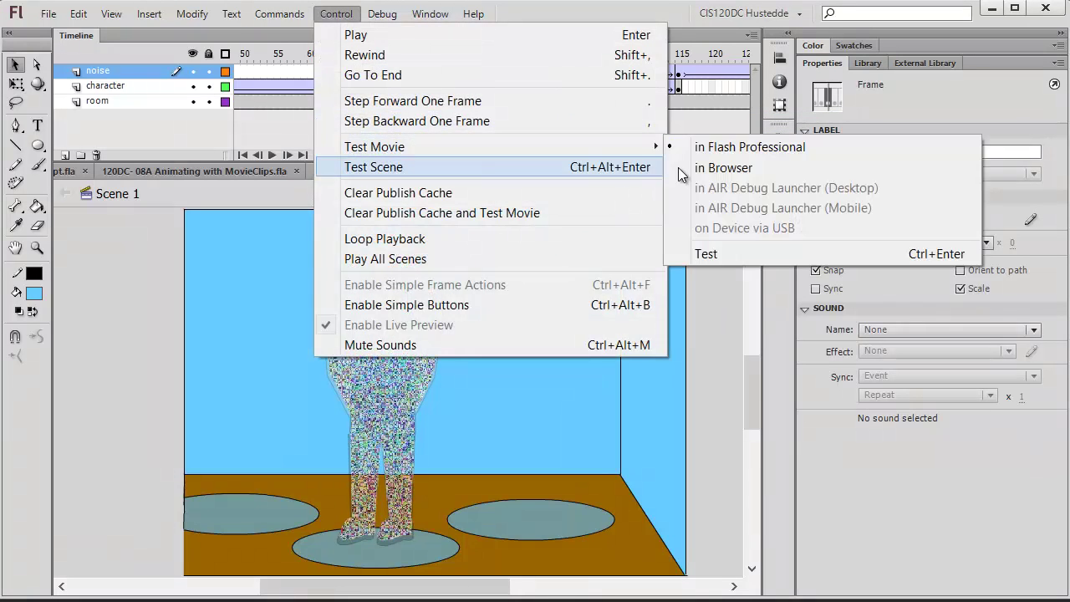
left_click(729, 143)
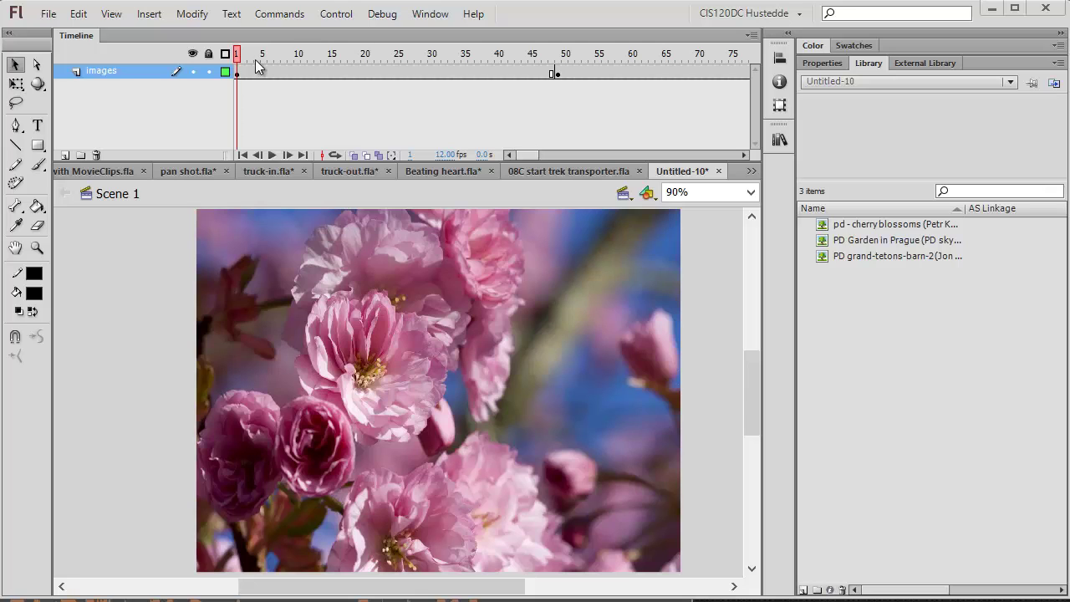
Scrub through the image slideshow to frame 144, test the movie in Flash Professional and close the preview.
left_click_drag(241, 56, 352, 57)
left_click_drag(434, 67, 527, 73)
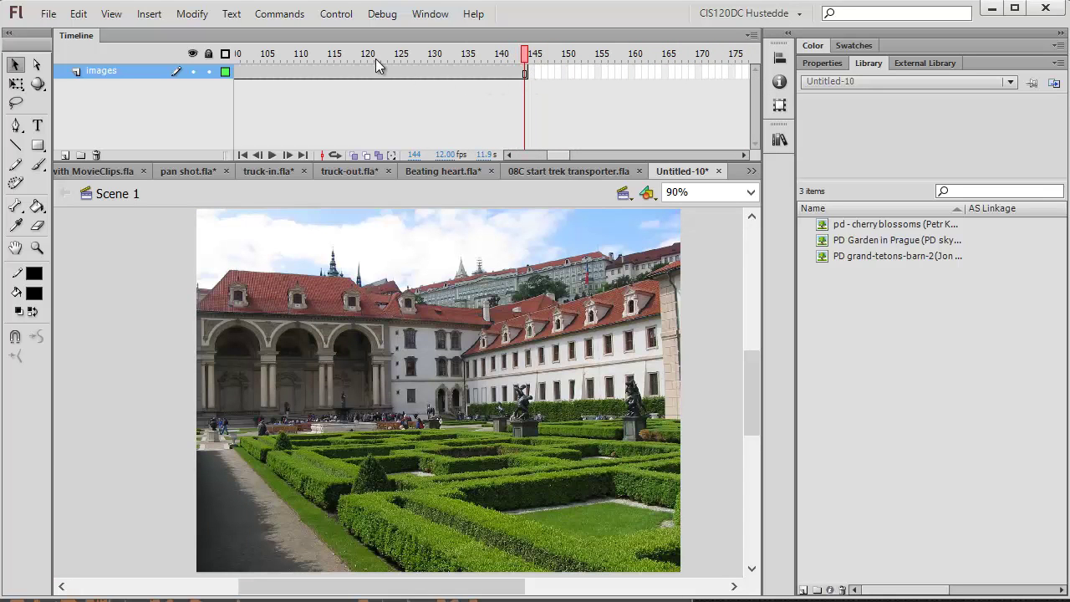
left_click(336, 14)
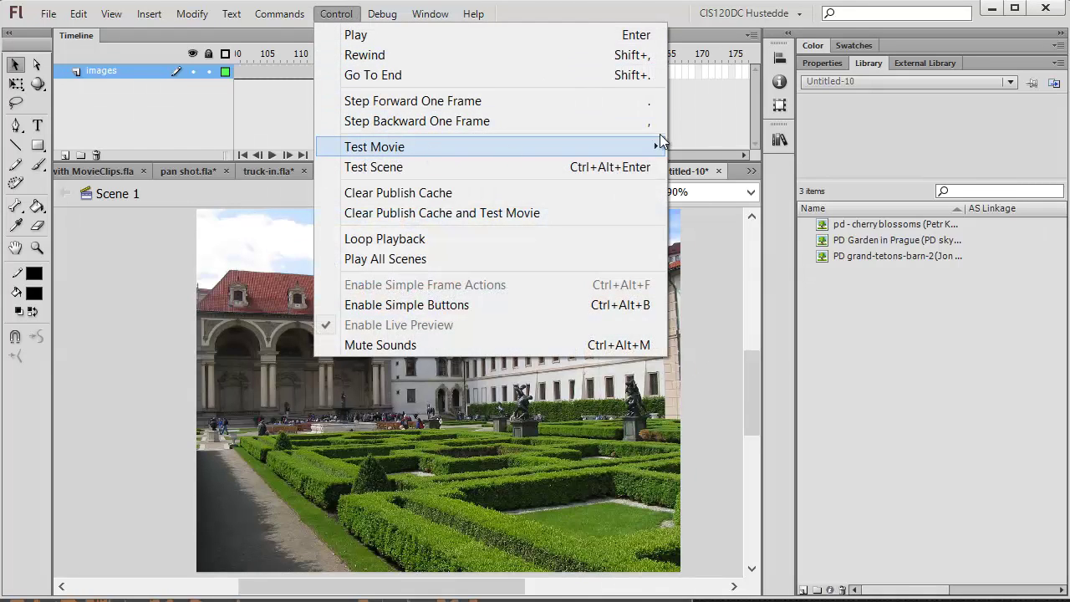
mouse_move(660, 141)
left_click(719, 153)
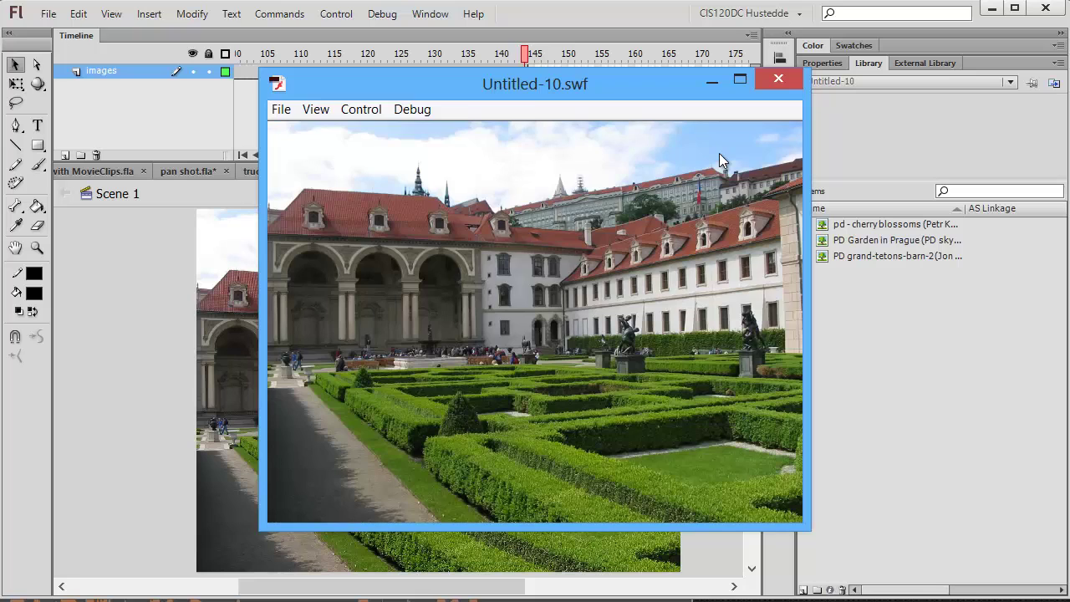
left_click(776, 80)
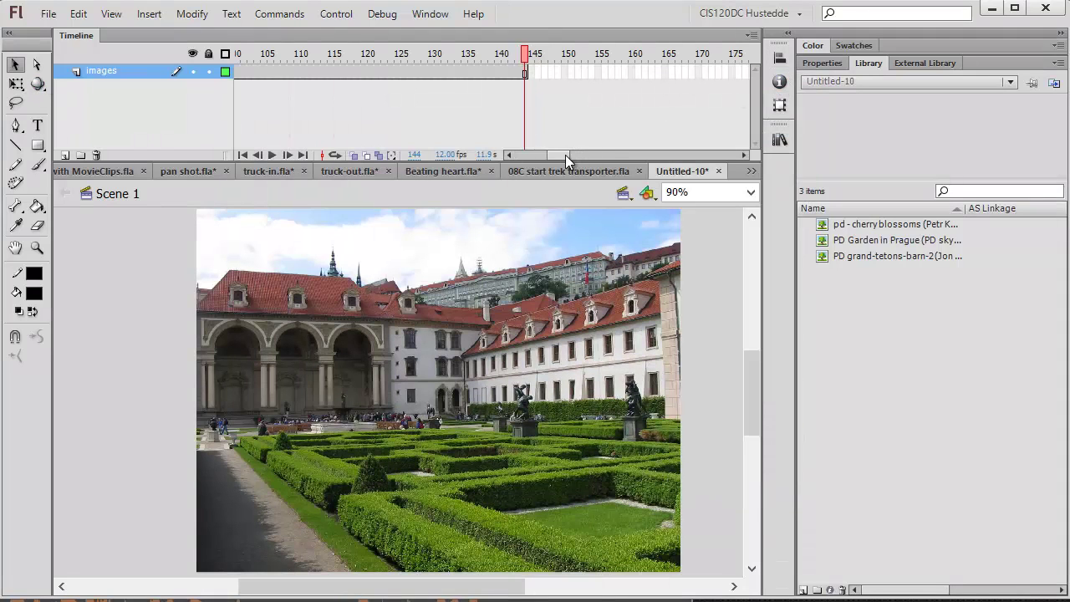
Add a new layer above the images layer and select its first frame.
left_click_drag(565, 155, 515, 159)
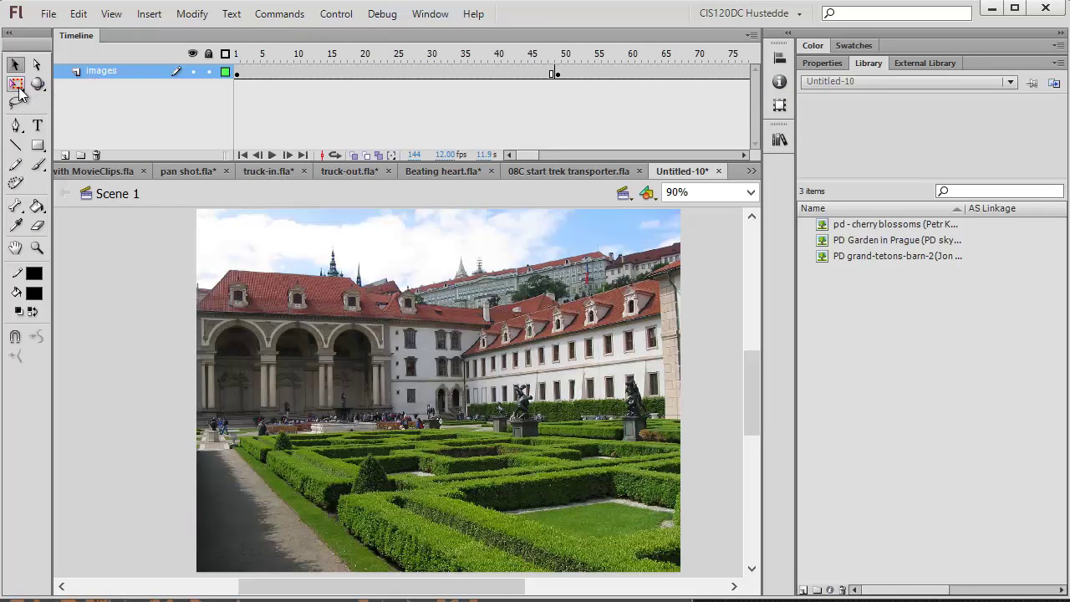
left_click(65, 154)
left_click(237, 71)
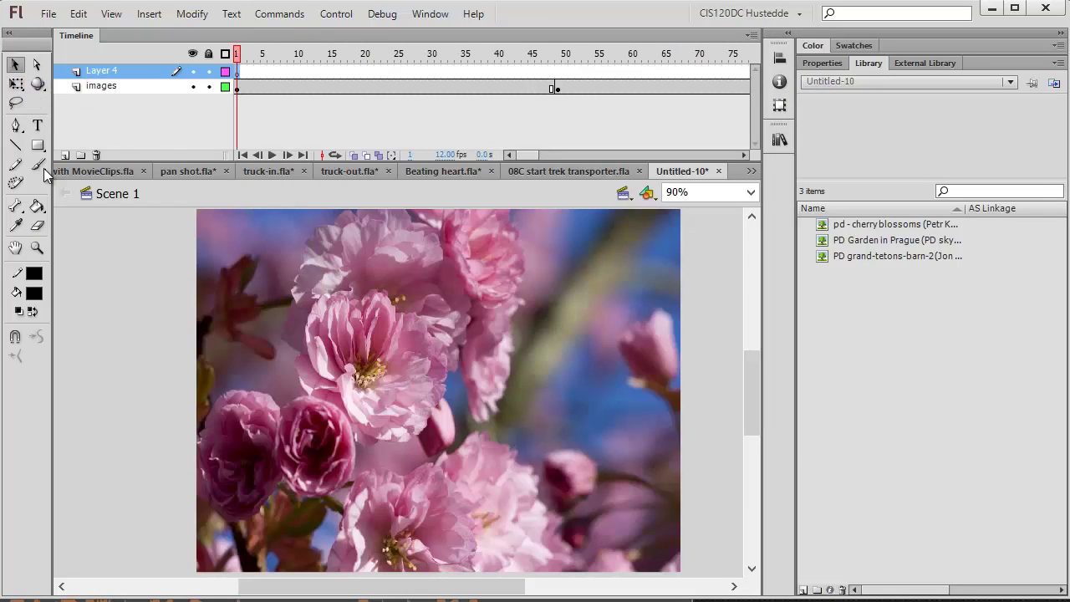
Draw a black-filled rectangle with no stroke over the whole stage at frame 1 of Layer 4.
left_click(37, 145)
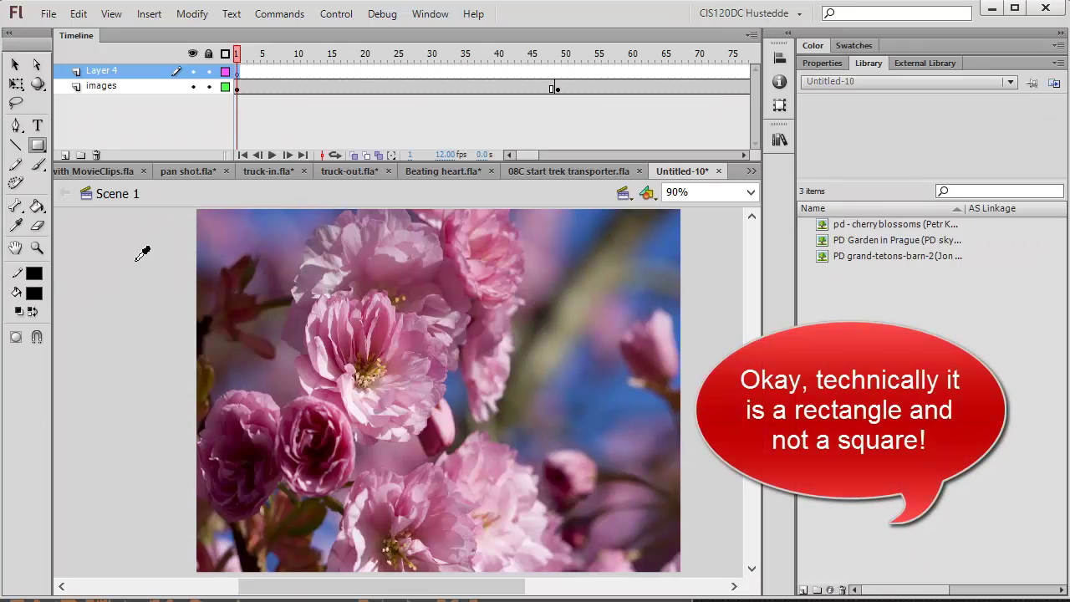
left_click(34, 274)
left_click(265, 290)
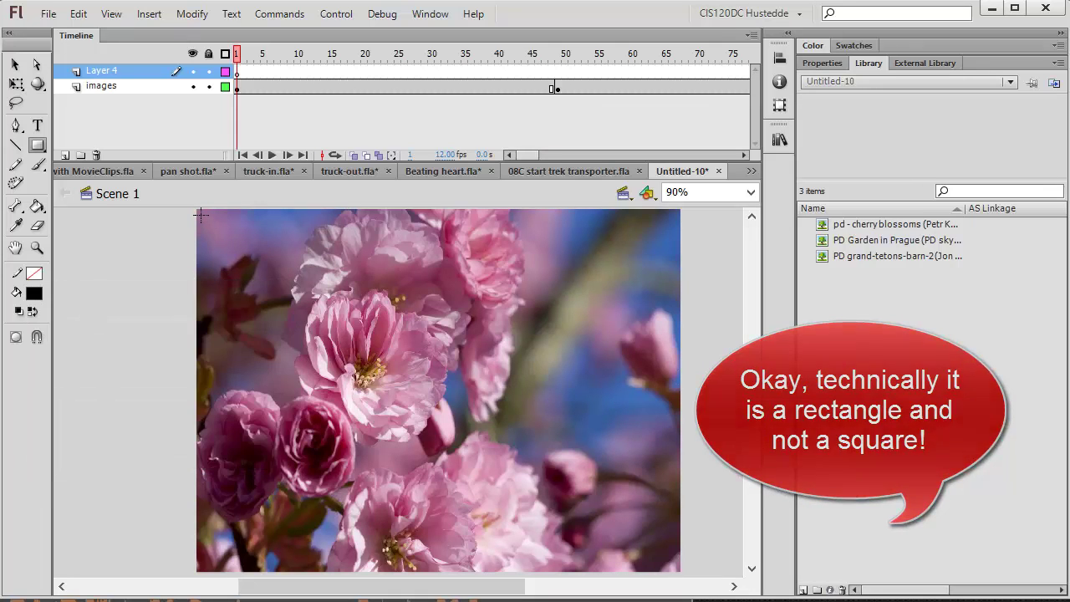
left_click_drag(199, 209, 682, 573)
key("v")
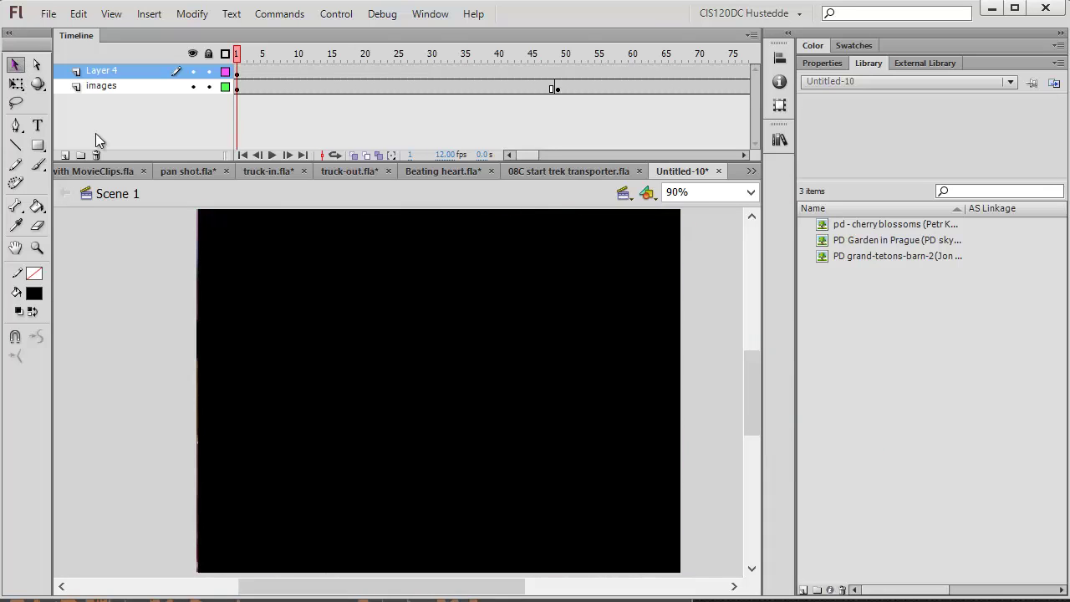
Convert the black rectangle to a movie clip symbol named mcBlack.
right_click(421, 397)
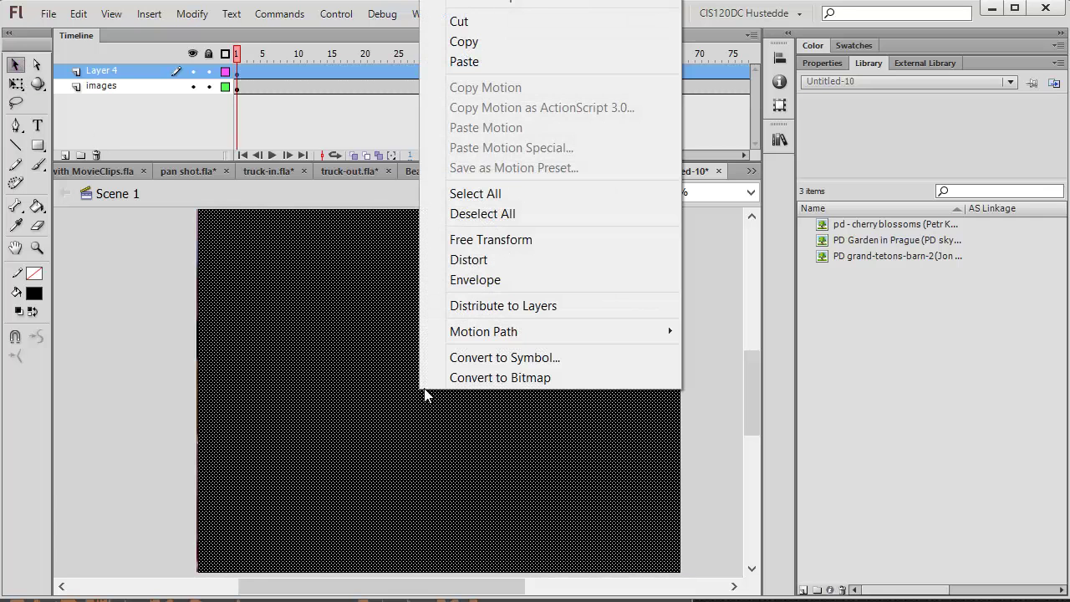
left_click(480, 363)
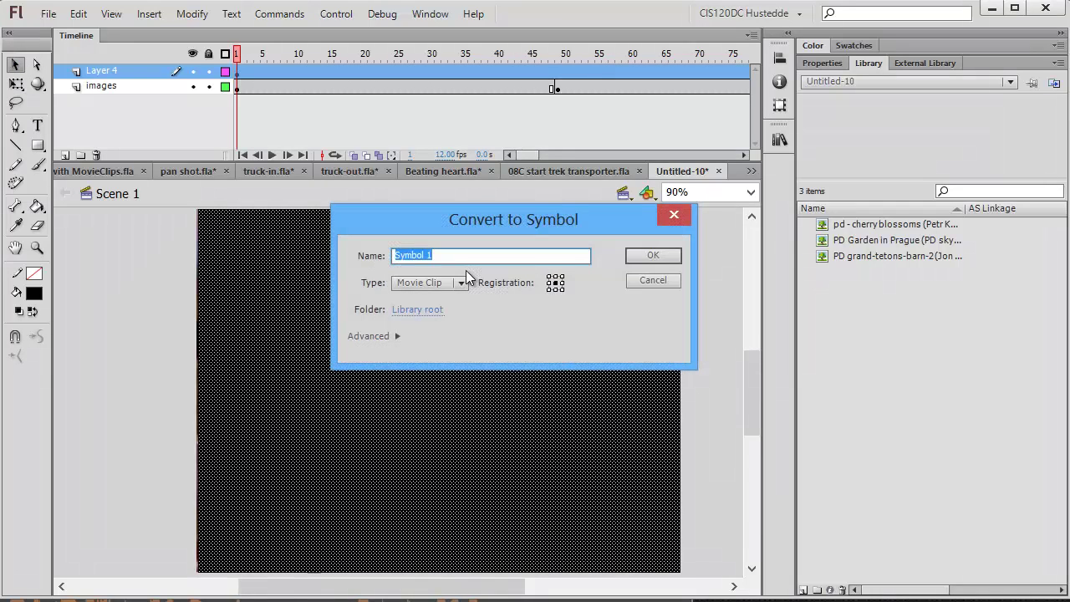
type("mcBlack")
left_click(662, 254)
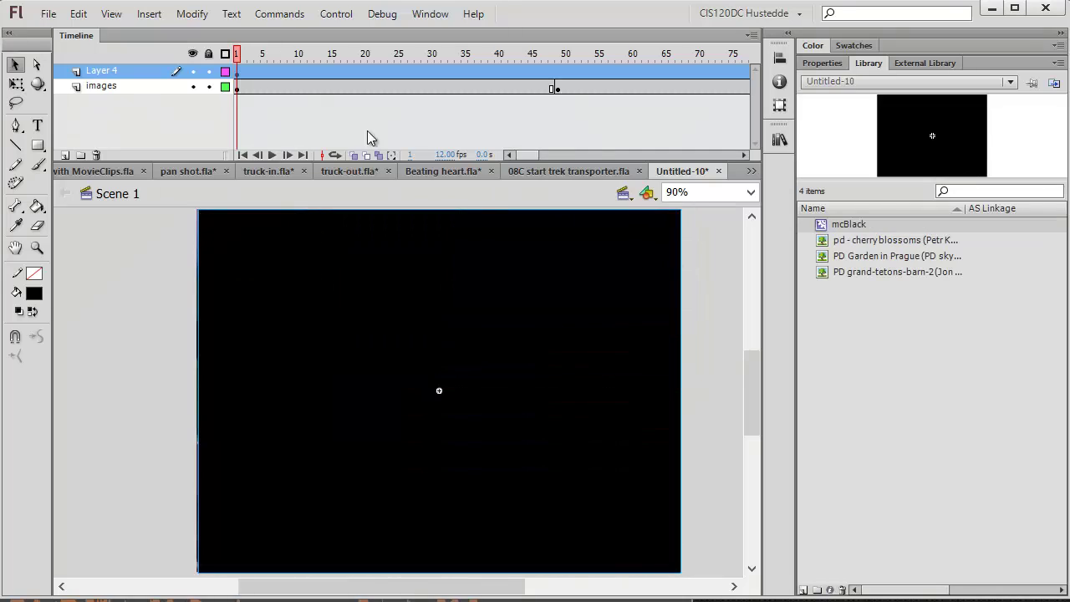
left_click(266, 73)
right_click(266, 73)
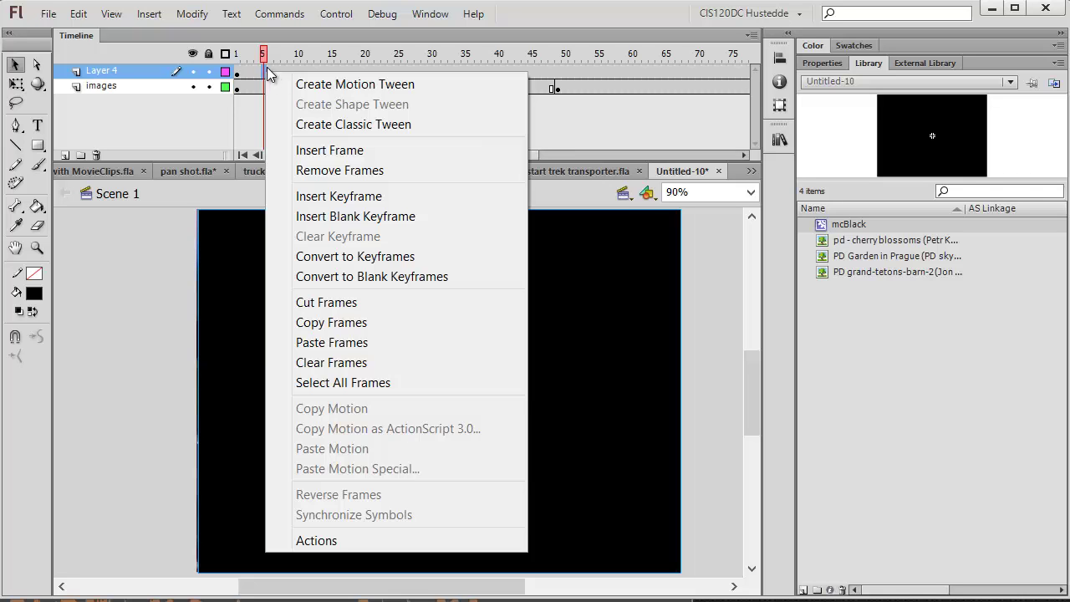
left_click(267, 67)
Insert a keyframe at frame 6 of Layer 4.
left_click(272, 72)
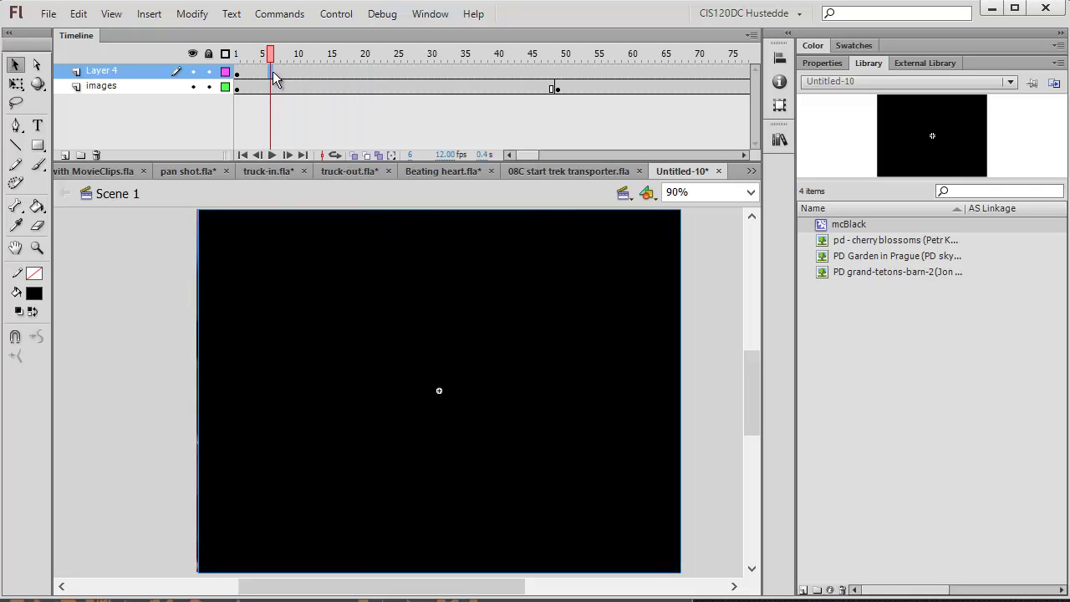
right_click(273, 72)
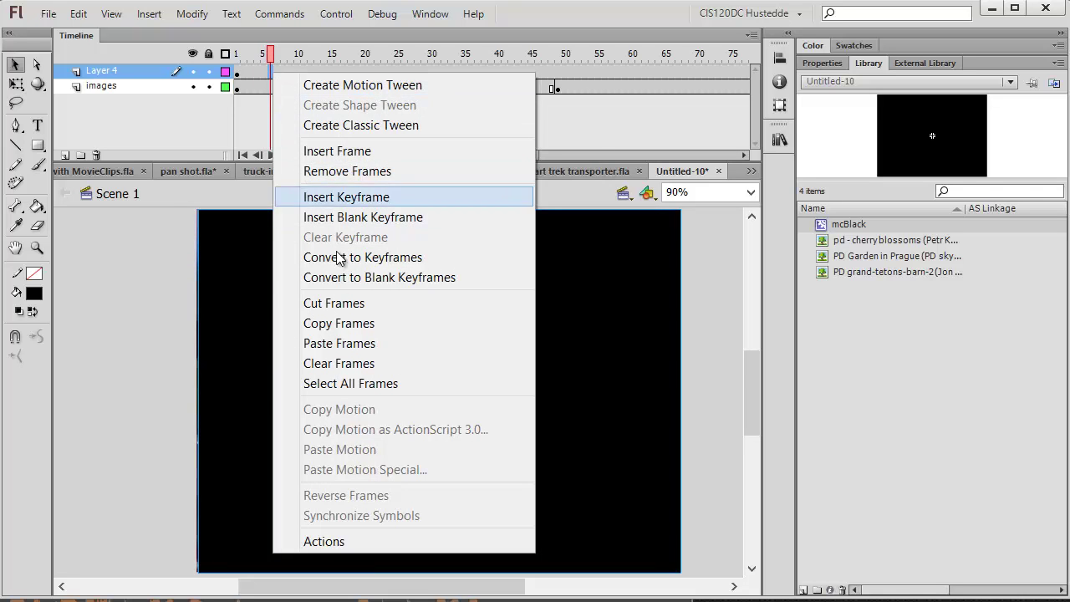
left_click(353, 198)
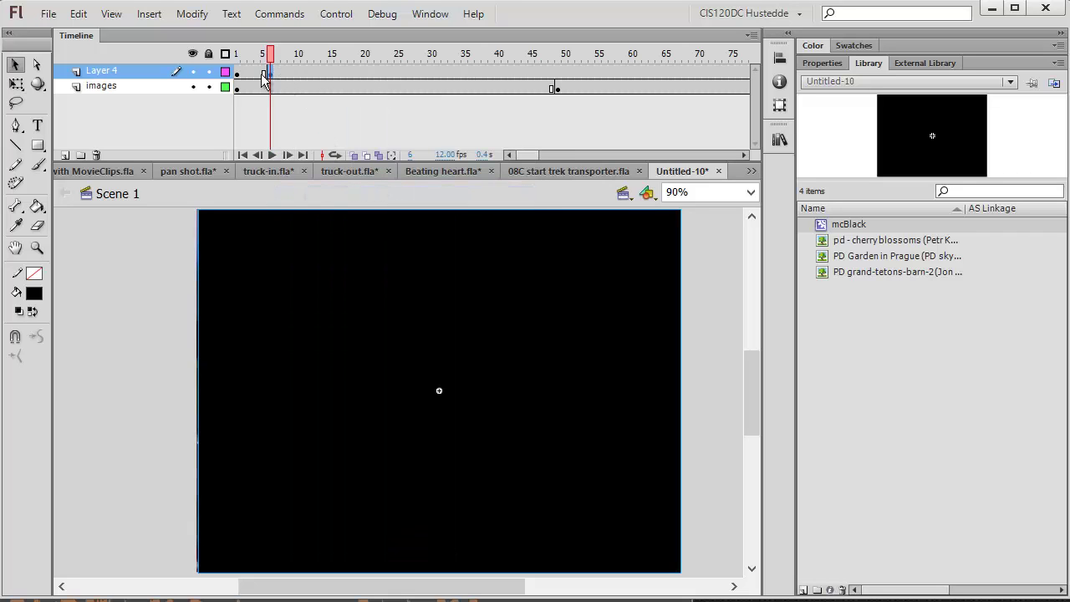
Apply an Alpha color effect of 0% to the mcBlack instance at frame 6.
left_click(825, 64)
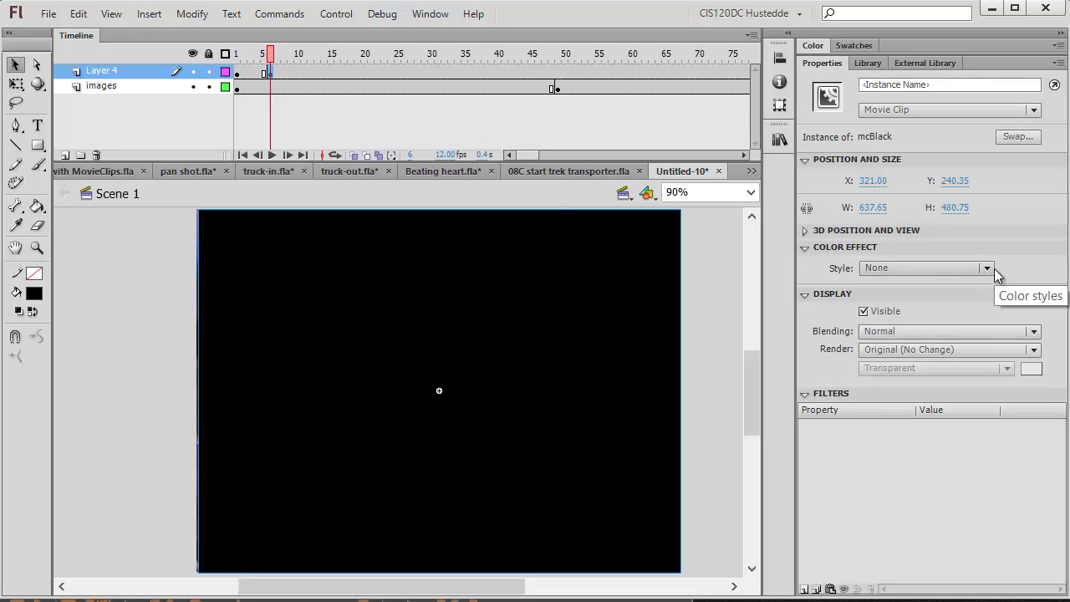
left_click(987, 268)
left_click(974, 369)
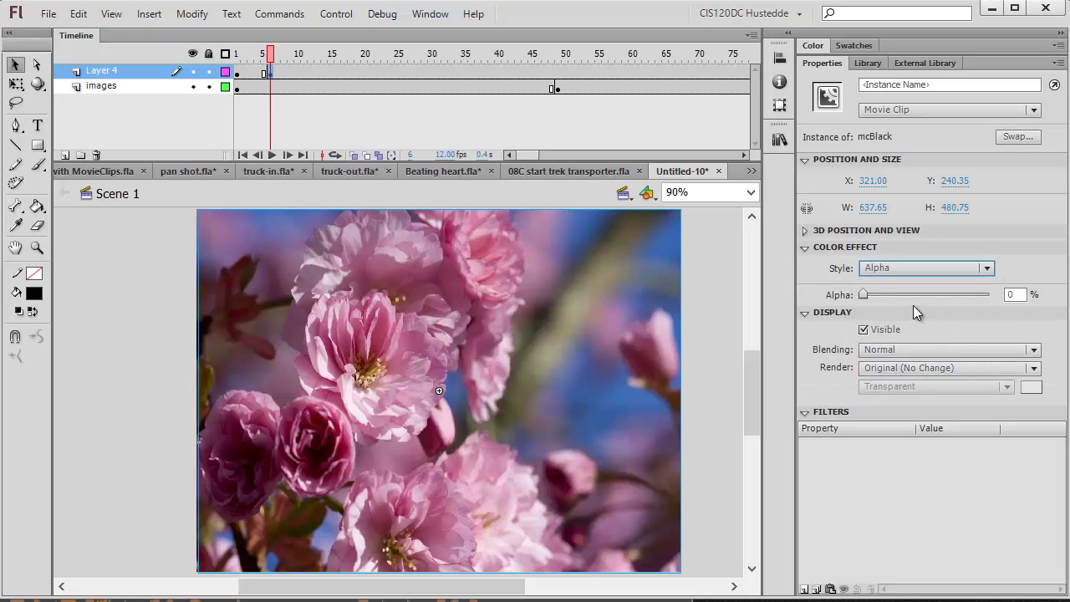
Create a classic tween on Layer 4 between the keyframes at frames 1 and 6.
left_click(255, 75)
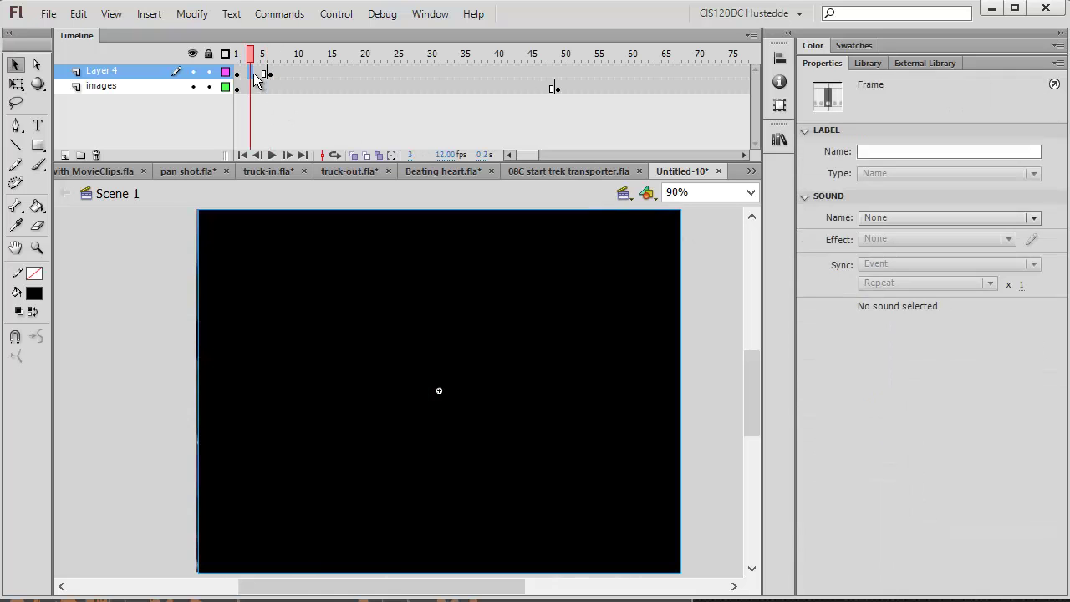
right_click(255, 76)
left_click(296, 126)
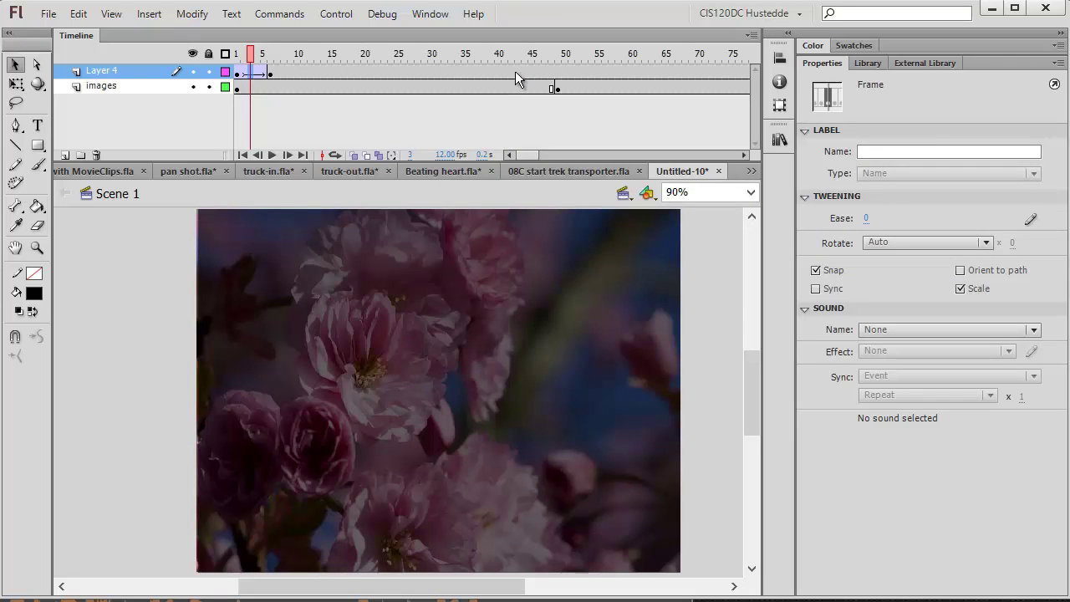
Insert keyframes on Layer 4 at frames 42 and 48.
left_click(515, 73)
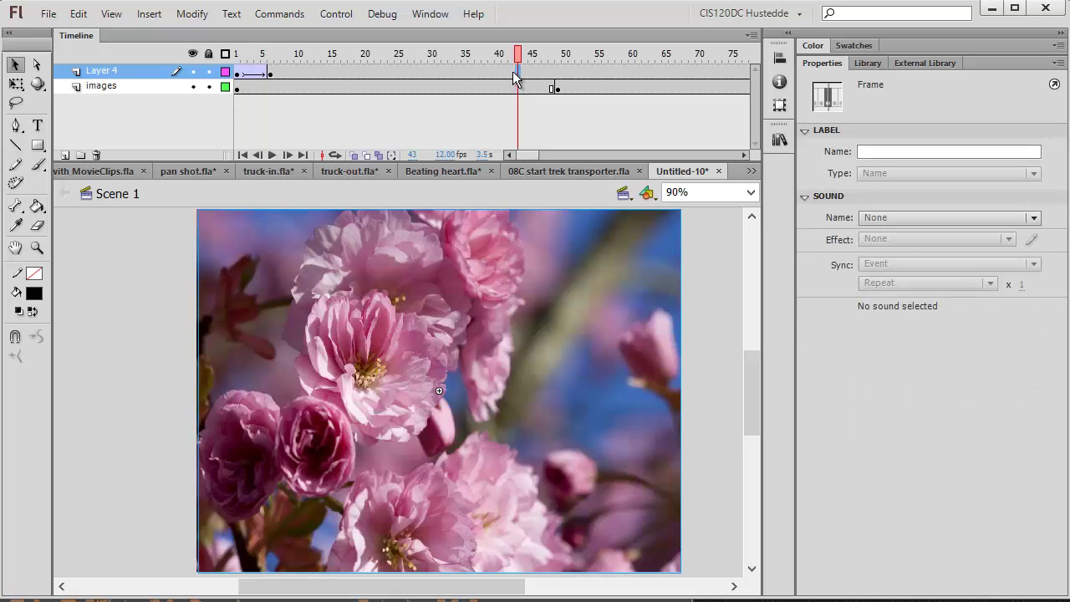
left_click(513, 72)
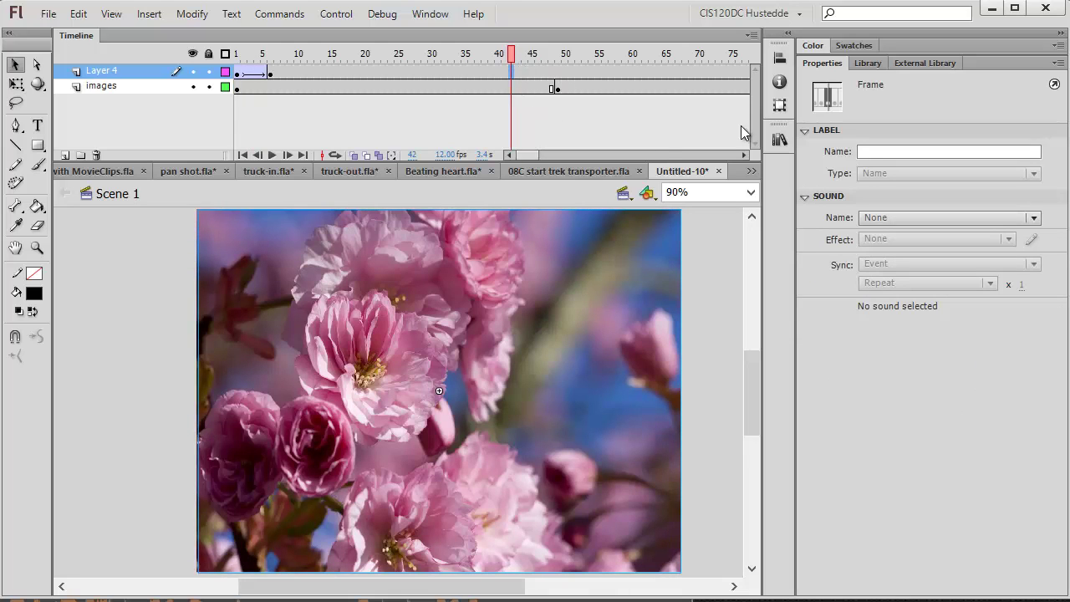
right_click(511, 72)
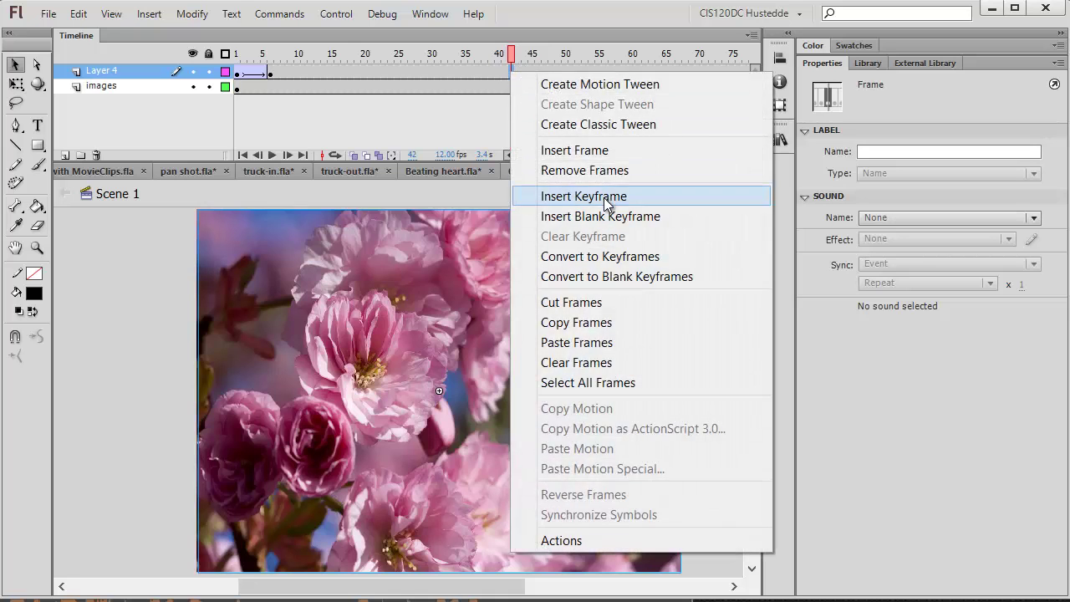
left_click(605, 203)
left_click(557, 73)
left_click(551, 73)
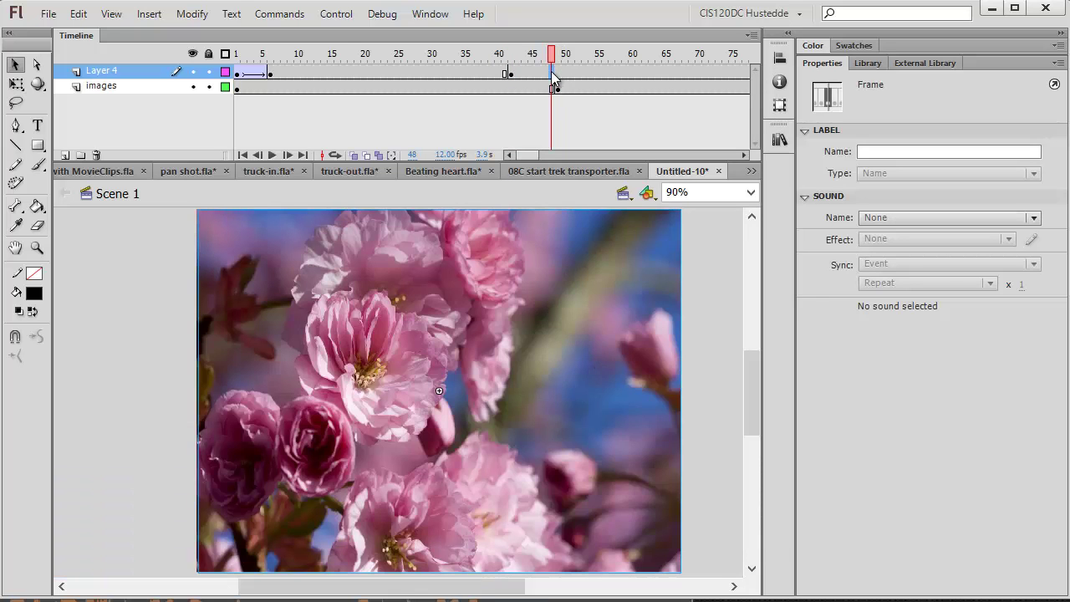
right_click(552, 73)
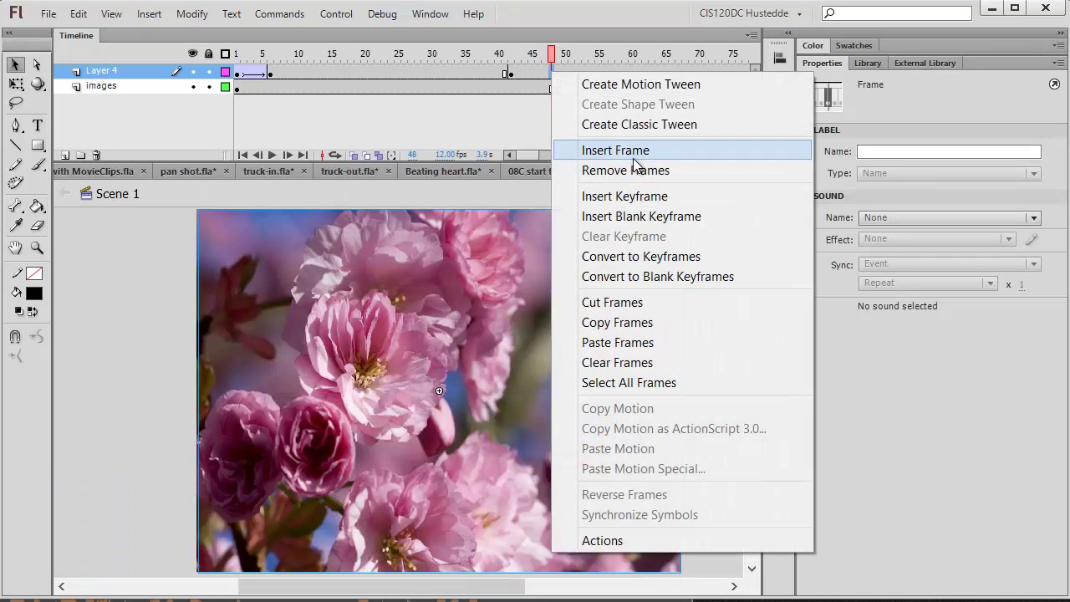
left_click(656, 201)
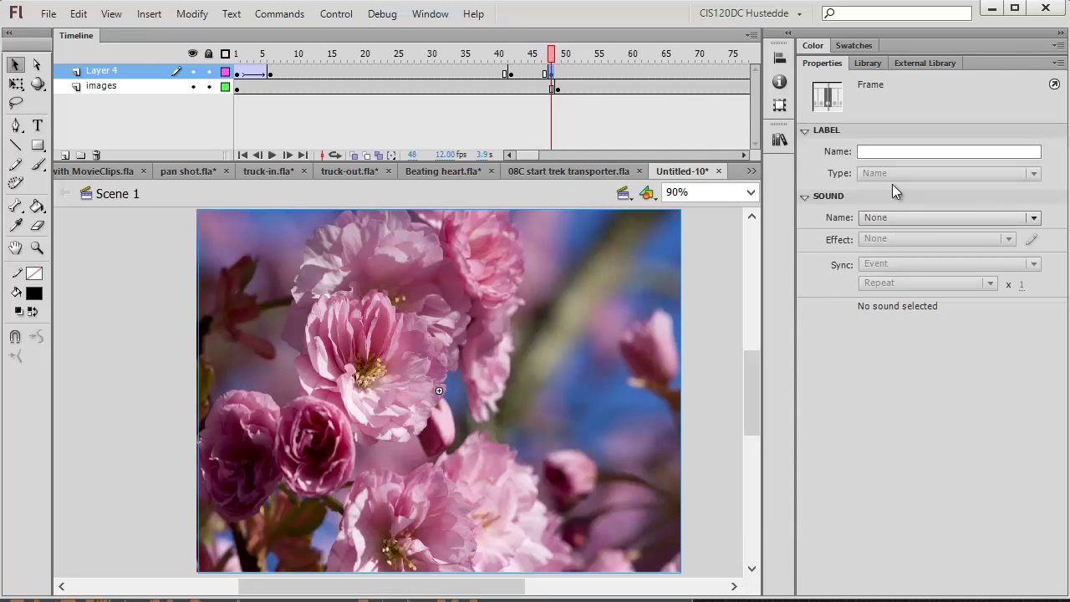
Set the mcBlack instance's alpha to 100% at frame 48 and insert a keyframe at frame 49 of Layer 4.
left_click(575, 250)
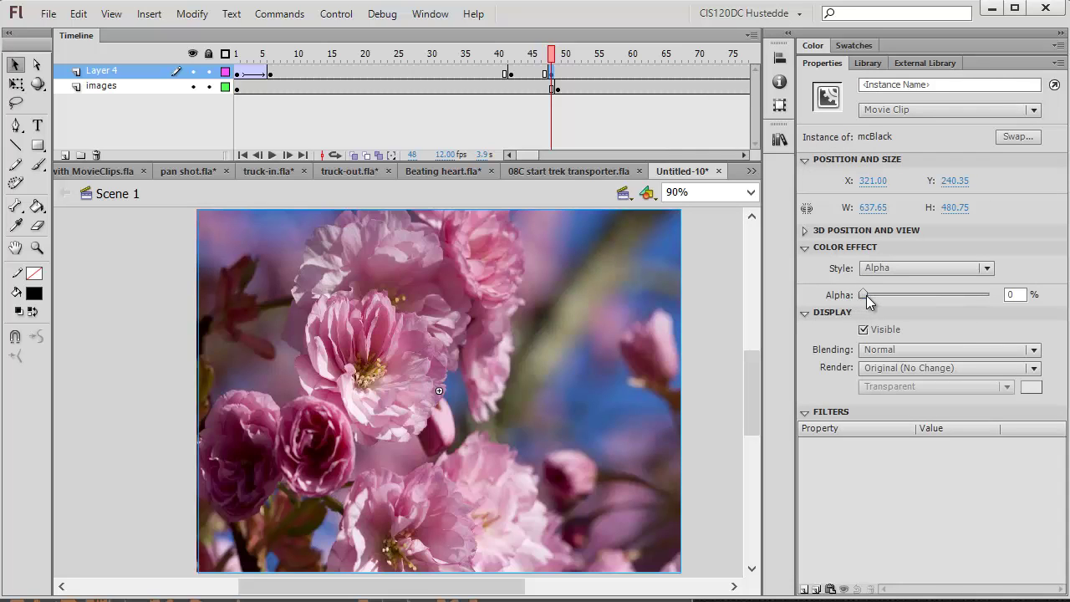
left_click_drag(866, 295, 1016, 307)
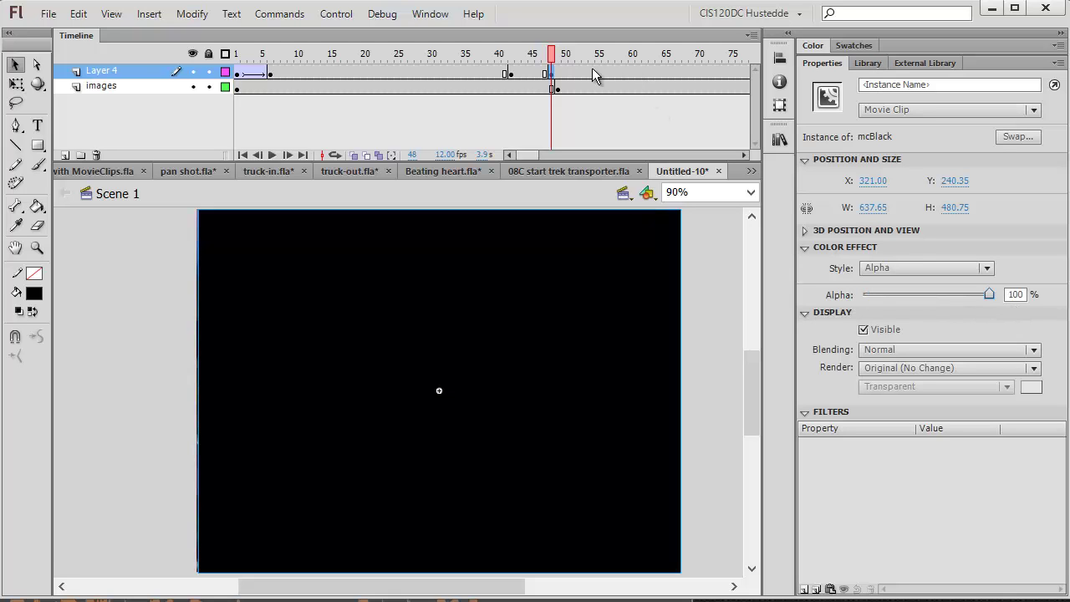
left_click(559, 76)
right_click(560, 76)
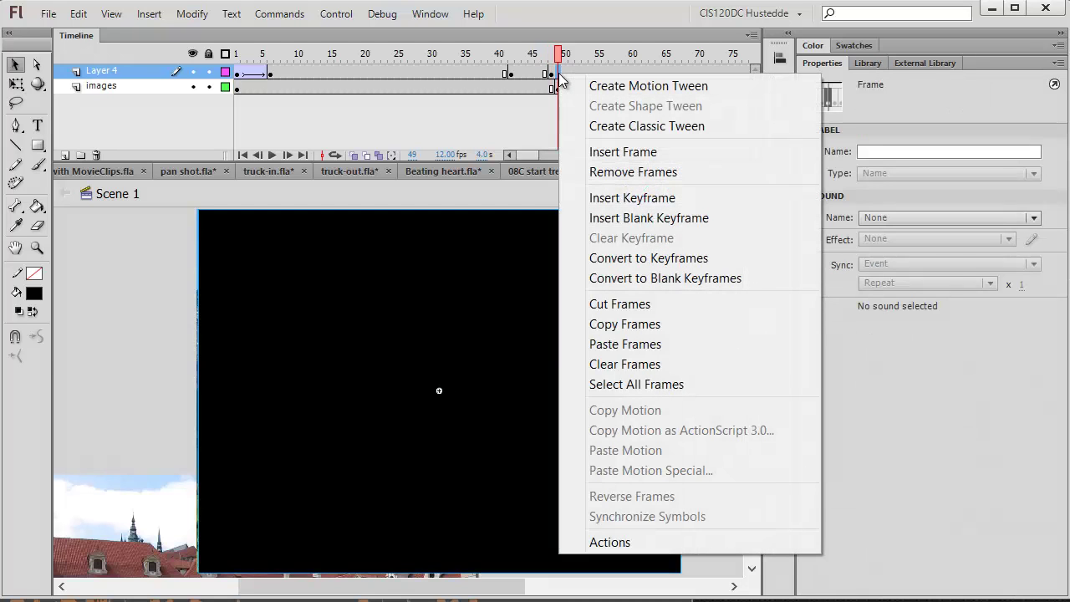
left_click(639, 201)
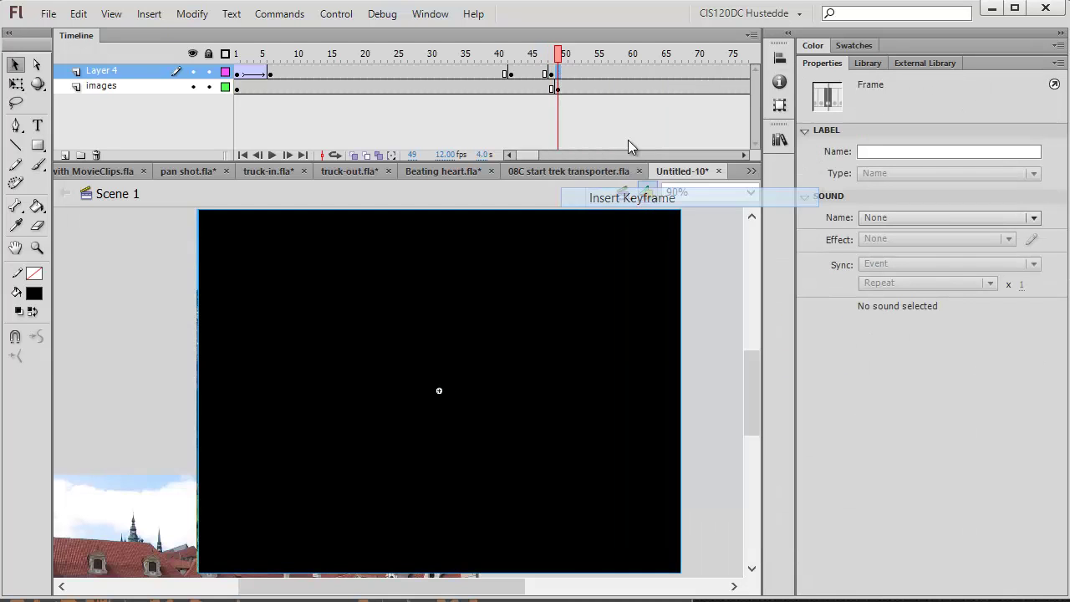
Insert a keyframe at frame 56 of Layer 4 and set the mcBlack instance's alpha there to 0%.
left_click(607, 72)
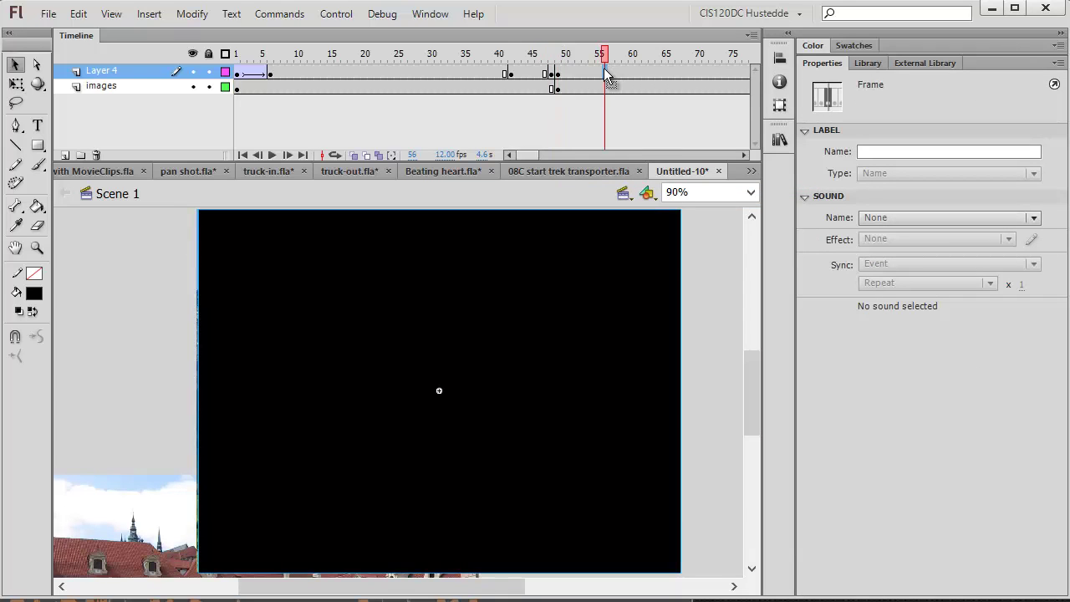
right_click(605, 74)
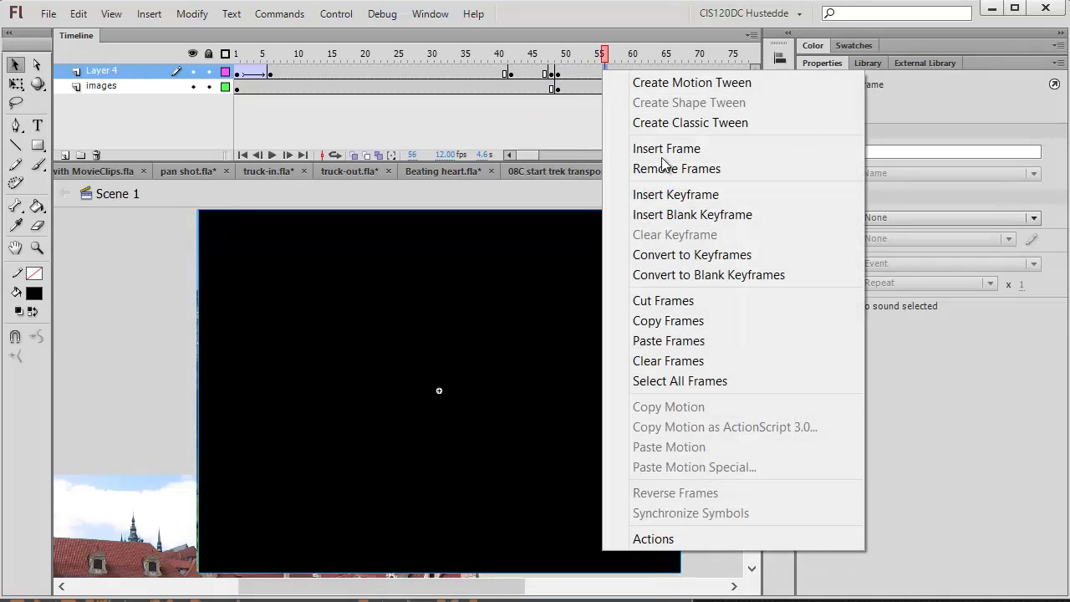
left_click(673, 194)
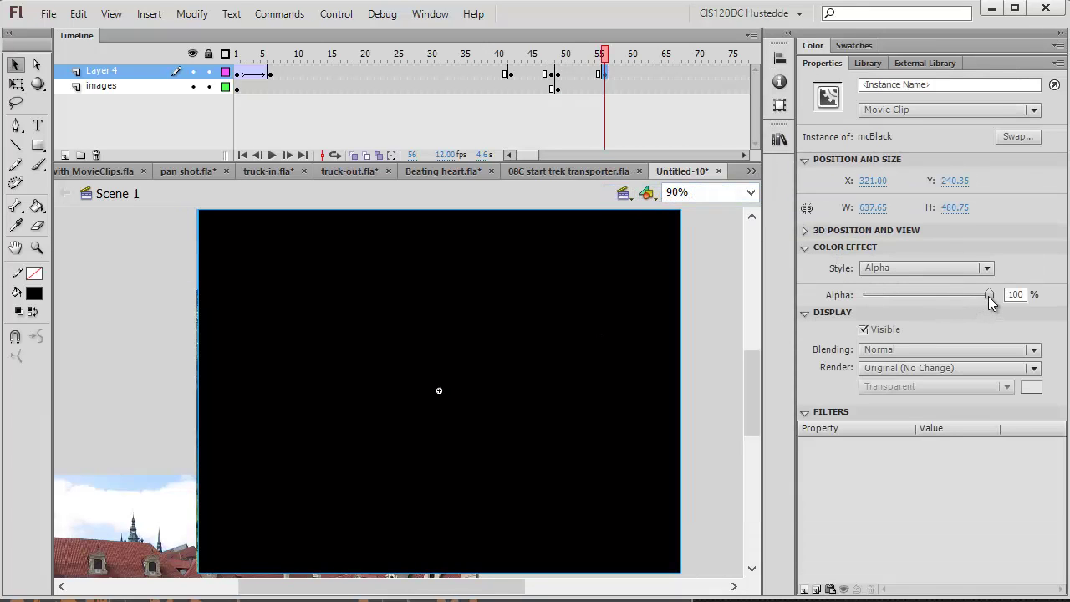
left_click_drag(988, 296, 862, 298)
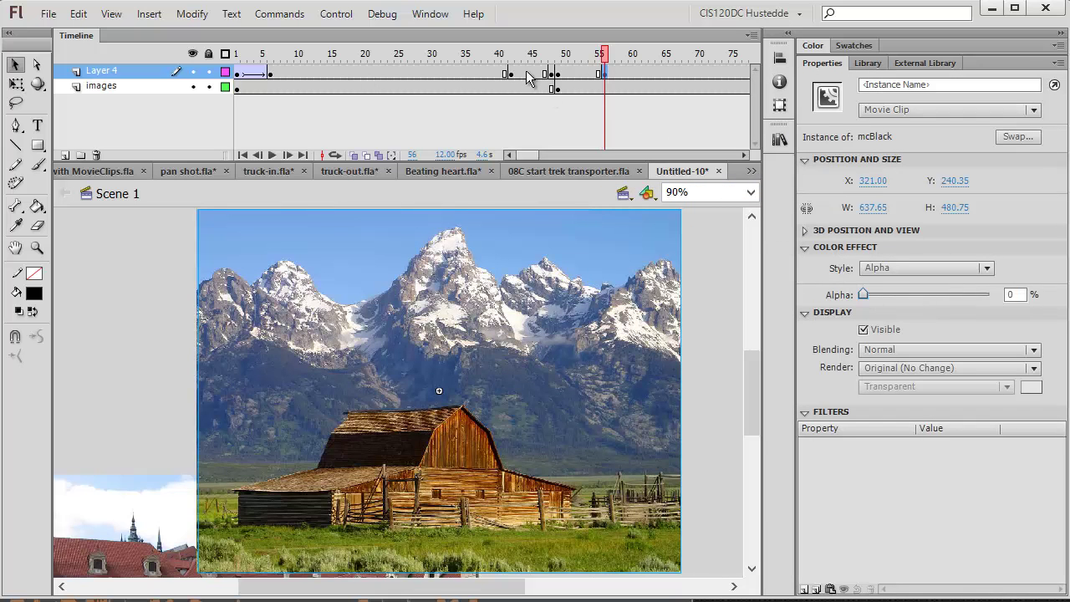
Create classic tweens on Layer 4 between frames 42 and 48 and between frames 49 and 56.
left_click(525, 74)
right_click(526, 74)
left_click(603, 124)
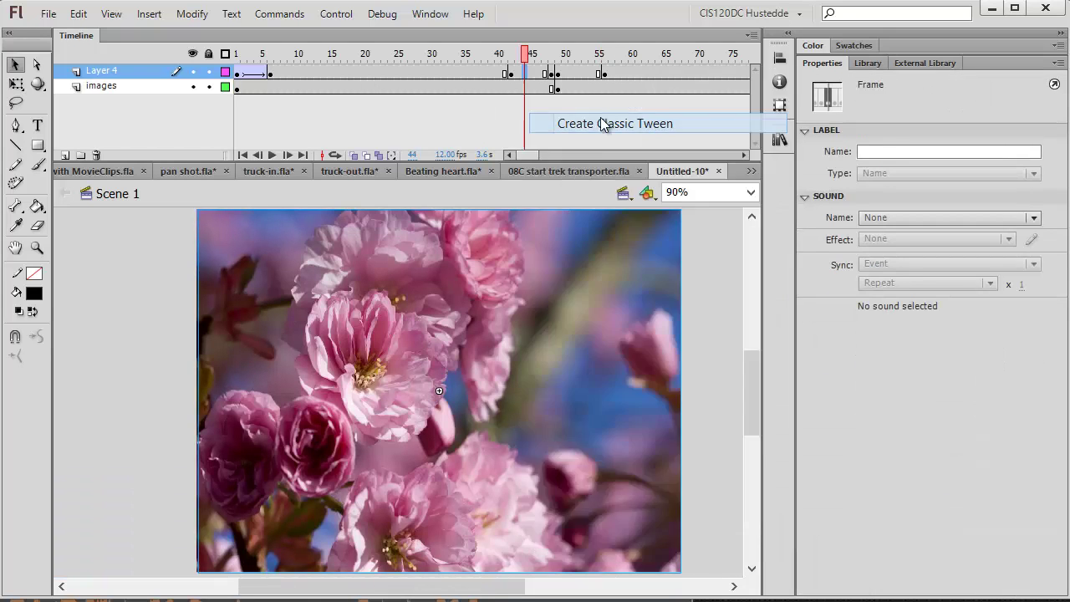
left_click(578, 74)
right_click(578, 73)
left_click(650, 120)
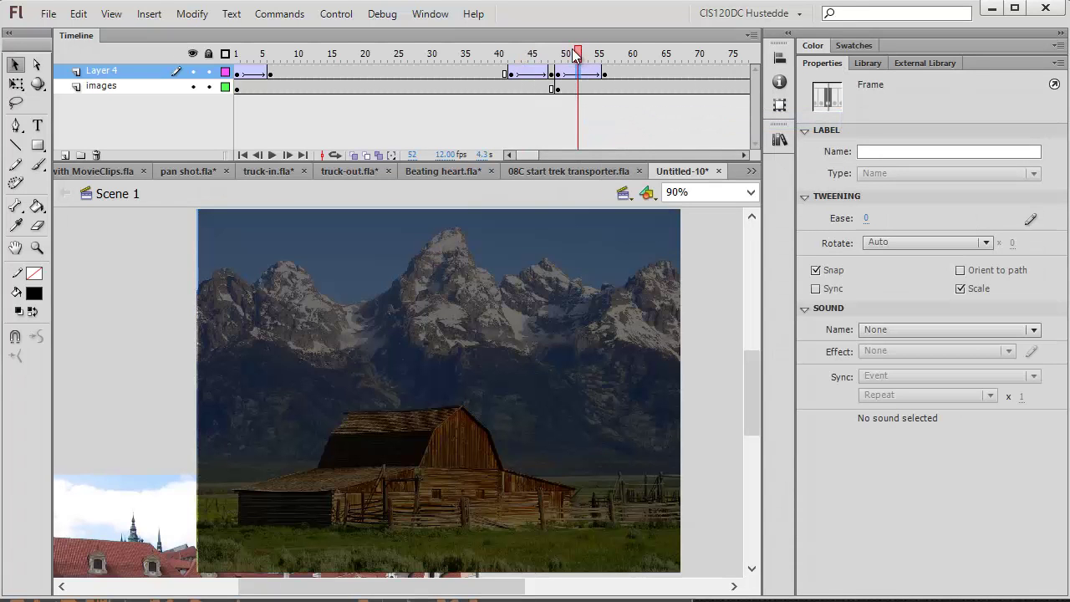
left_click_drag(577, 55, 598, 55)
Copy frames 42 to 56 of Layer 4 and paste them at frame 90 of the same layer.
left_click(515, 77)
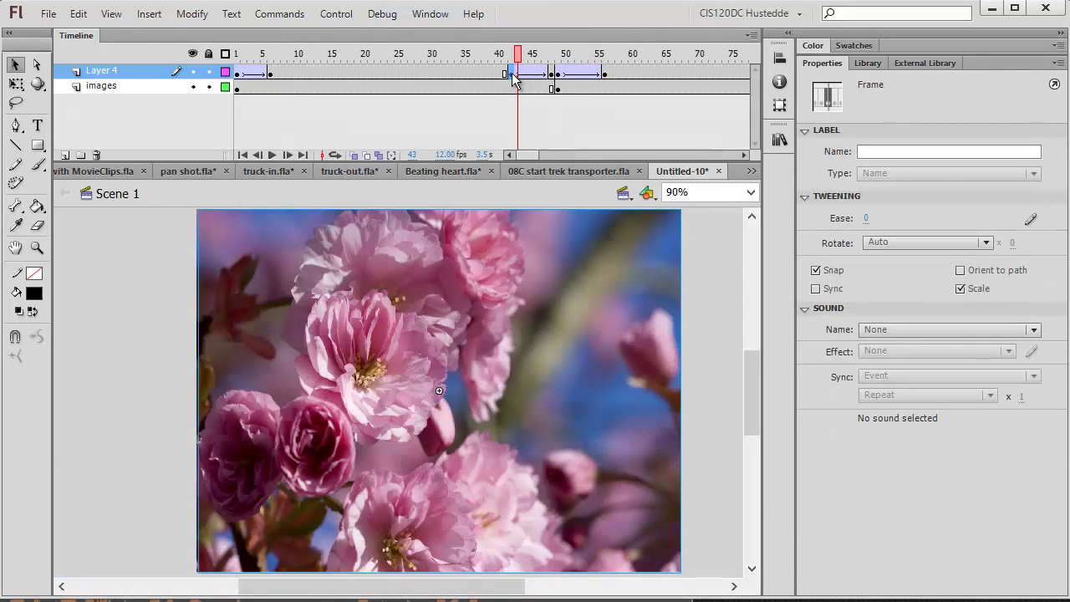
left_click(605, 76, "shift")
right_click(582, 74)
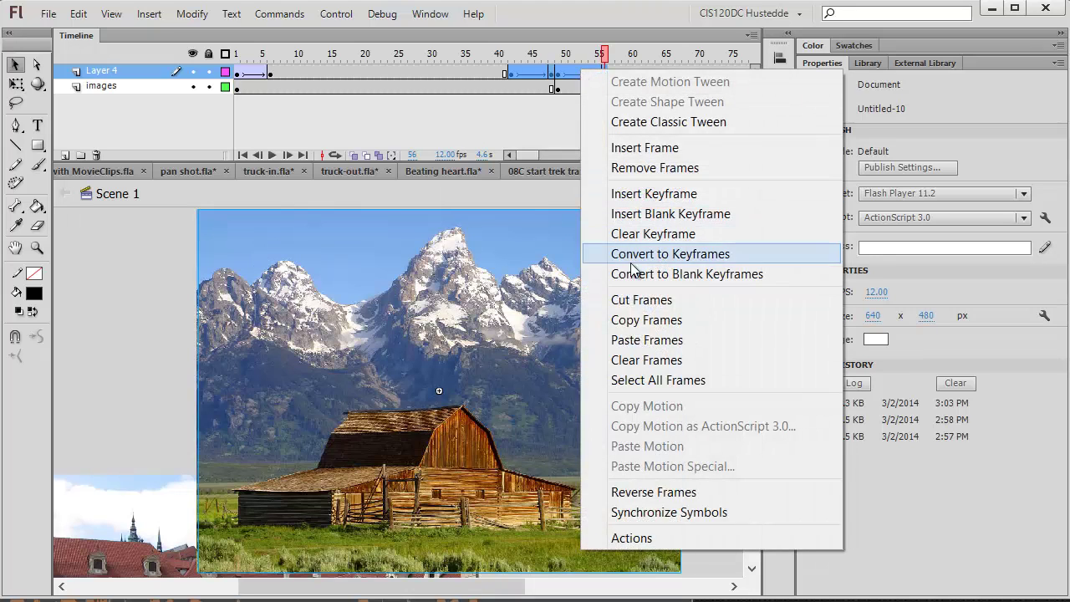
left_click(648, 322)
mouse_move(505, 588)
left_mouse_down()
mouse_move(559, 588)
mouse_move(509, 587)
left_mouse_up()
left_click(561, 88)
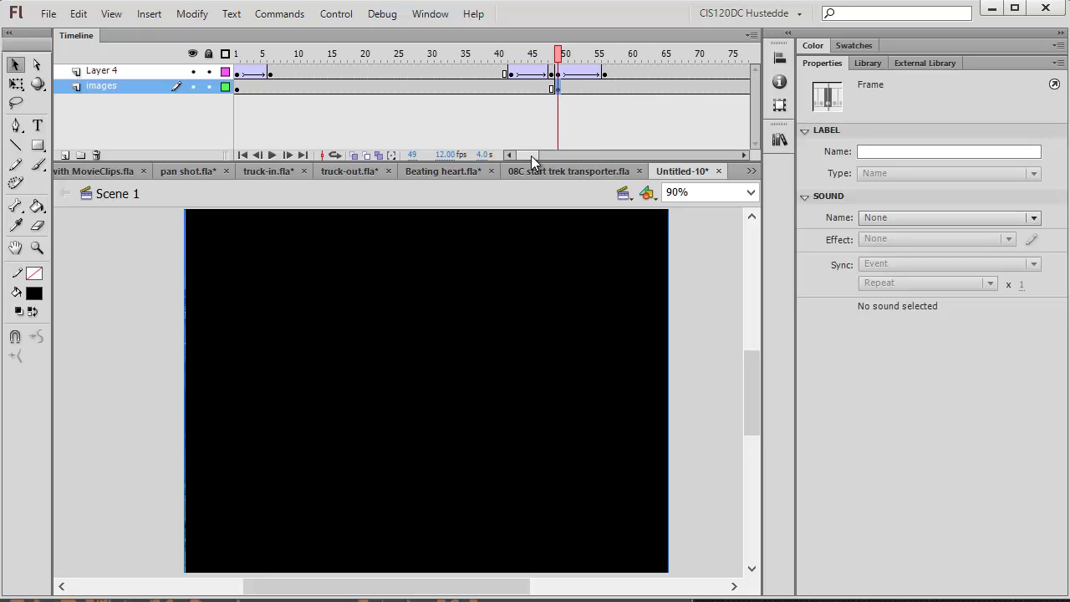
left_click_drag(531, 156, 549, 155)
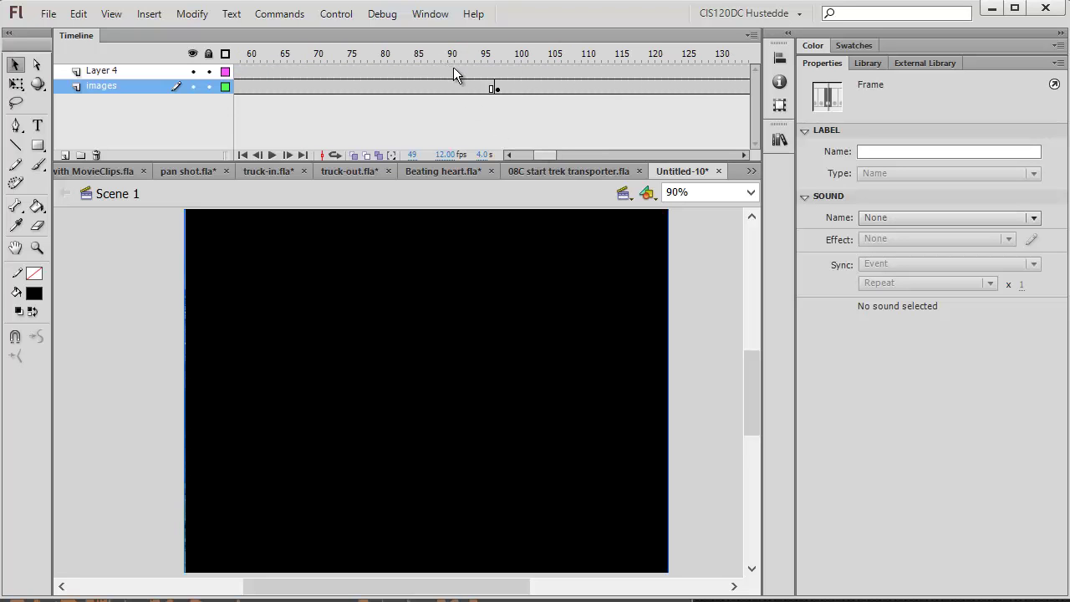
left_click(452, 71)
right_click(452, 72)
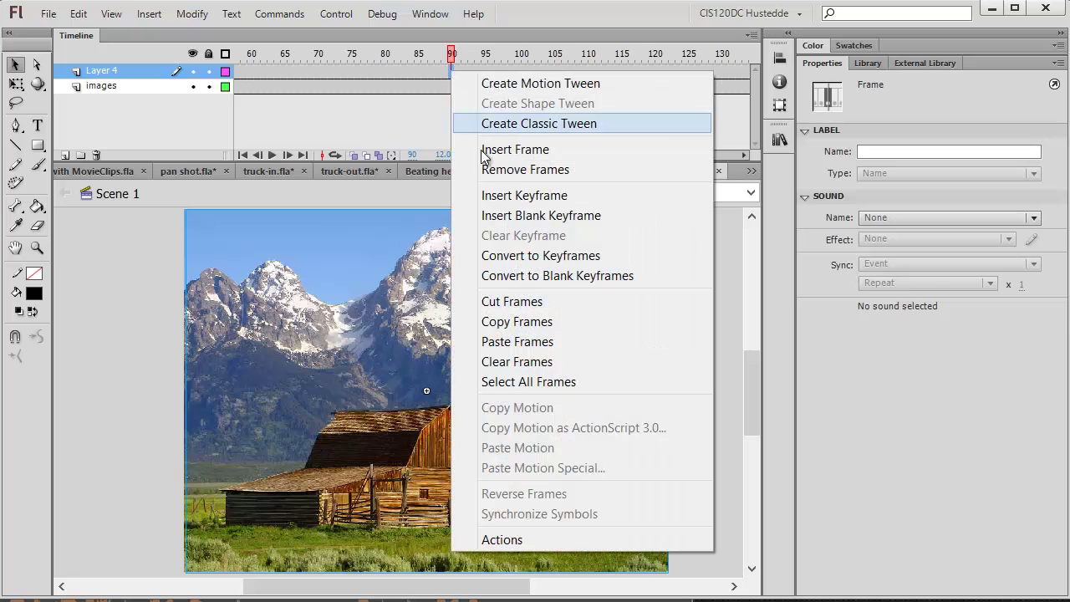
left_click(522, 342)
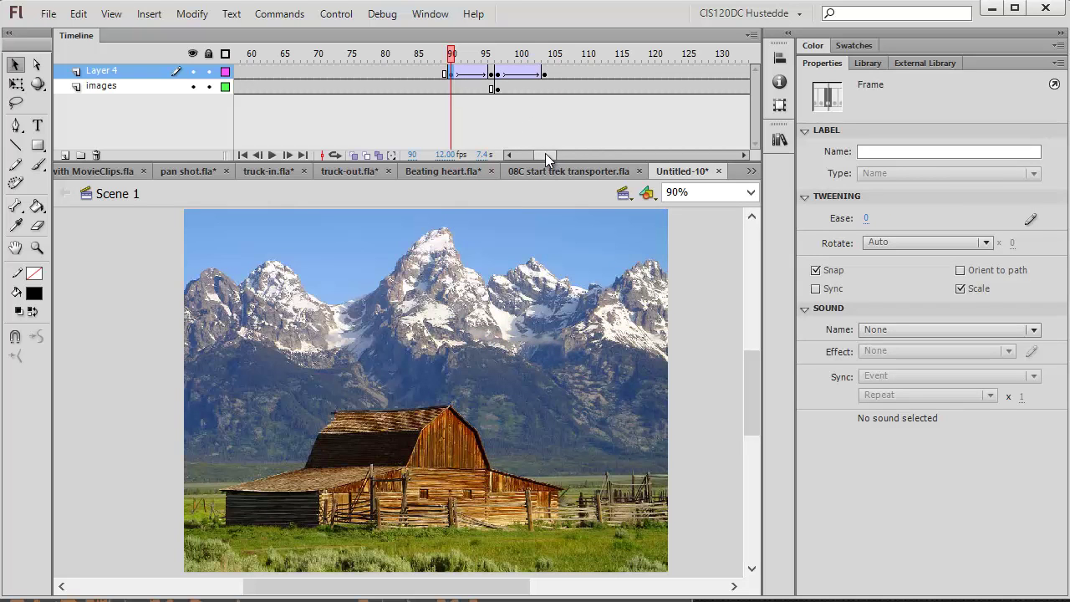
Remove the extra frames 145 to 158 from Layer 4 so it ends with the images layer.
left_click_drag(545, 153, 554, 152)
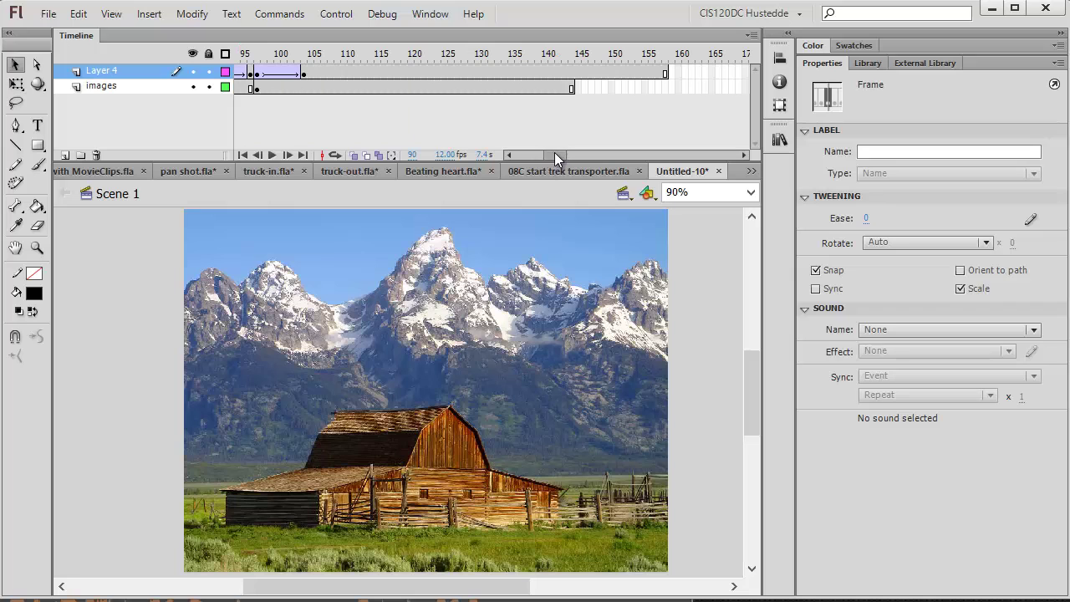
left_click(577, 68)
left_click(665, 74, "shift")
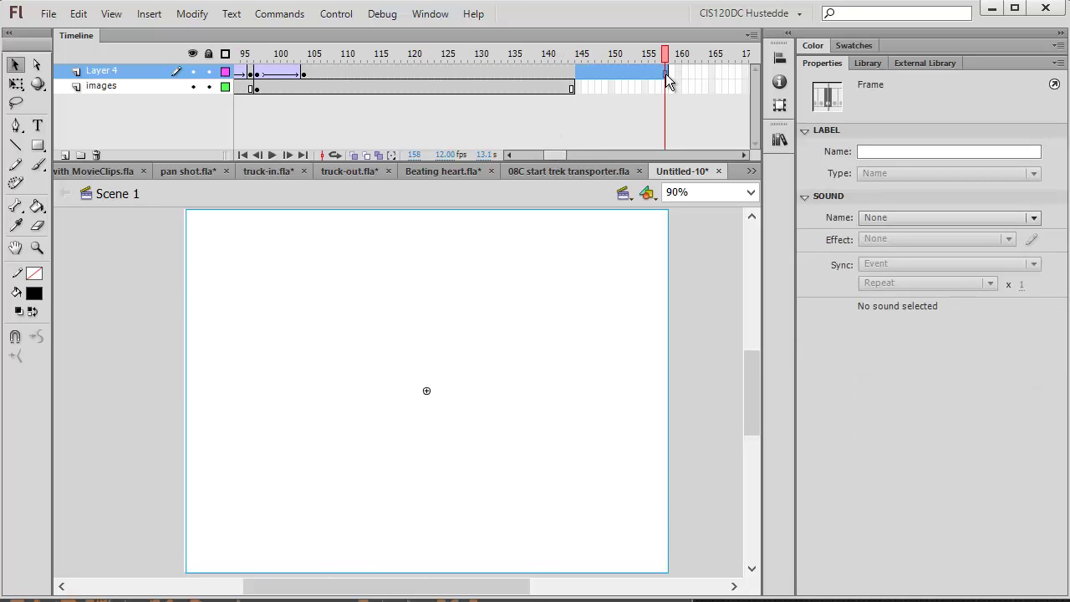
right_click(666, 74)
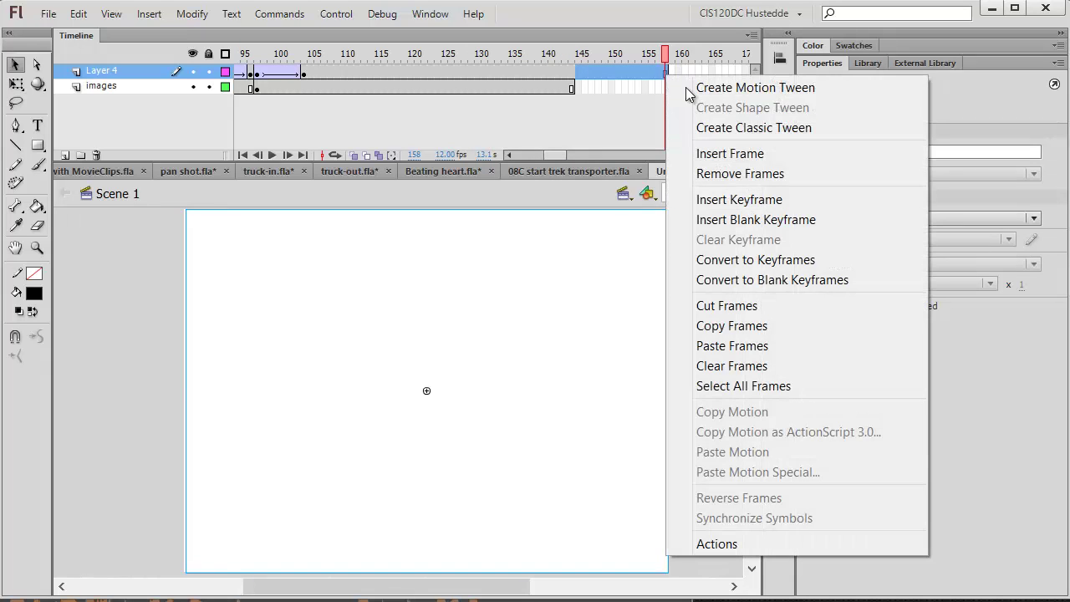
left_click(743, 173)
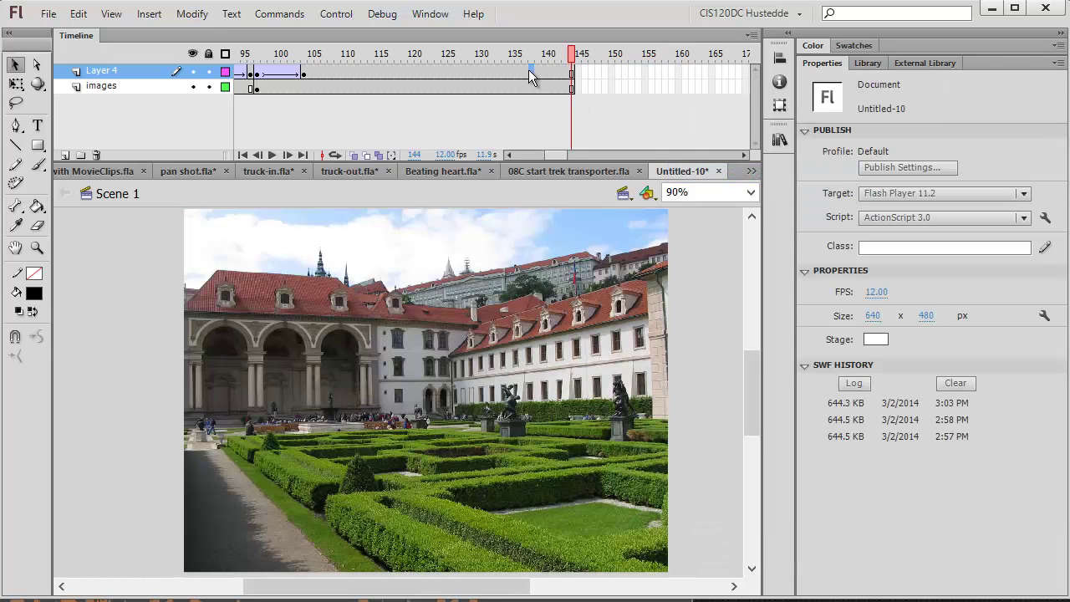
Insert keyframes at frames 139 and 144 of Layer 4.
left_click(530, 70)
left_click(543, 73)
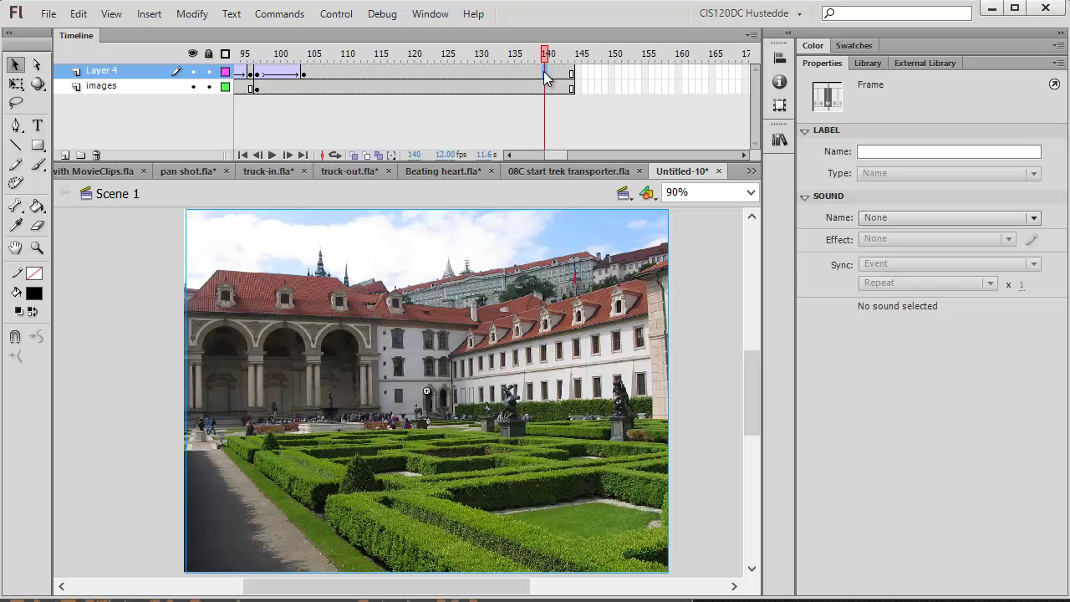
right_click(545, 76)
left_click(536, 69)
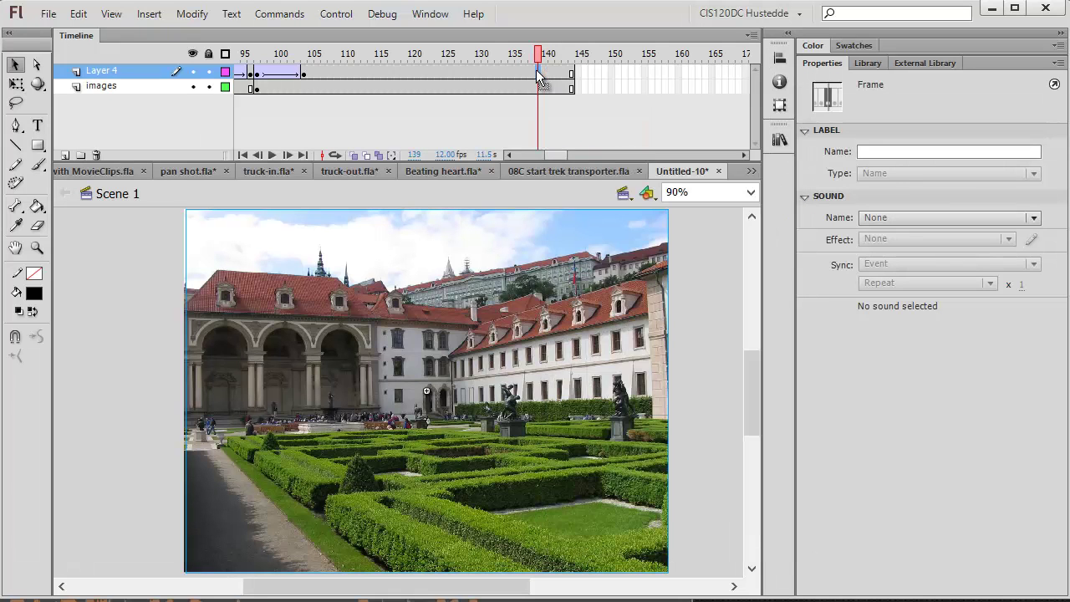
right_click(535, 69)
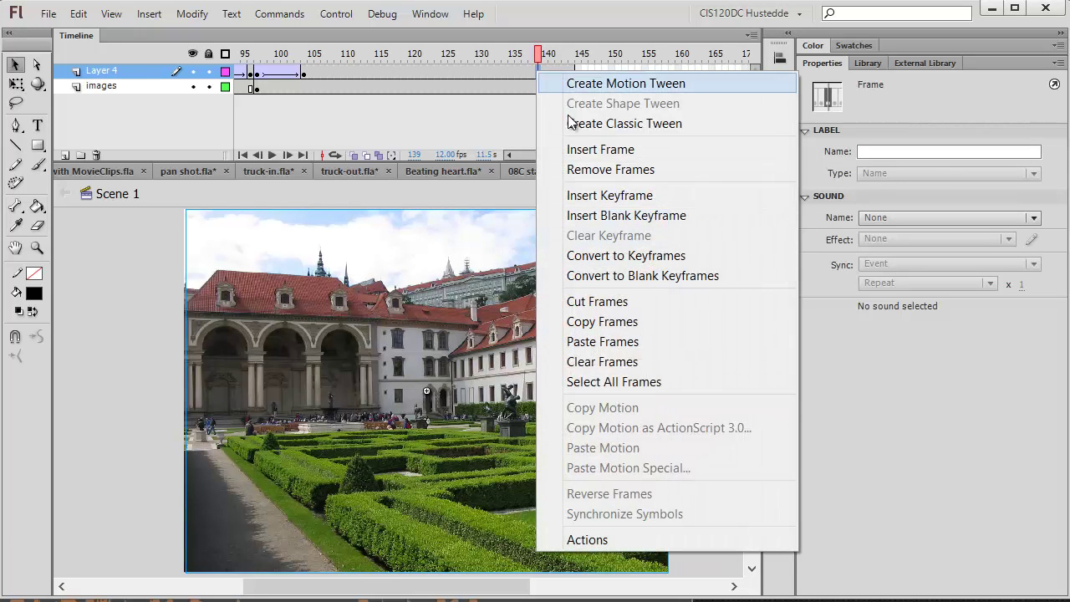
left_click(622, 195)
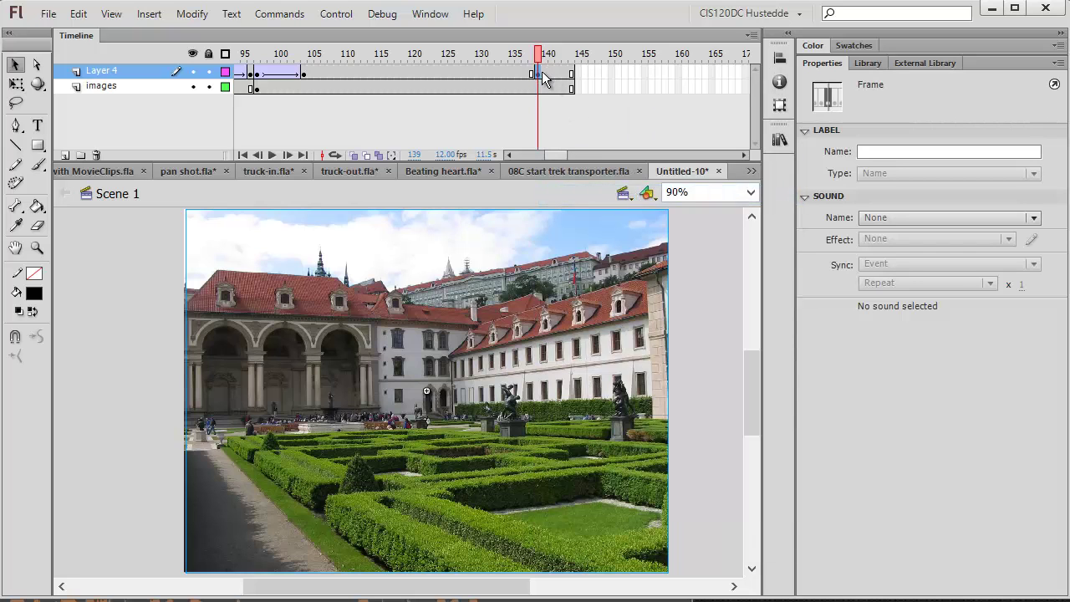
left_click(571, 74)
right_click(571, 74)
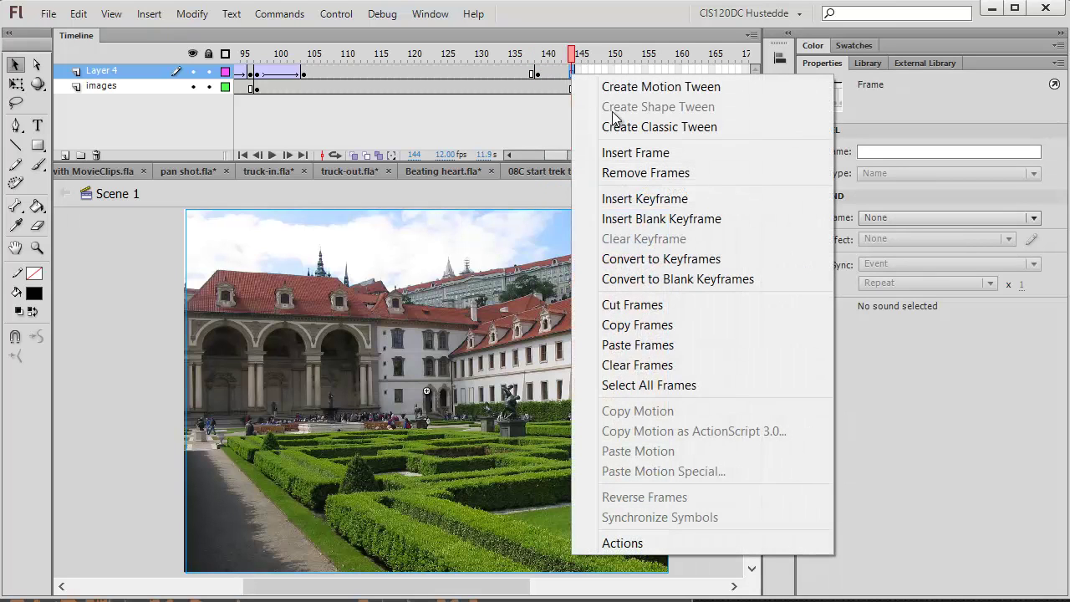
left_click(658, 198)
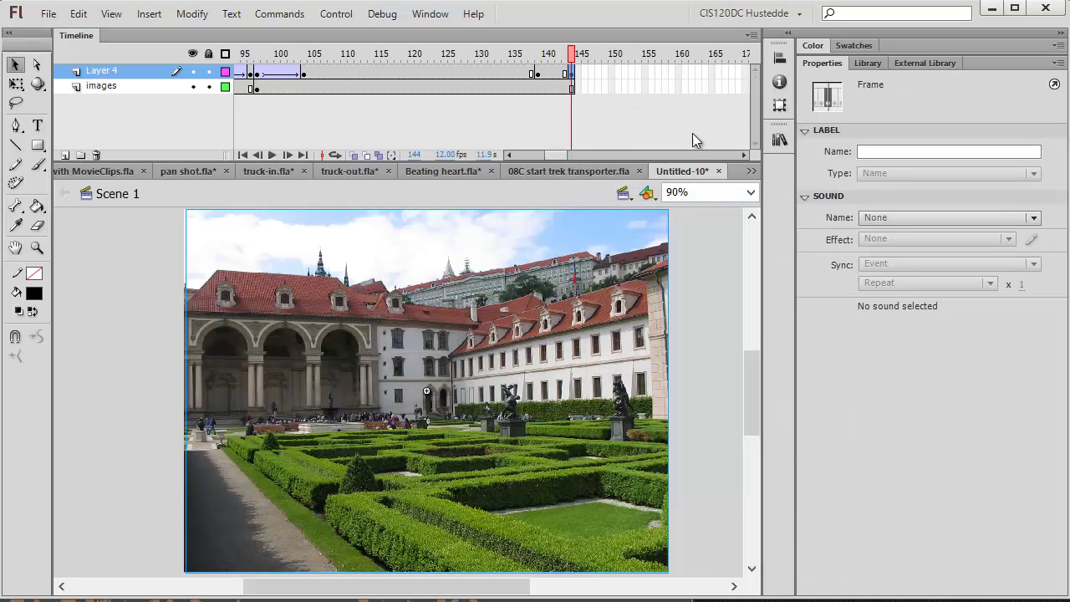
Set the mcBlack instance's alpha to 100% at frame 144 and create a classic tween between frames 139 and 144.
left_click(595, 296)
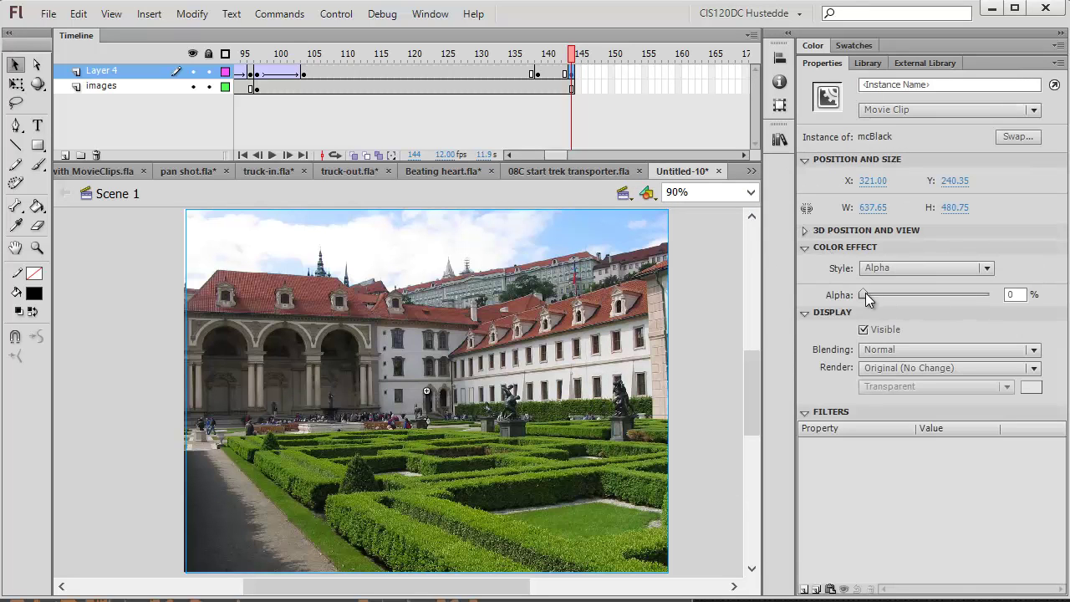
left_click_drag(865, 294, 1010, 302)
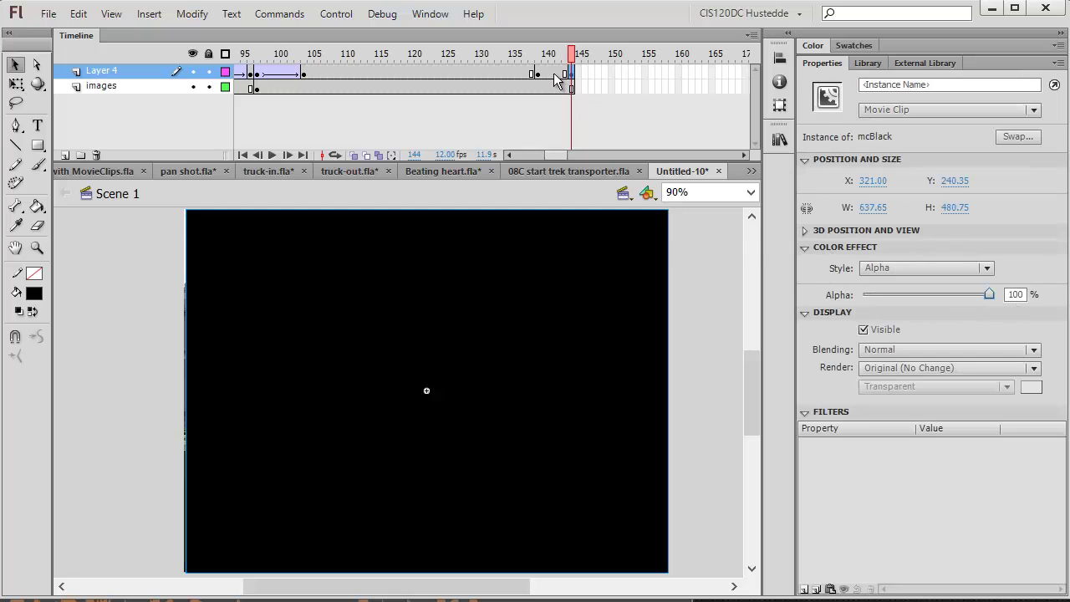
left_click(552, 74)
right_click(553, 74)
left_click(639, 130)
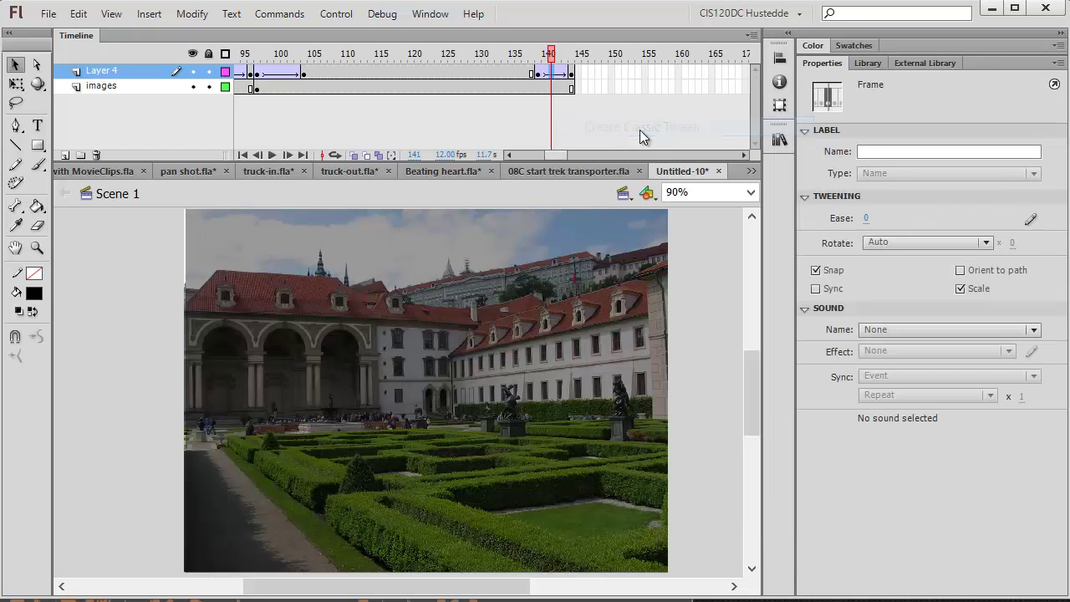
left_click(442, 96)
Test the slideshow movie in Flash Professional.
left_click(334, 17)
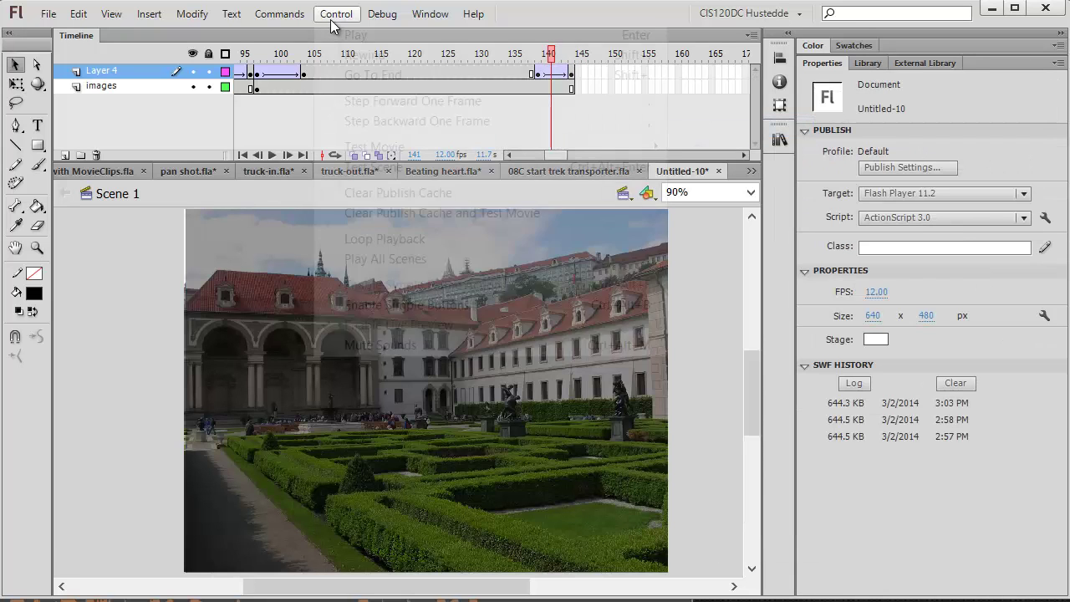
mouse_move(580, 143)
left_click(723, 148)
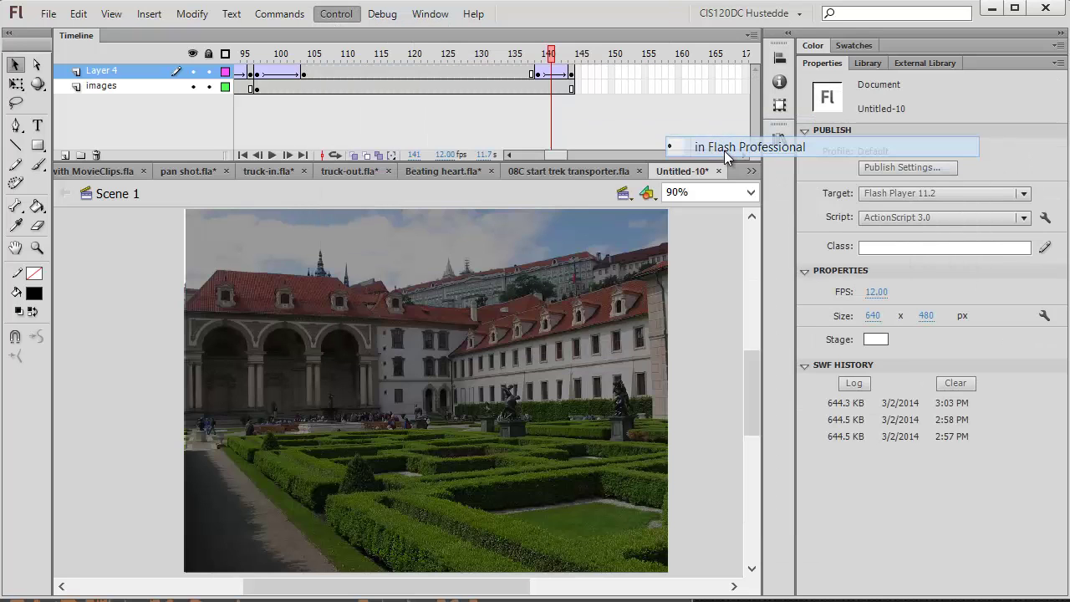